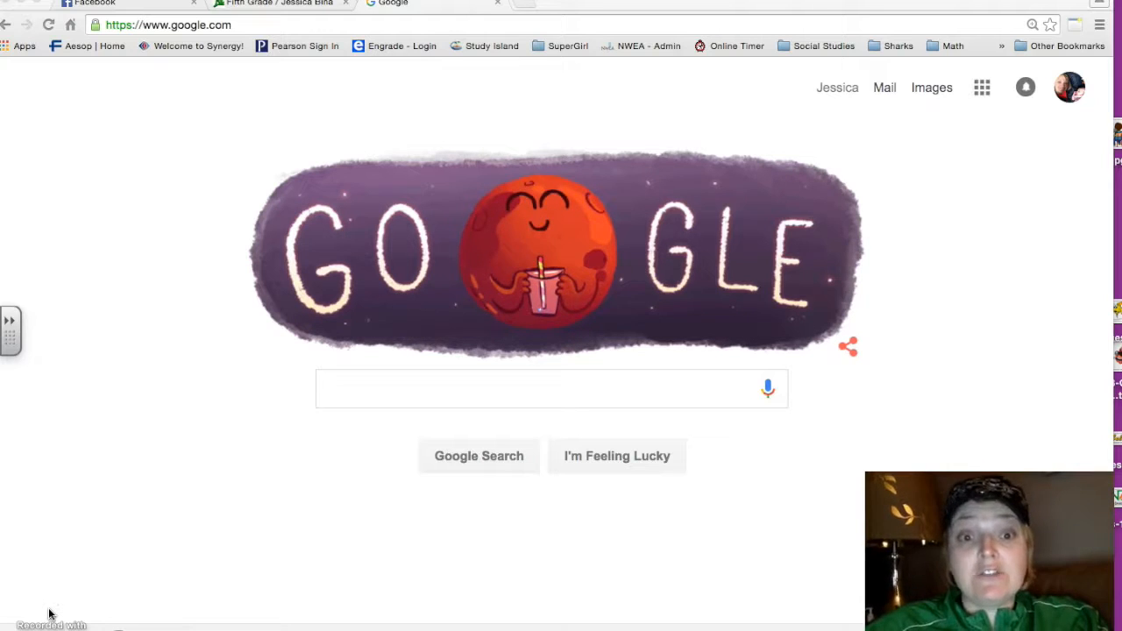
# Step: Open Google Drive from the Google home page
pyautogui.click(35, 594)
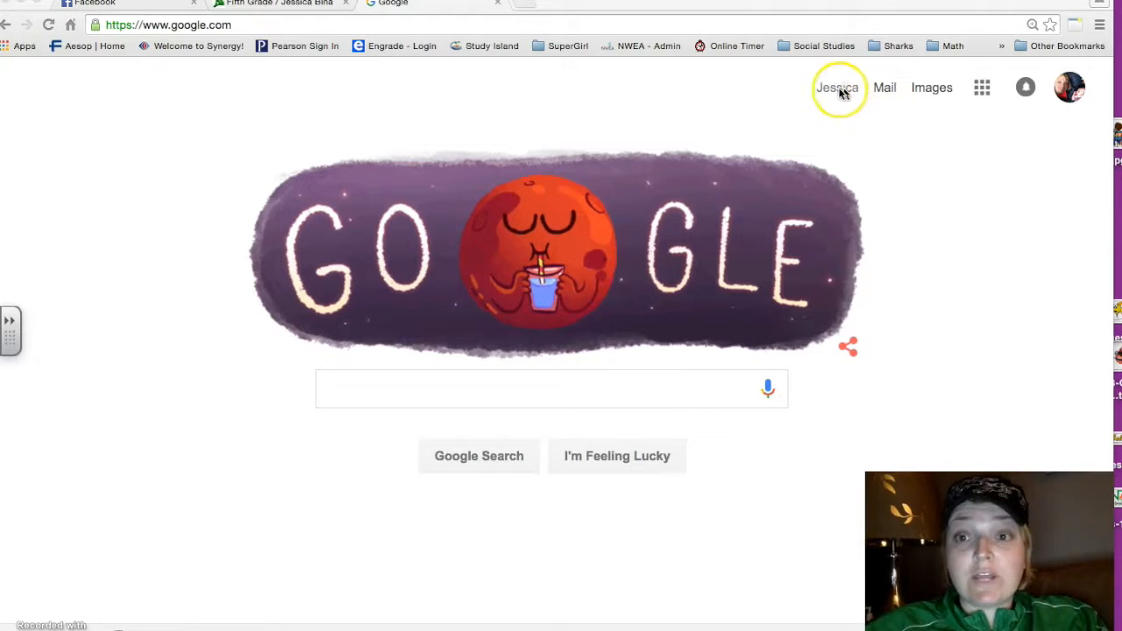
pyautogui.click(980, 93)
pyautogui.click(980, 94)
pyautogui.click(980, 92)
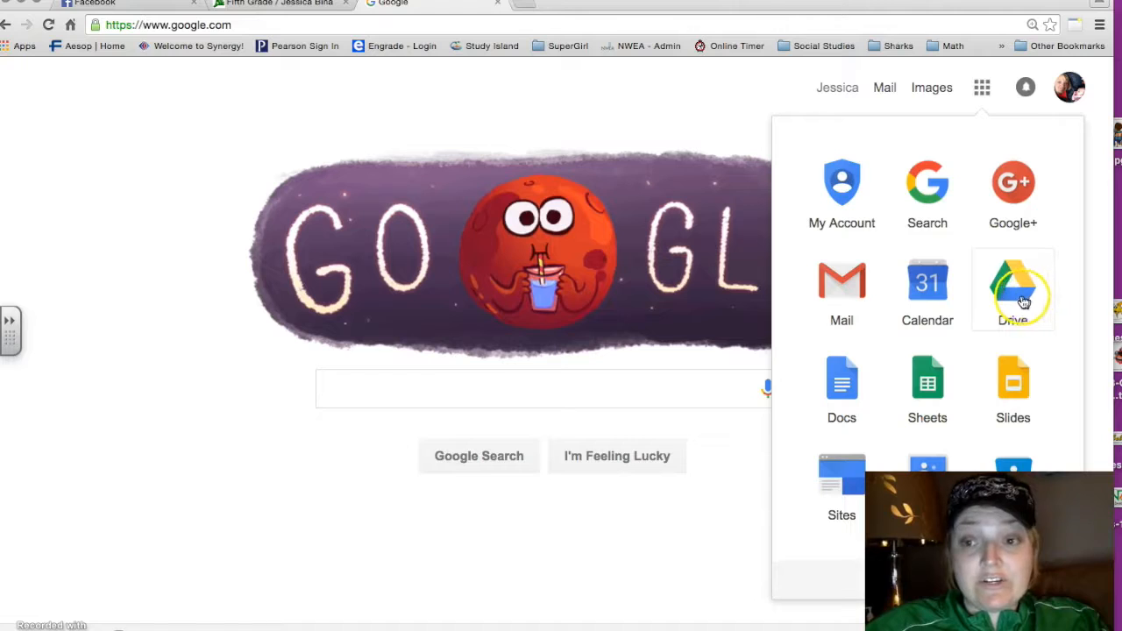
pyautogui.click(1016, 294)
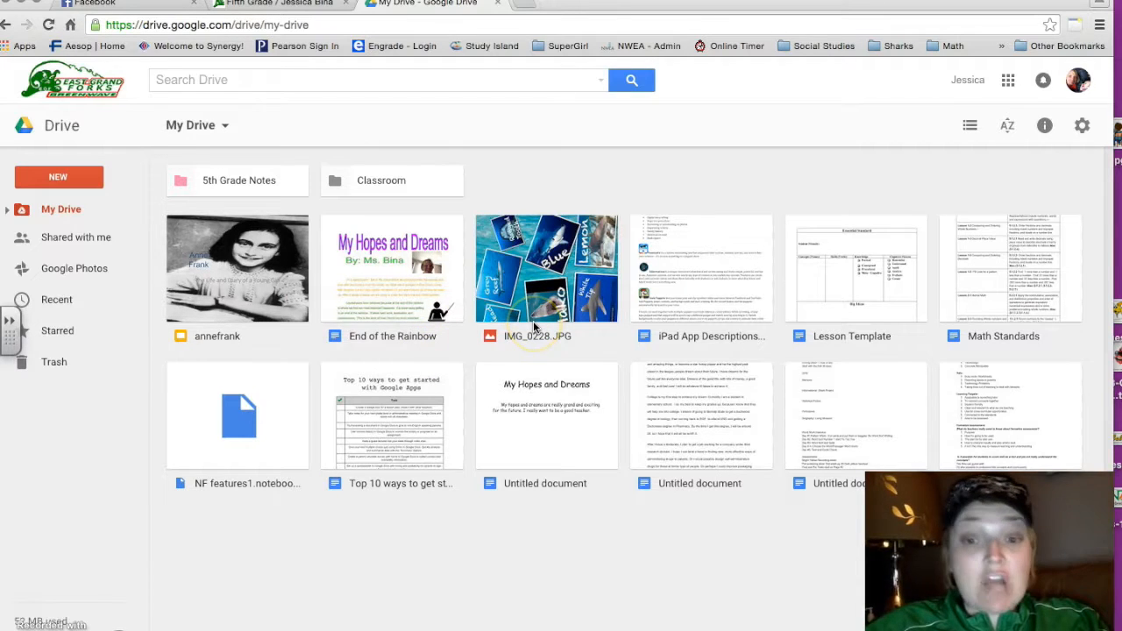
# Step: Open the untitled essay document and rename it My Future Dreams
pyautogui.click(693, 444)
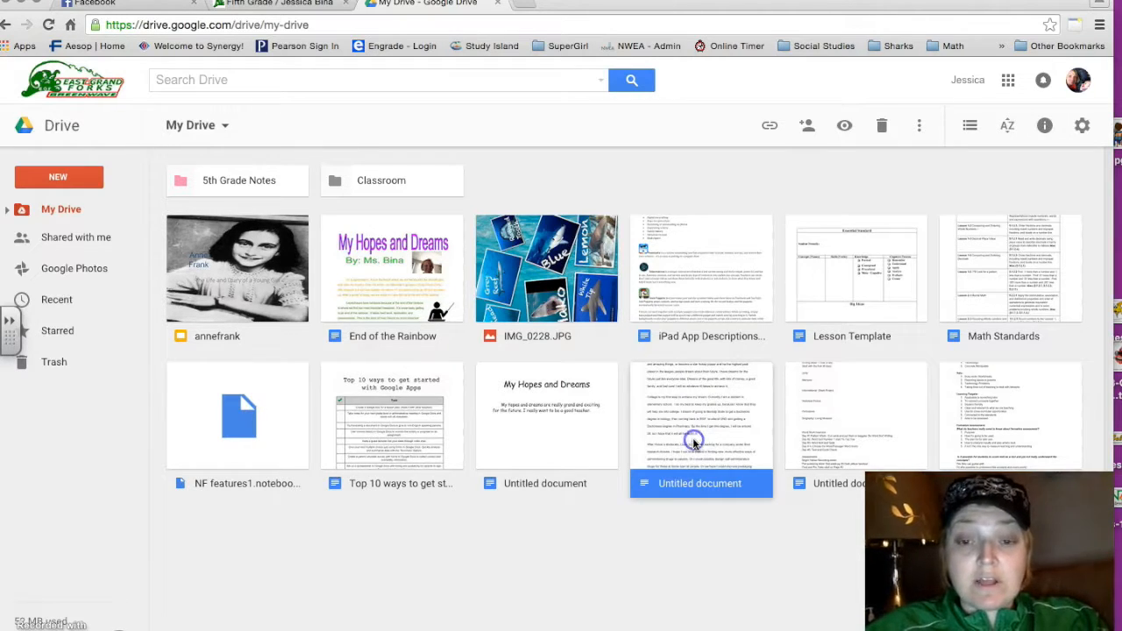
pyautogui.doubleClick(680, 476)
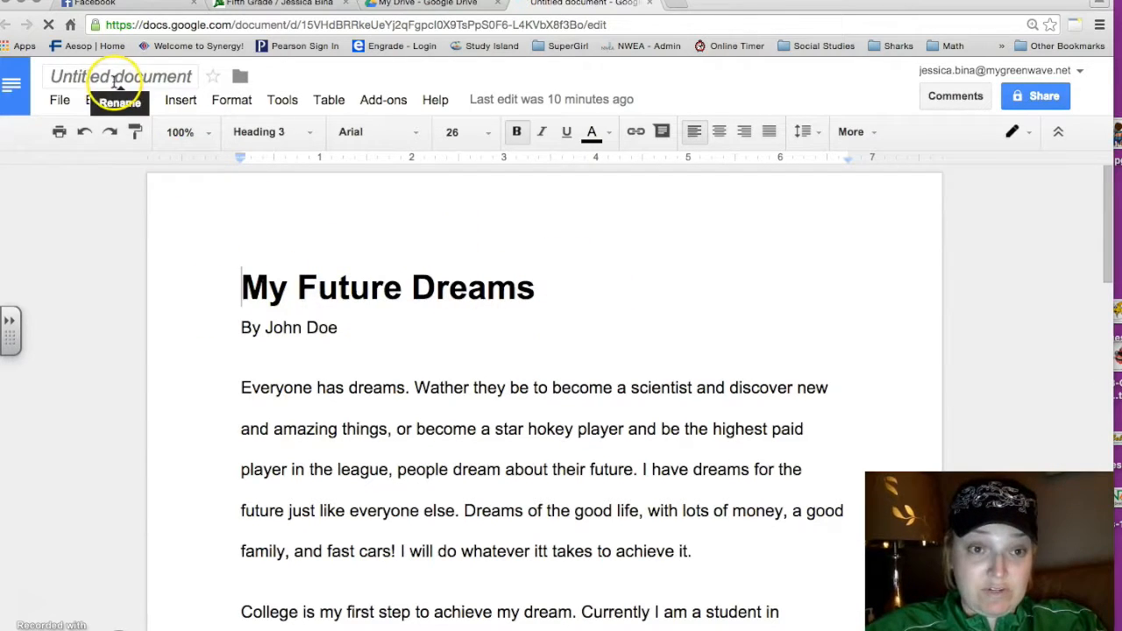
pyautogui.click(59, 100)
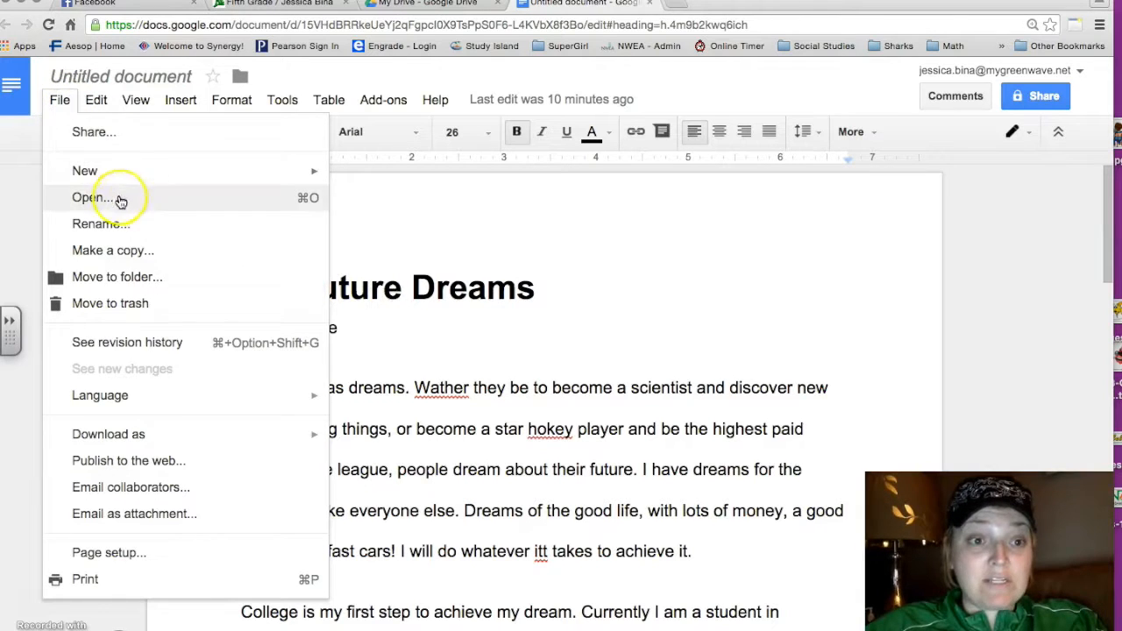
pyautogui.click(99, 224)
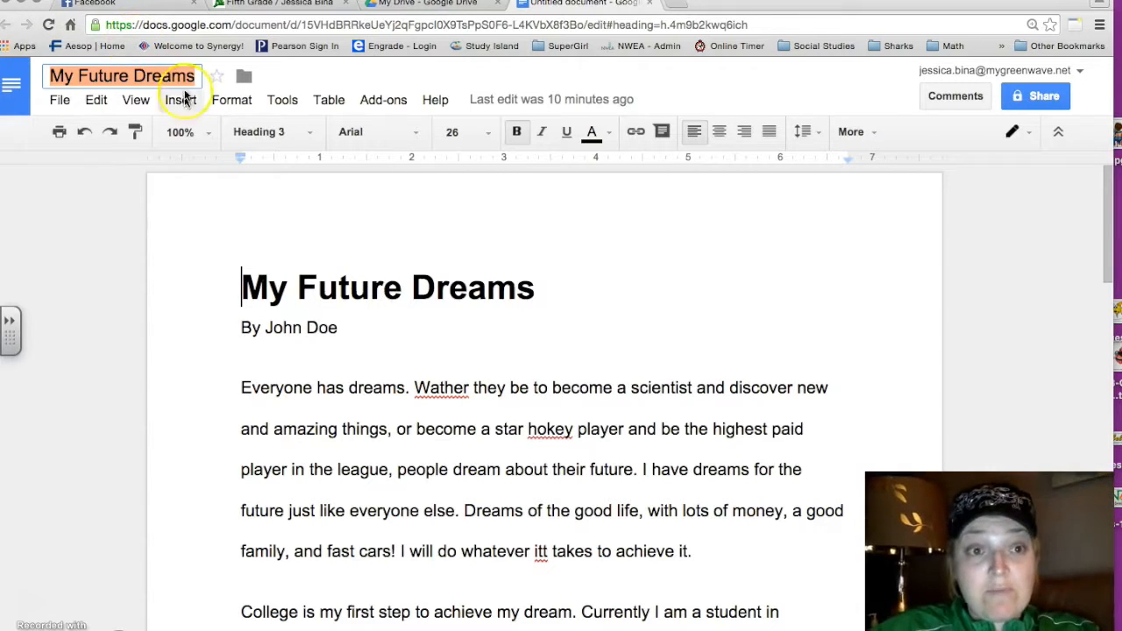
pyautogui.click(211, 220)
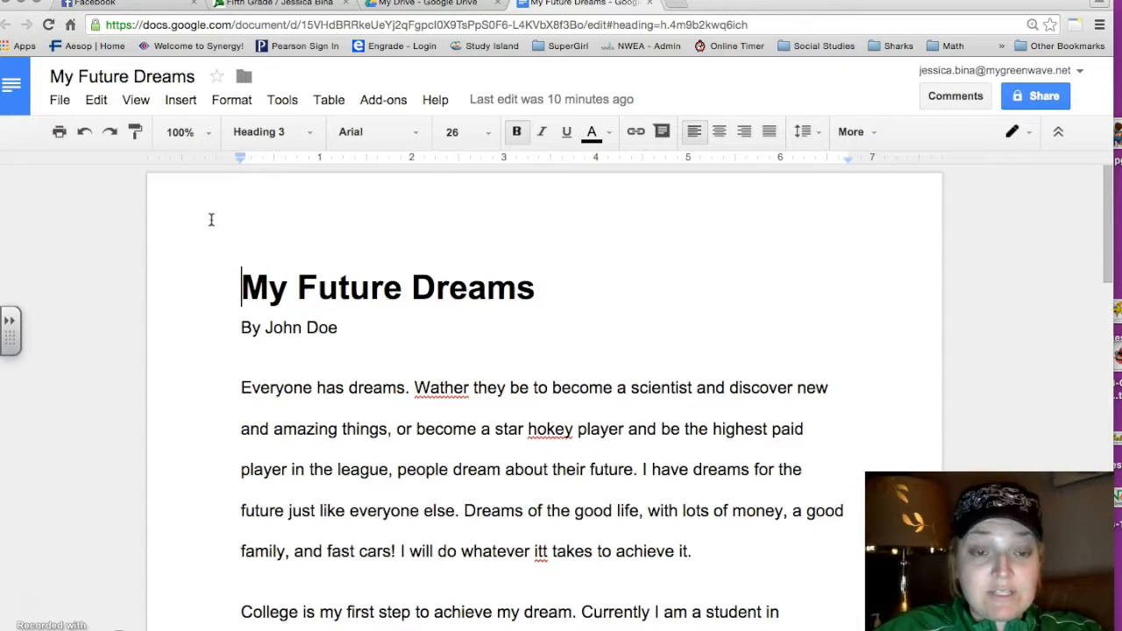
# Step: Run the spelling check and correct the first paragraph's misspellings to Whether, hockey and it
pyautogui.click(1108, 184)
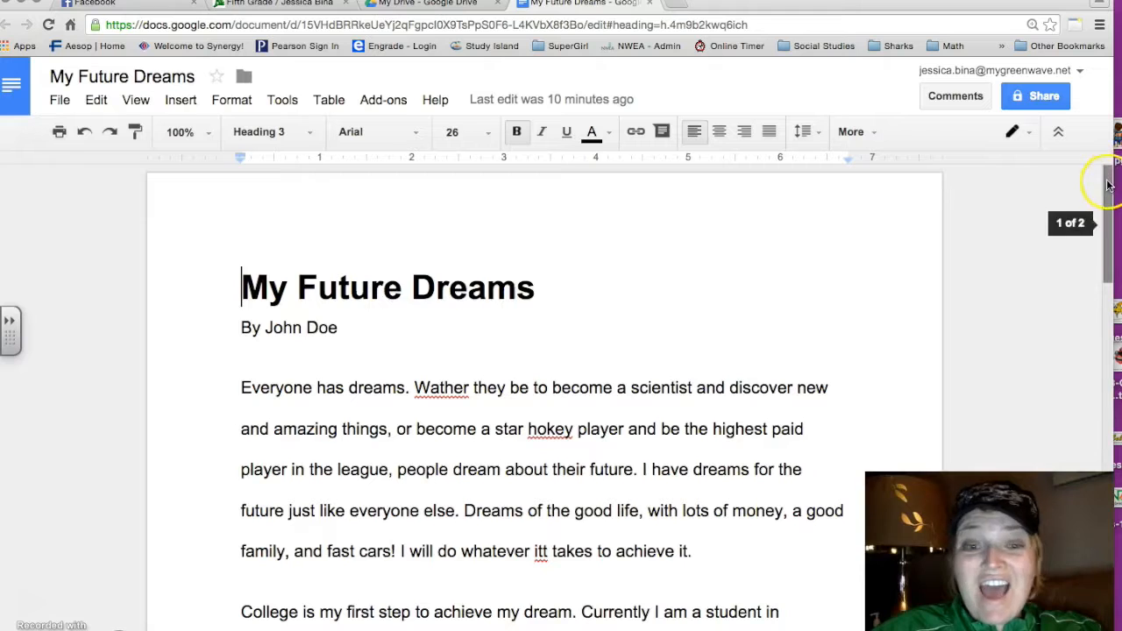
pyautogui.moveTo(1108, 184); pyautogui.dragTo(1107, 215)
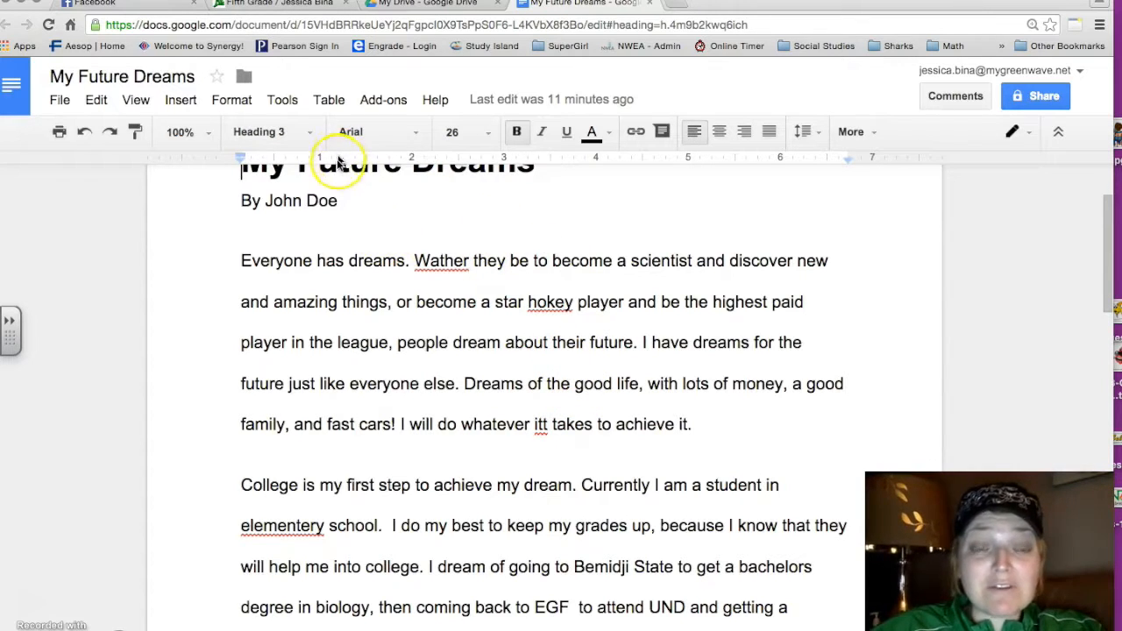
pyautogui.click(282, 100)
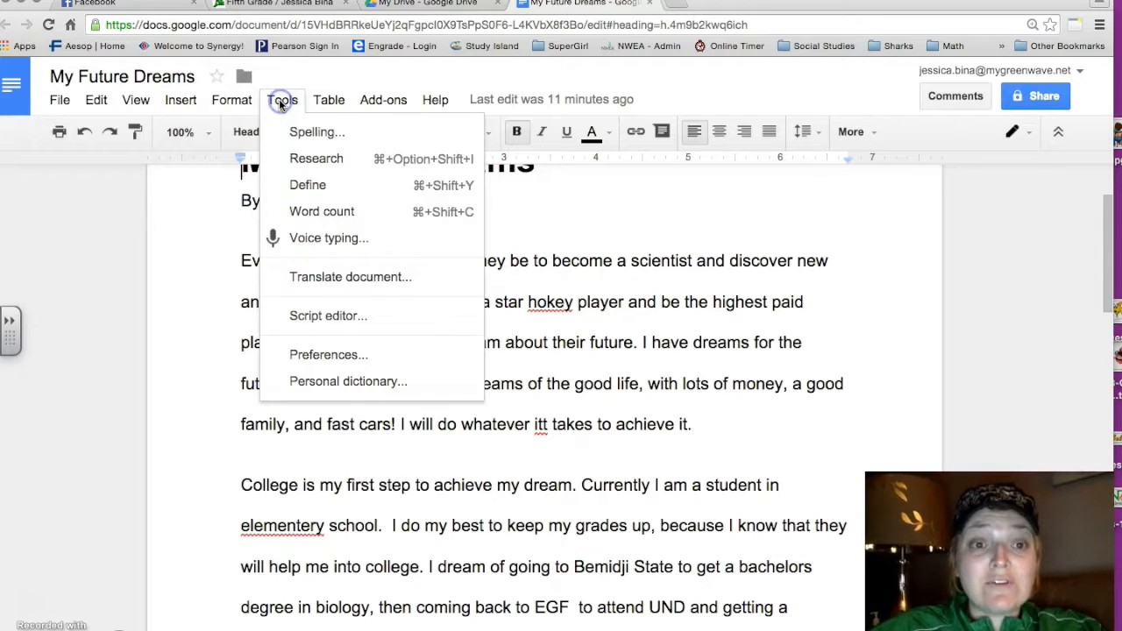
pyautogui.click(343, 133)
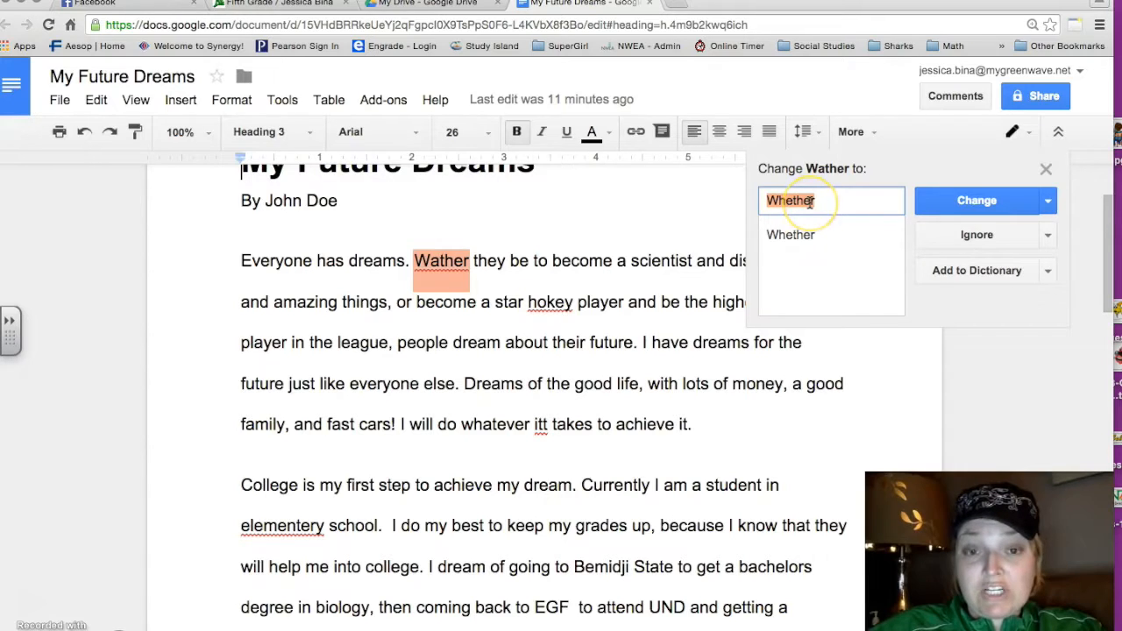
pyautogui.click(972, 203)
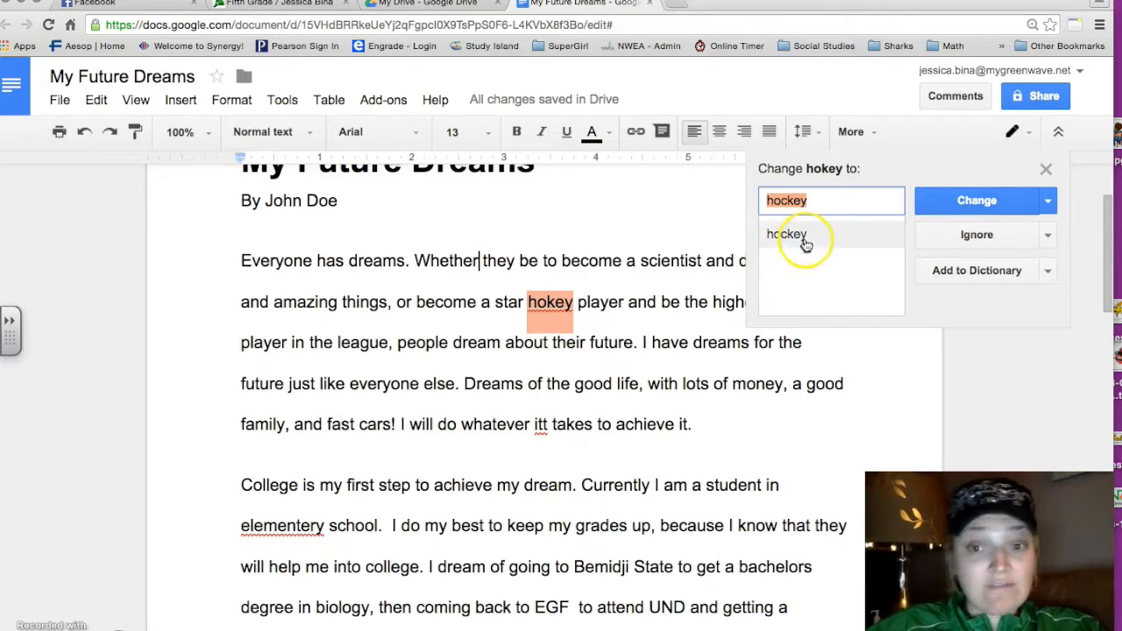
pyautogui.click(977, 202)
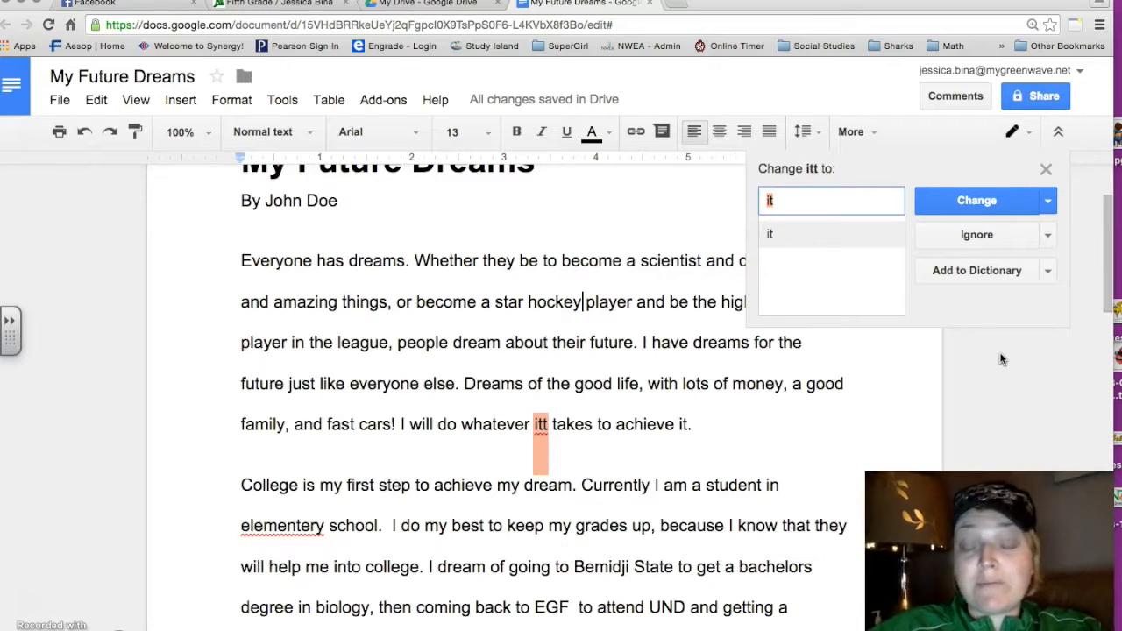
pyautogui.click(976, 200)
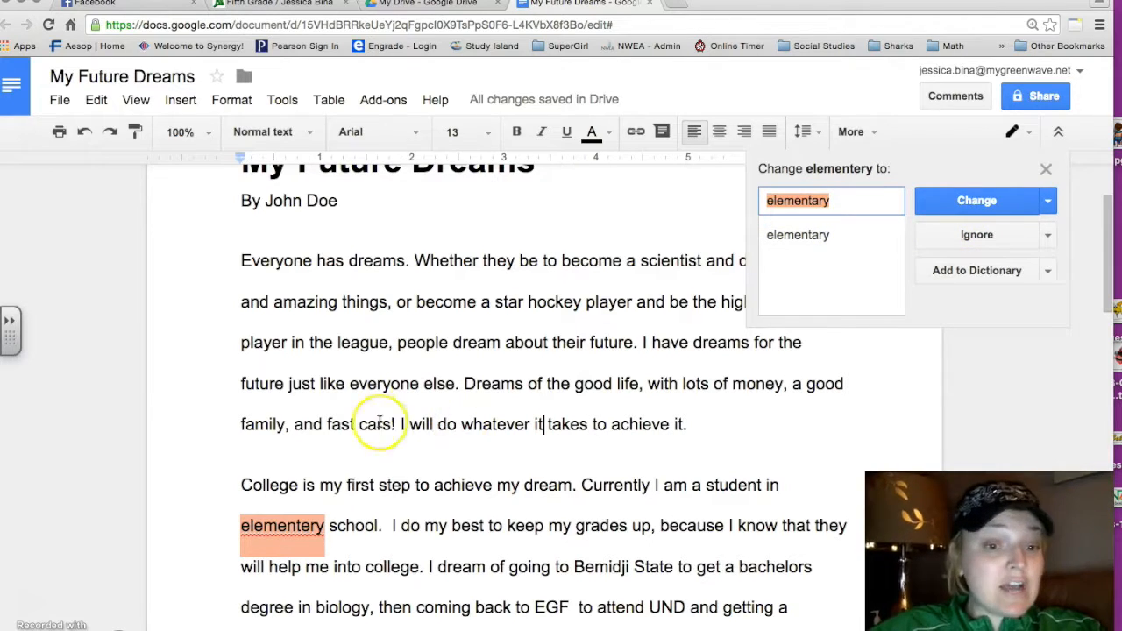
# Step: Accept the spelling corrections elementary and patients, and ignore the suggestion for "or" between Warroad and Roseau
pyautogui.click(990, 199)
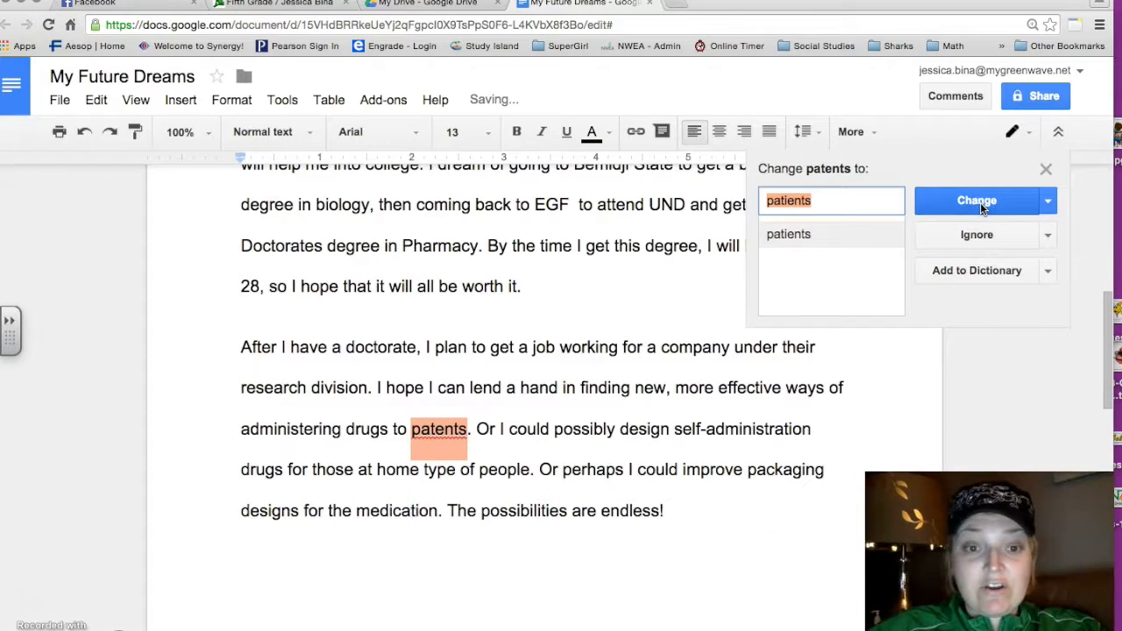
pyautogui.click(968, 247)
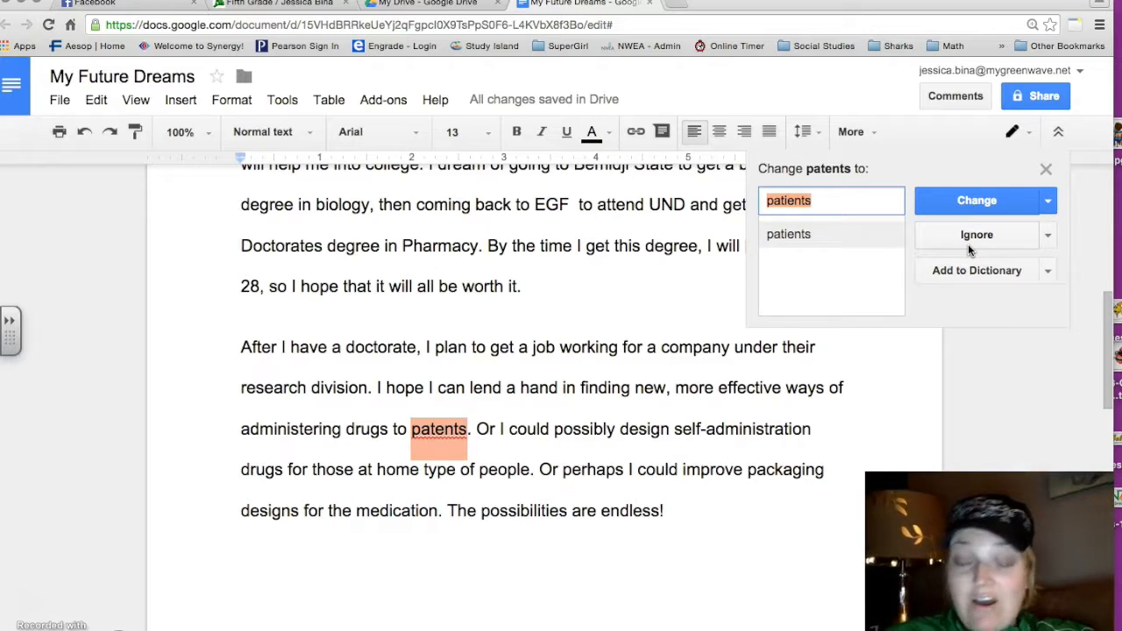
pyautogui.click(986, 198)
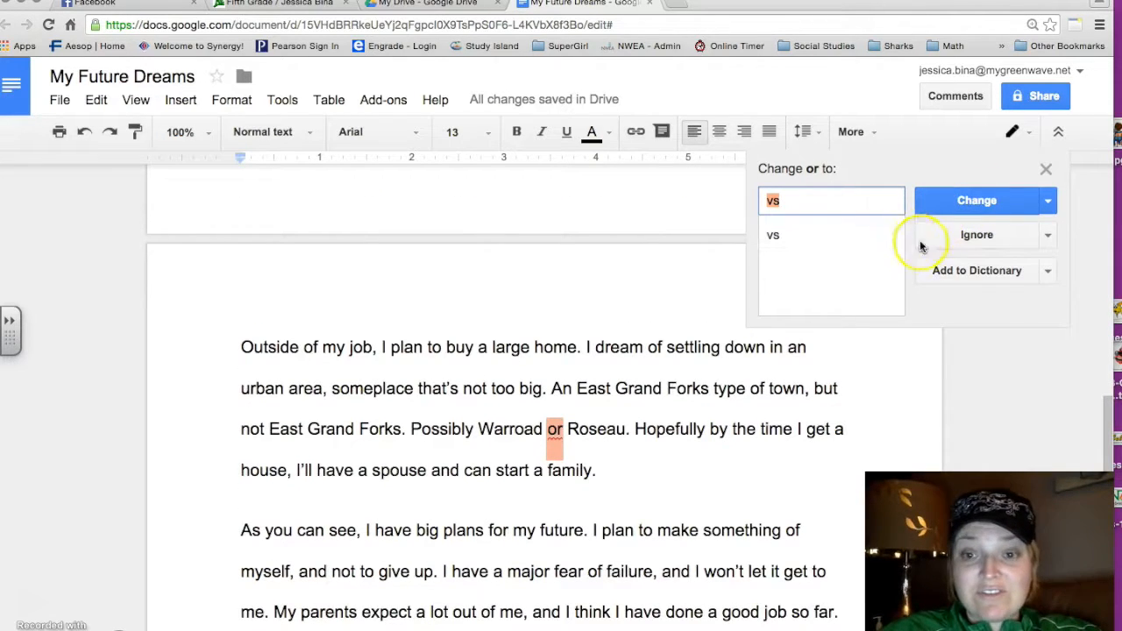
pyautogui.click(954, 235)
# Step: Indent the first line of the "Everyone has dreams" and "College is my first step" paragraphs by one tab
pyautogui.moveTo(1106, 434); pyautogui.dragTo(1106, 224)
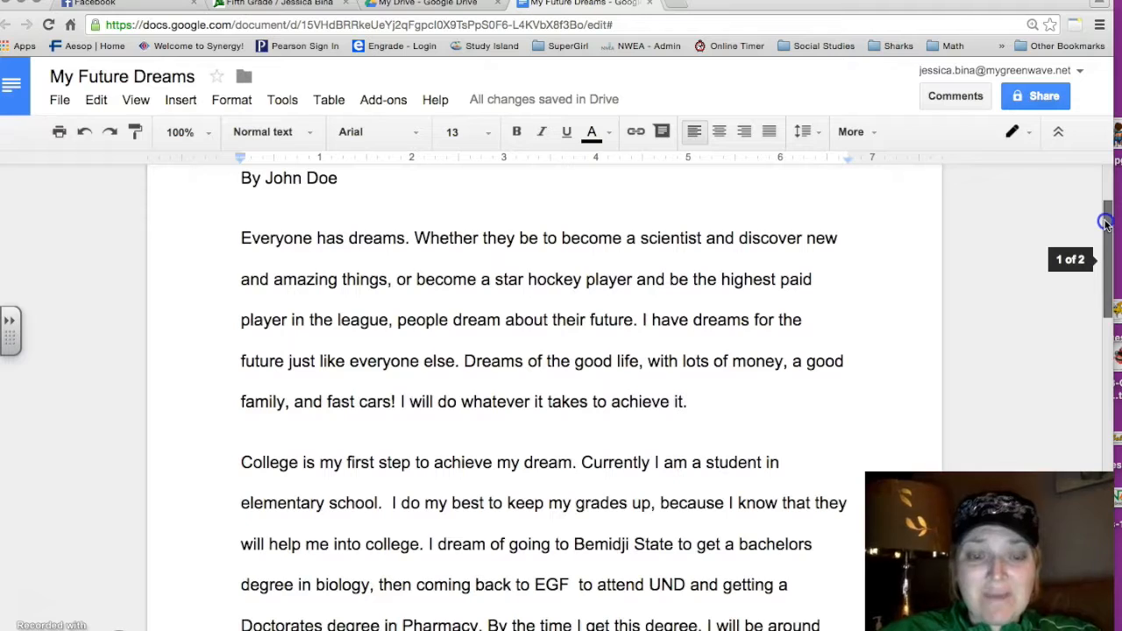
pyautogui.moveTo(1106, 224); pyautogui.dragTo(1106, 225)
pyautogui.click(242, 241)
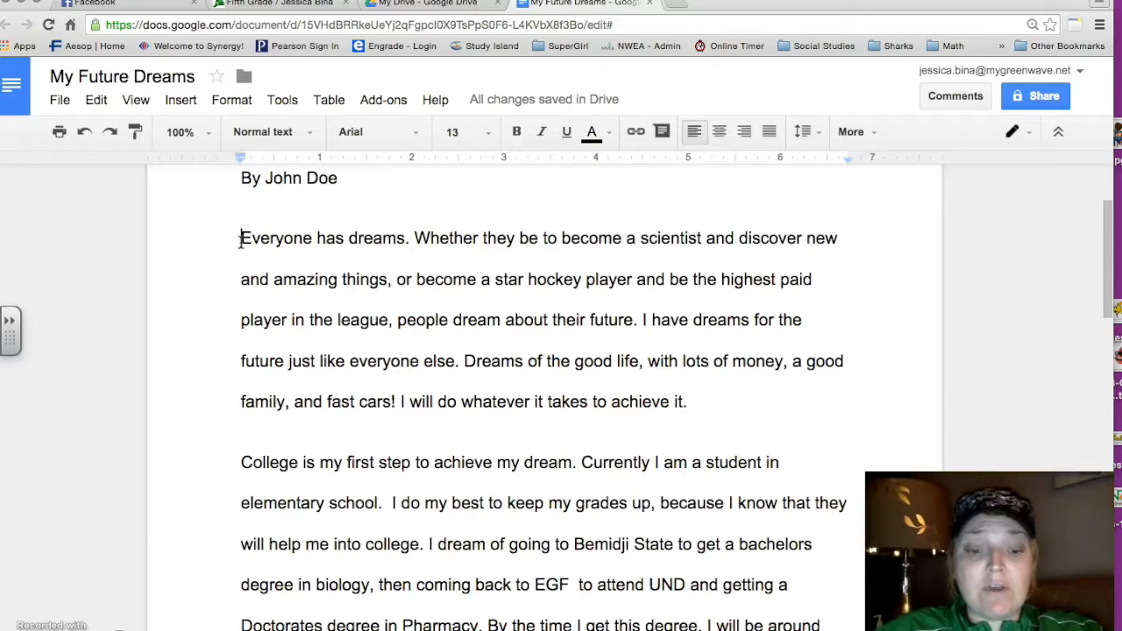
pyautogui.press('Tab')
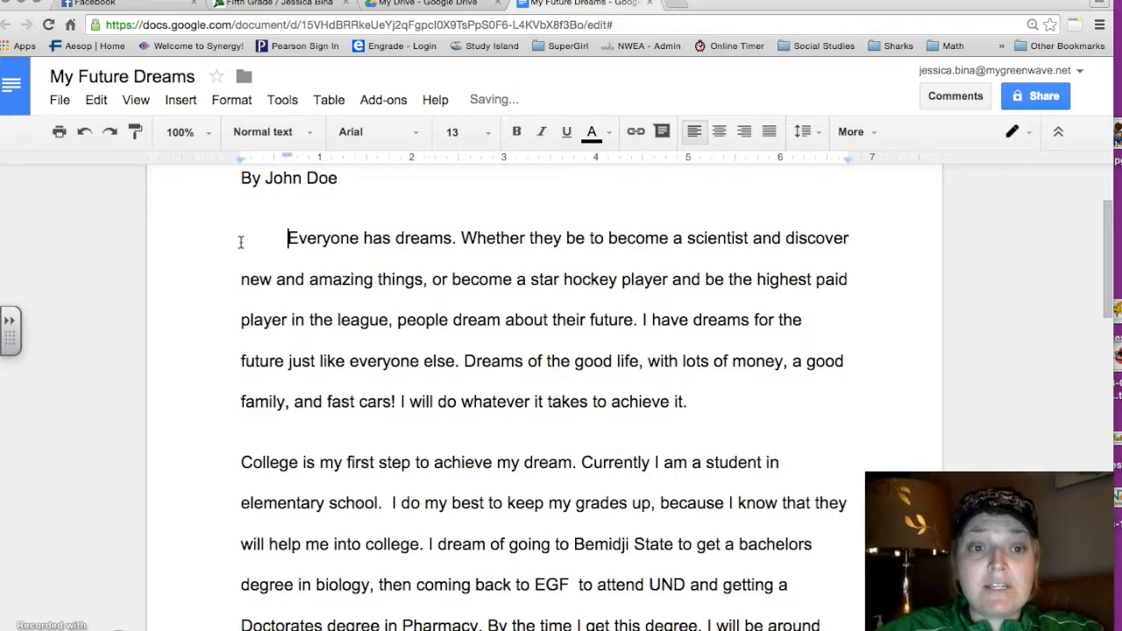
pyautogui.click(234, 465)
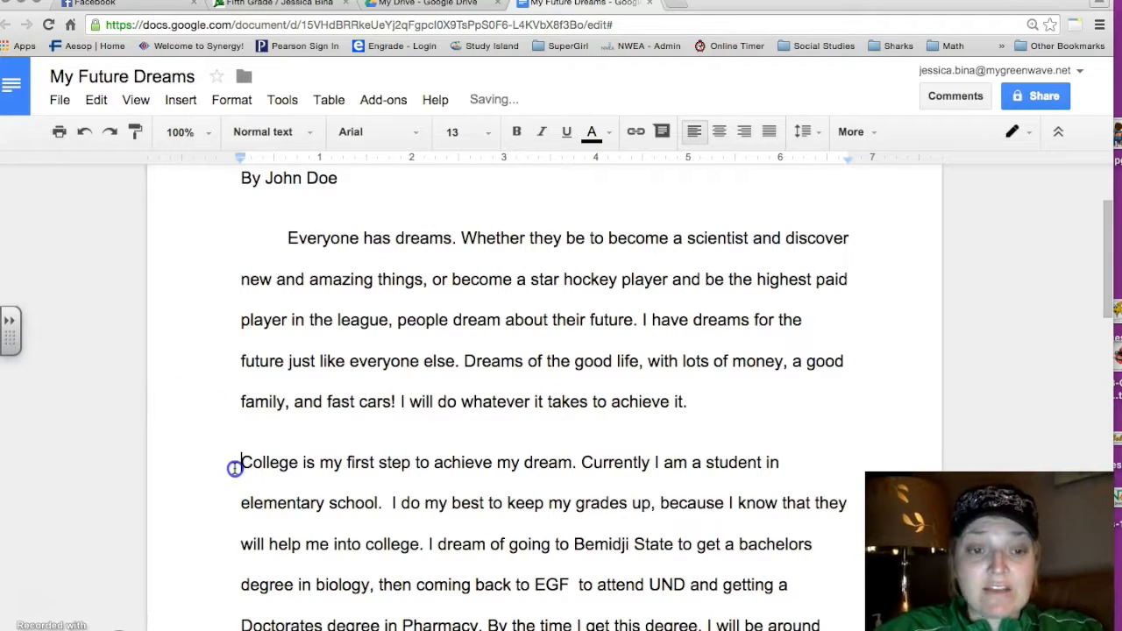
pyautogui.press('Tab')
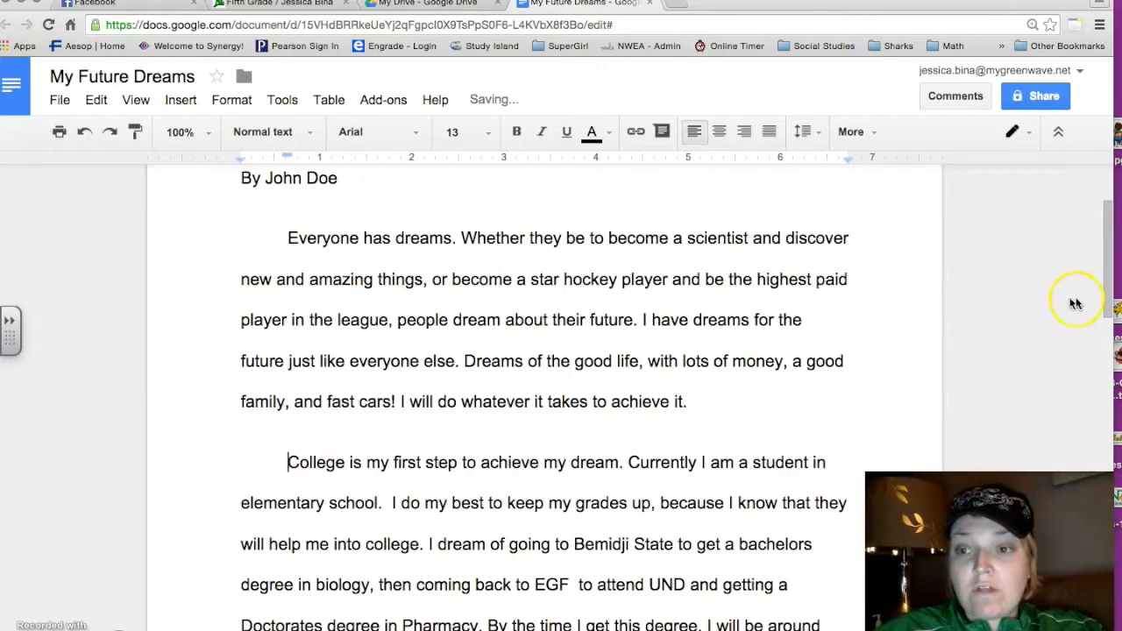
# Step: Indent the first line of the remaining three paragraphs, beginning "After I have", "Outside of my job" and "As you can see", by one tab
pyautogui.moveTo(1098, 295); pyautogui.dragTo(1095, 393)
pyautogui.click(203, 350)
pyautogui.click(238, 332)
pyautogui.press('Tab')
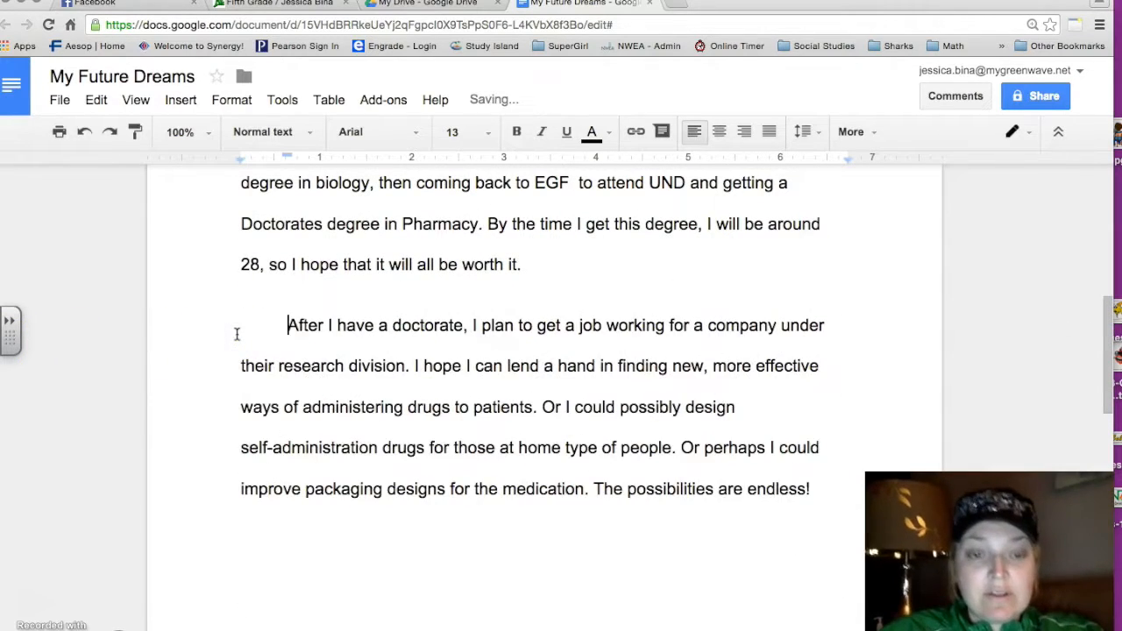
pyautogui.moveTo(1102, 349); pyautogui.dragTo(1102, 436)
pyautogui.click(232, 381)
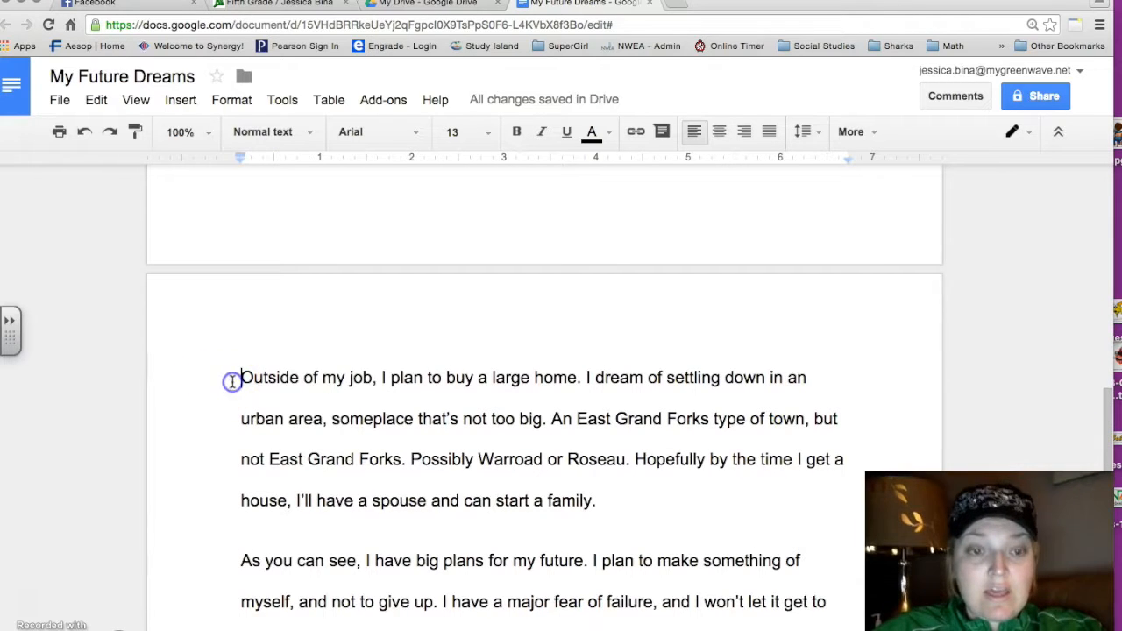
pyautogui.press('Tab')
pyautogui.moveTo(1103, 401); pyautogui.dragTo(1105, 447)
pyautogui.click(240, 387)
pyautogui.press('Tab')
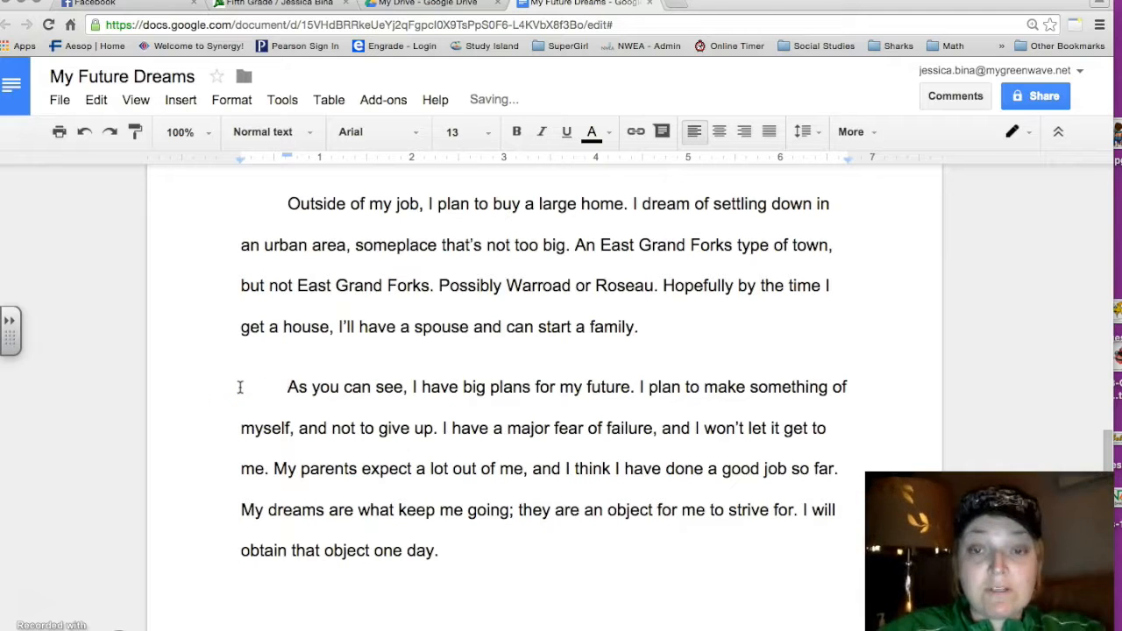
# Step: Delete the plain-text title My Future Dreams at the start of the essay
pyautogui.moveTo(1106, 443); pyautogui.dragTo(997, 129)
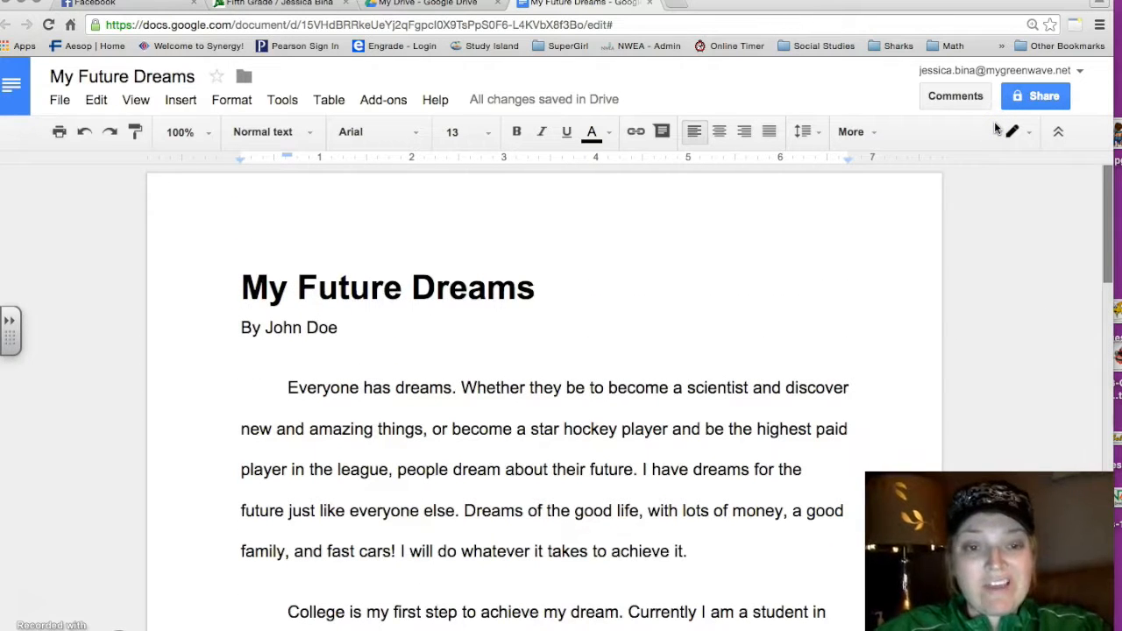
pyautogui.click(939, 192)
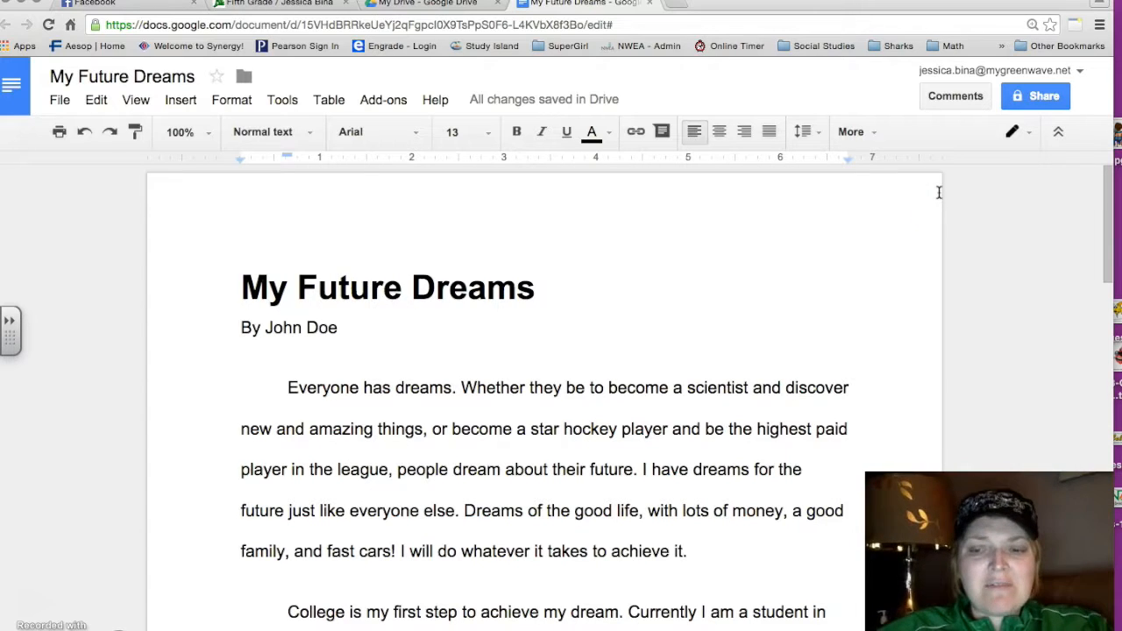
pyautogui.click(736, 327)
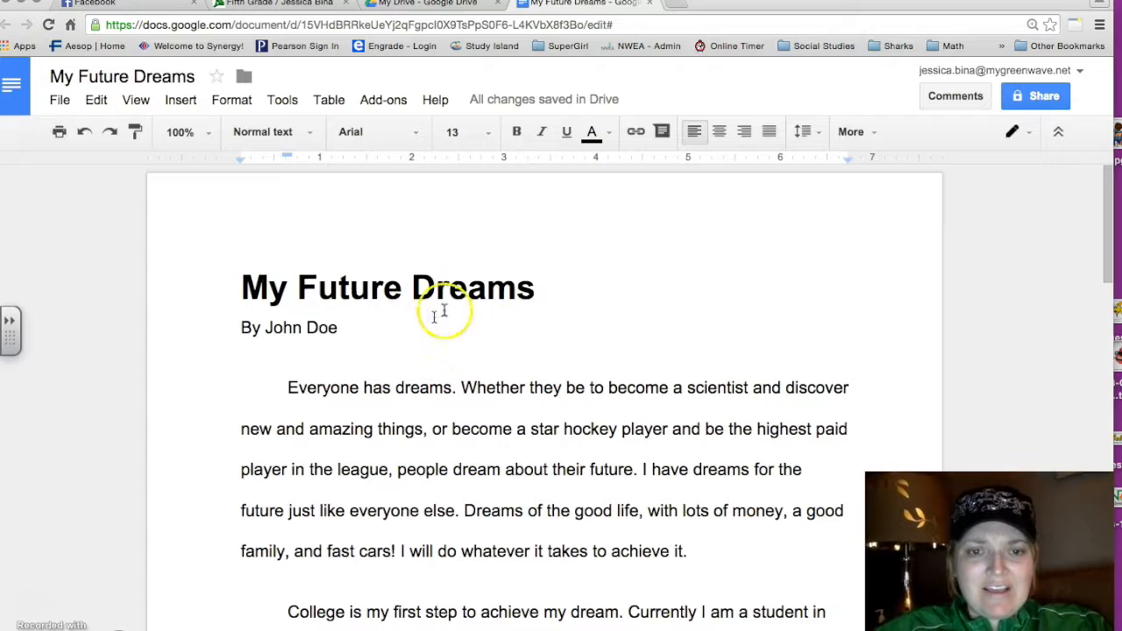
pyautogui.click(552, 296)
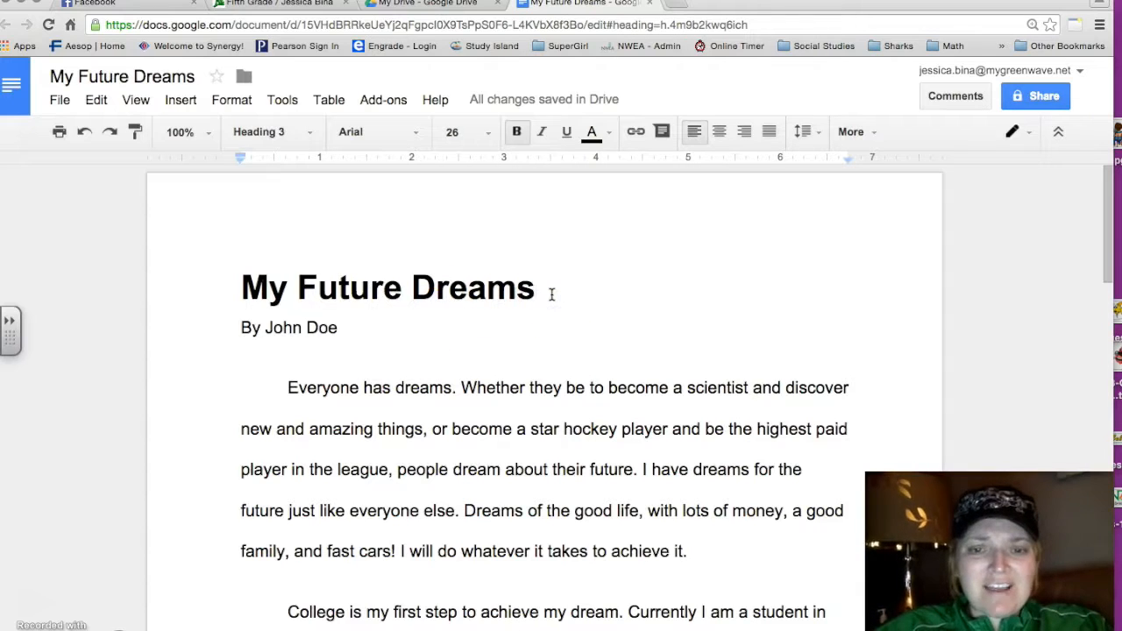
pyautogui.press('BackSpace')
pyautogui.press('BackSpace')
pyautogui.press('BackSpace')
pyautogui.press('BackSpace')
pyautogui.press('BackSpace')
pyautogui.press('BackSpace')
pyautogui.press('BackSpace')
pyautogui.press('BackSpace')
pyautogui.press('BackSpace')
pyautogui.press('BackSpace')
pyautogui.press('BackSpace')
pyautogui.press('BackSpace')
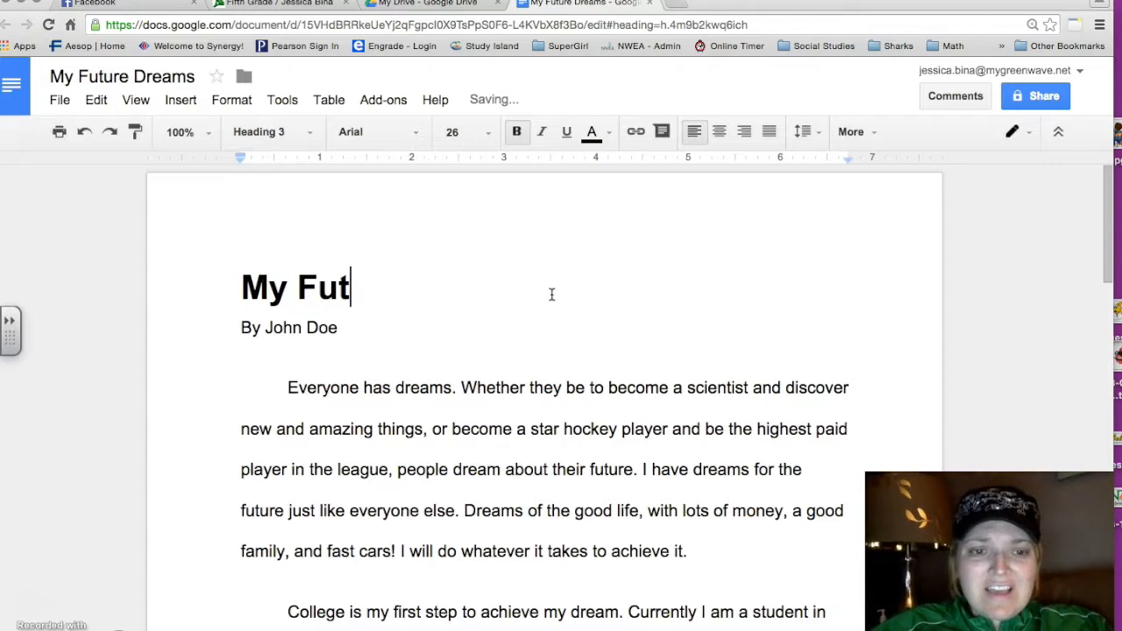
pyautogui.press('BackSpace')
pyautogui.press('BackSpace')
pyautogui.press('BackSpace')
pyautogui.press('BackSpace')
# Step: Start a new drawing at the title position with word art reading My Future Dreams, and move it near the top of the canvas
pyautogui.click(306, 92)
pyautogui.click(182, 100)
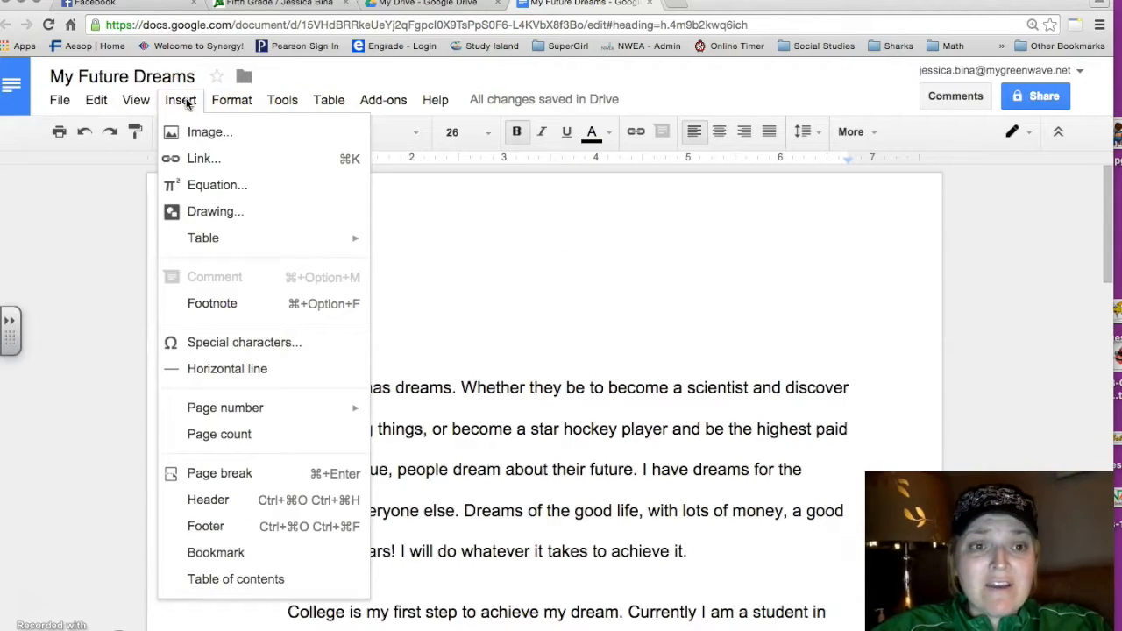
pyautogui.click(184, 102)
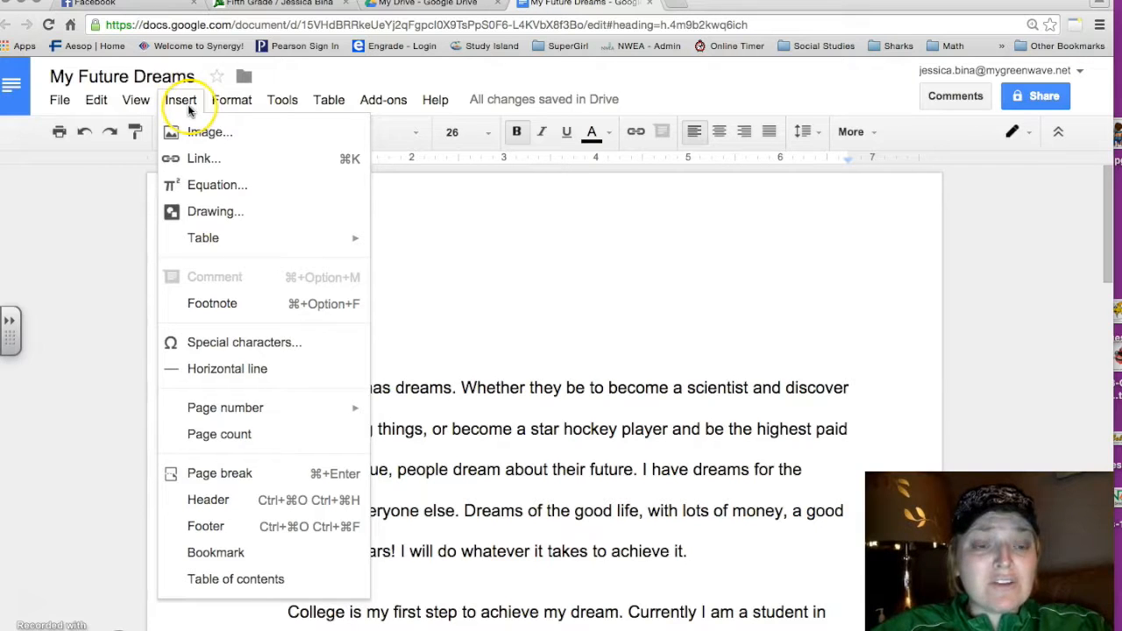
pyautogui.click(219, 213)
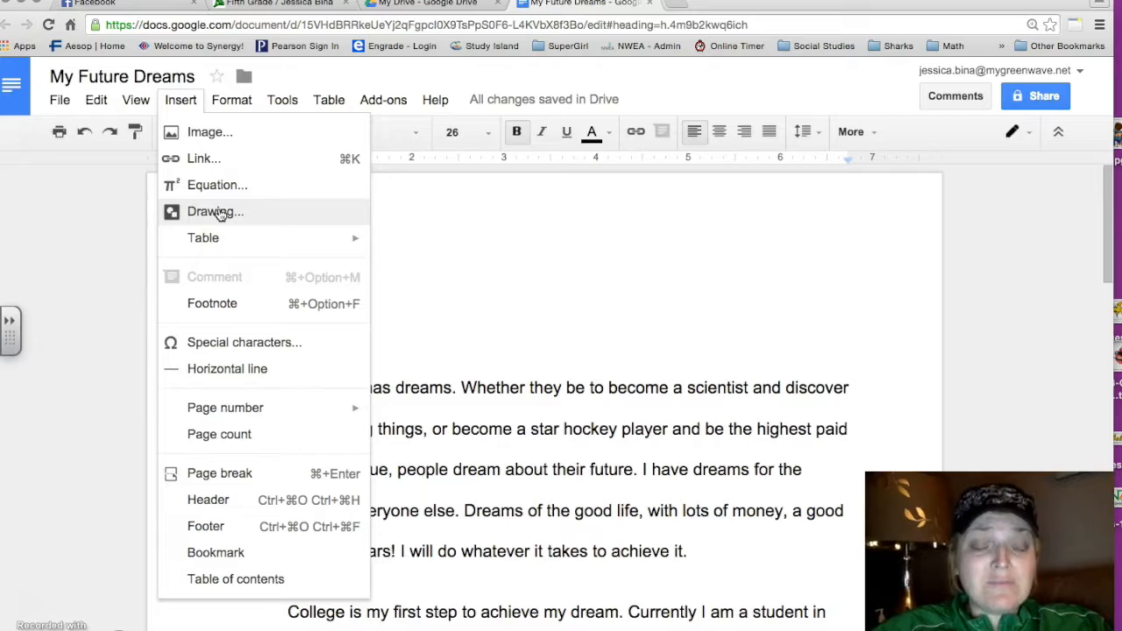
pyautogui.click(220, 213)
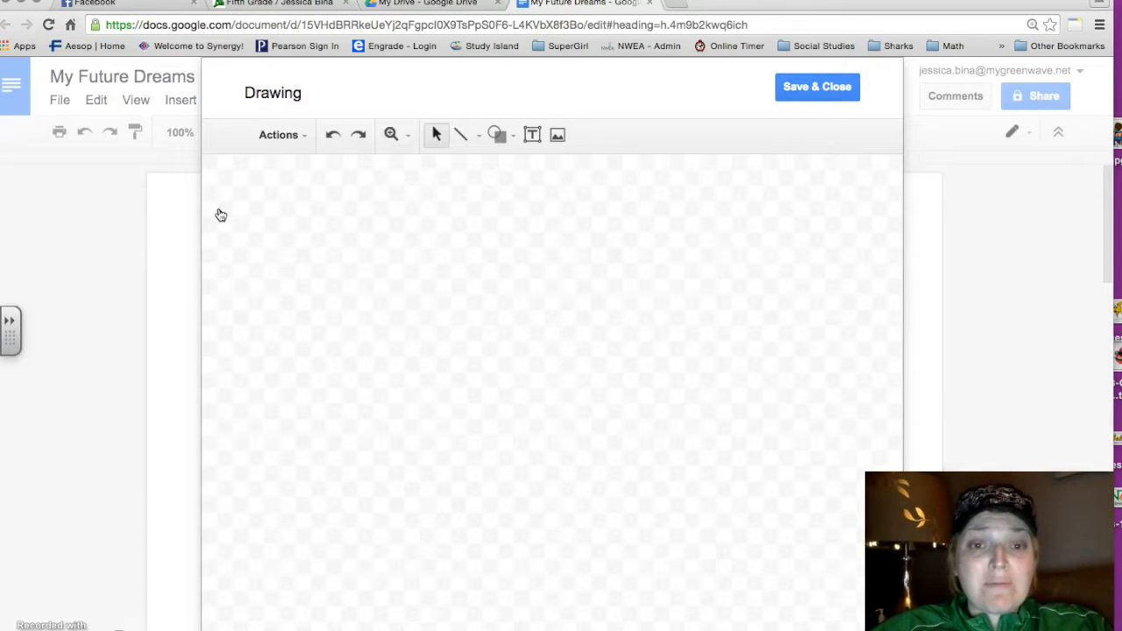
pyautogui.click(300, 137)
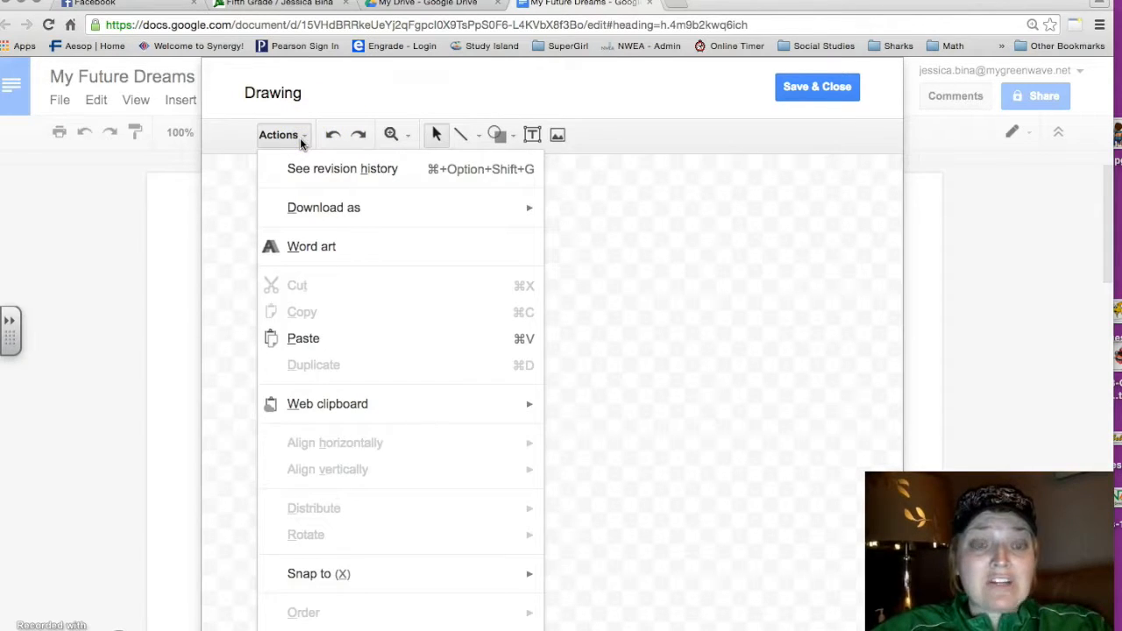
pyautogui.click(320, 244)
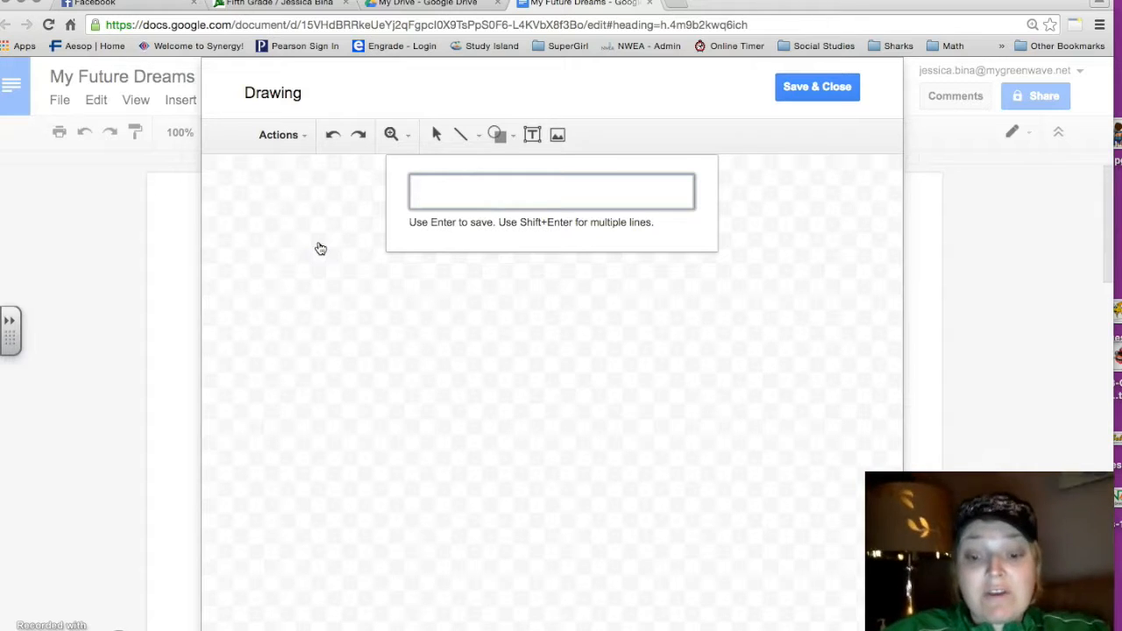
pyautogui.write('My Future Dreams')
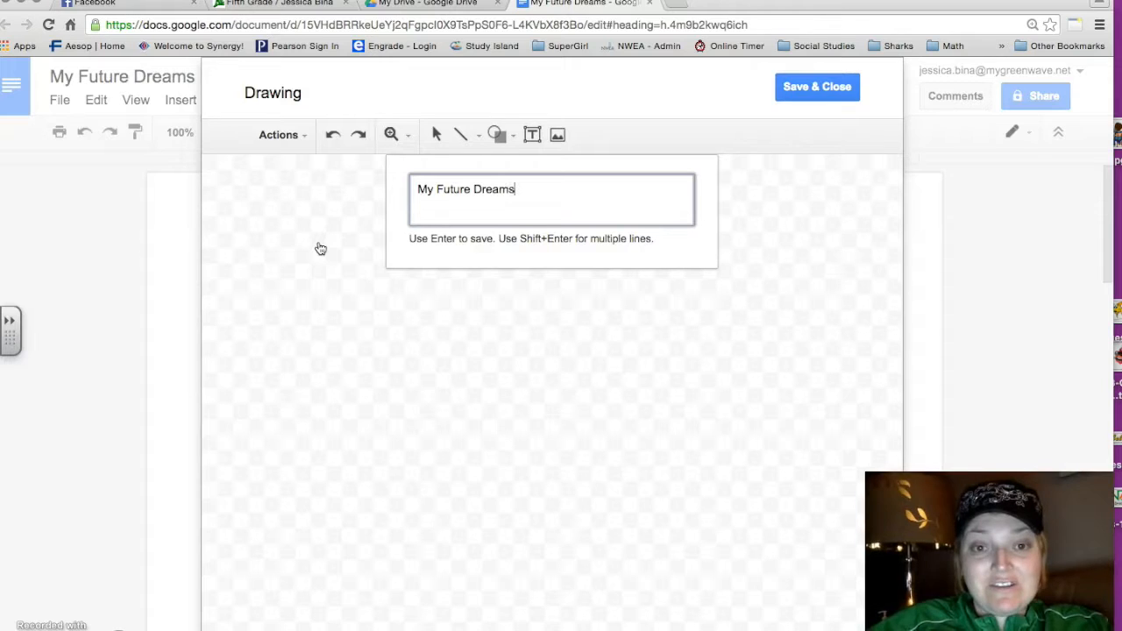
pyautogui.click(422, 210)
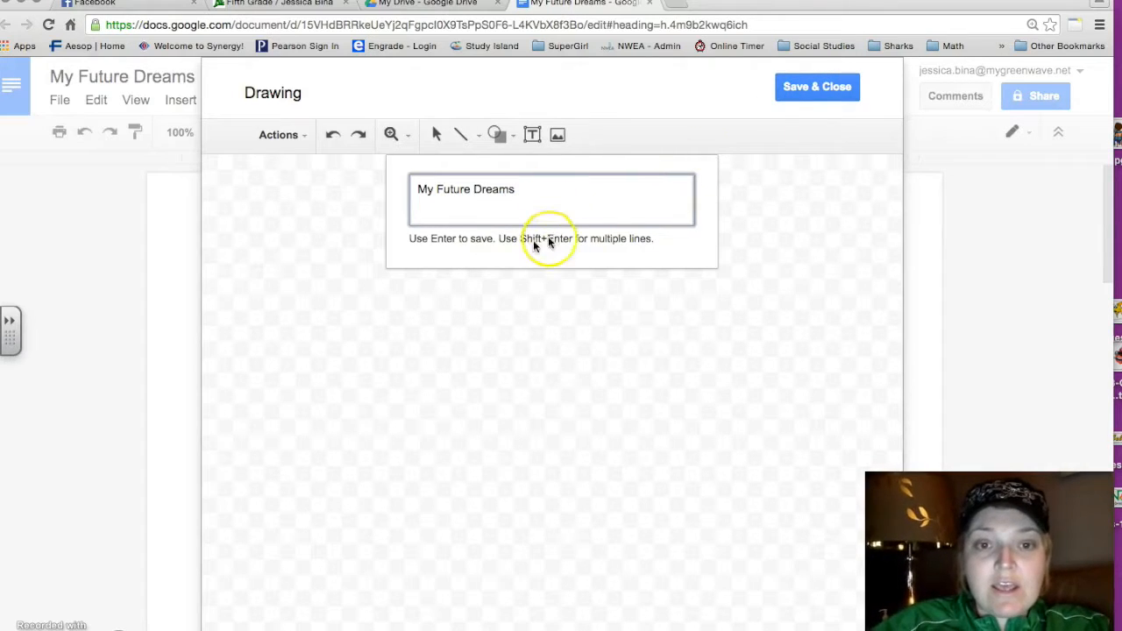
pyautogui.press('Return')
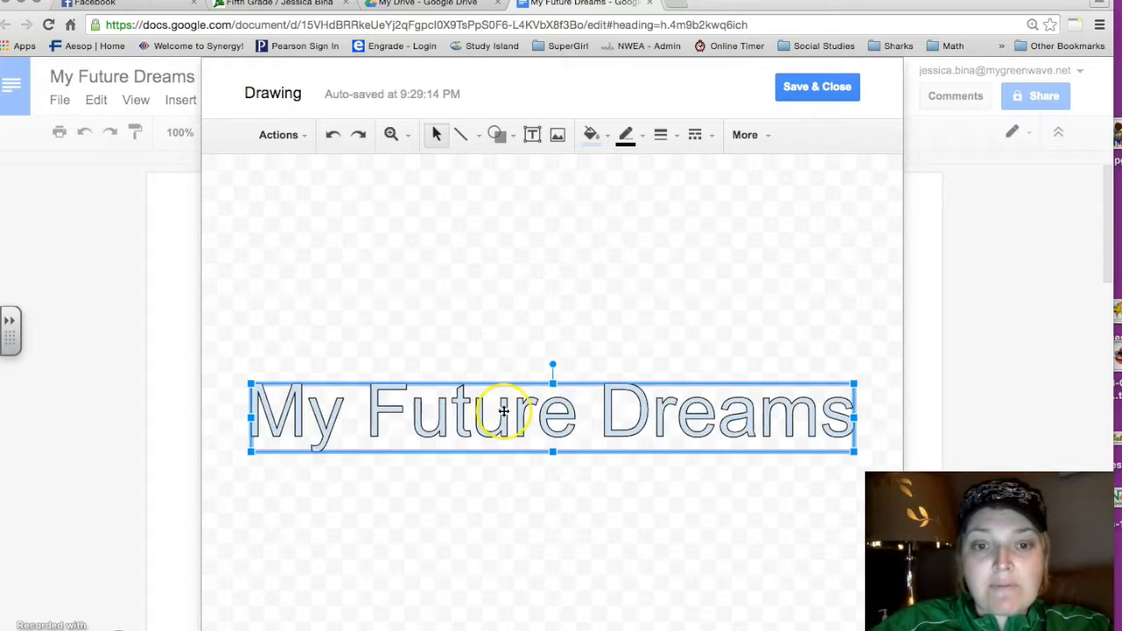
pyautogui.moveTo(501, 401); pyautogui.dragTo(495, 230)
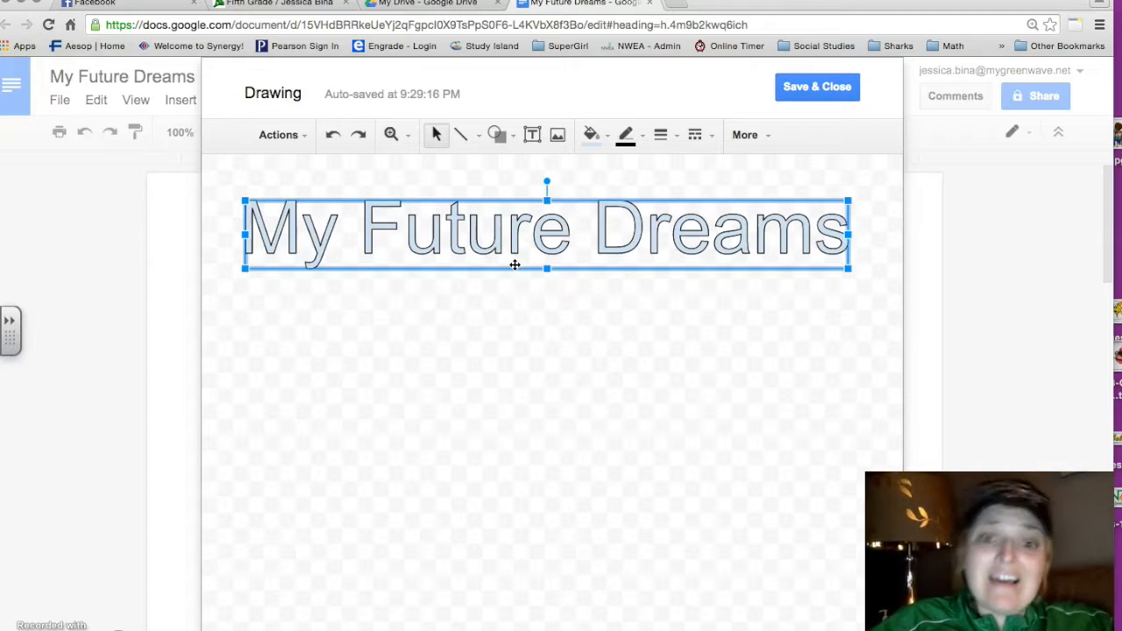
# Step: Set the My Future Dreams word art's fill color to magenta and its line color to purple
pyautogui.click(591, 137)
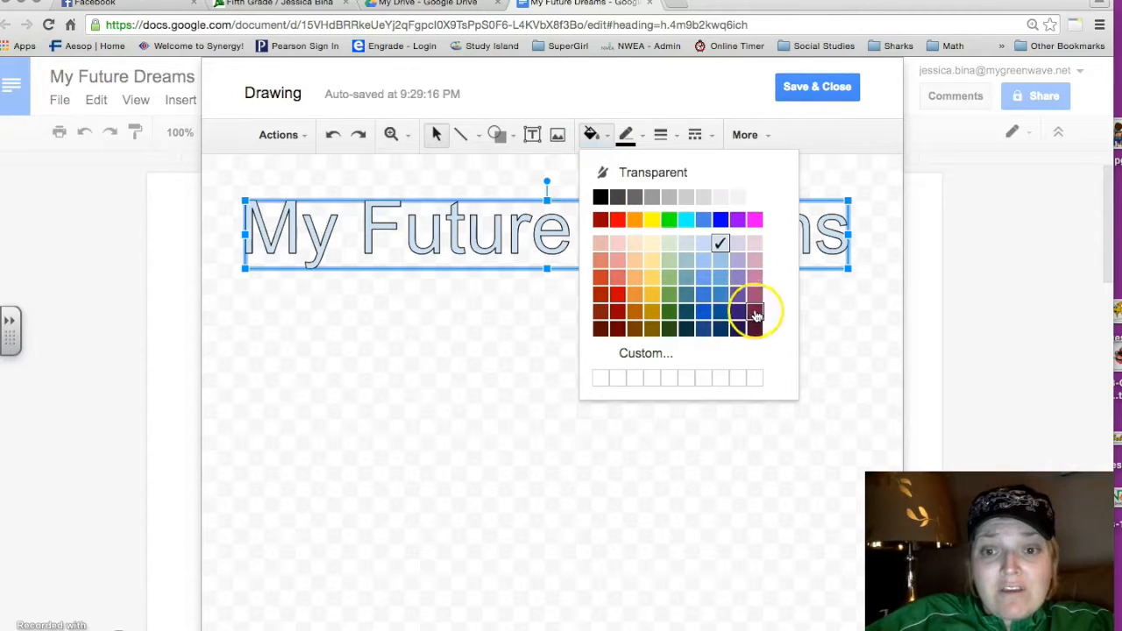
pyautogui.click(755, 221)
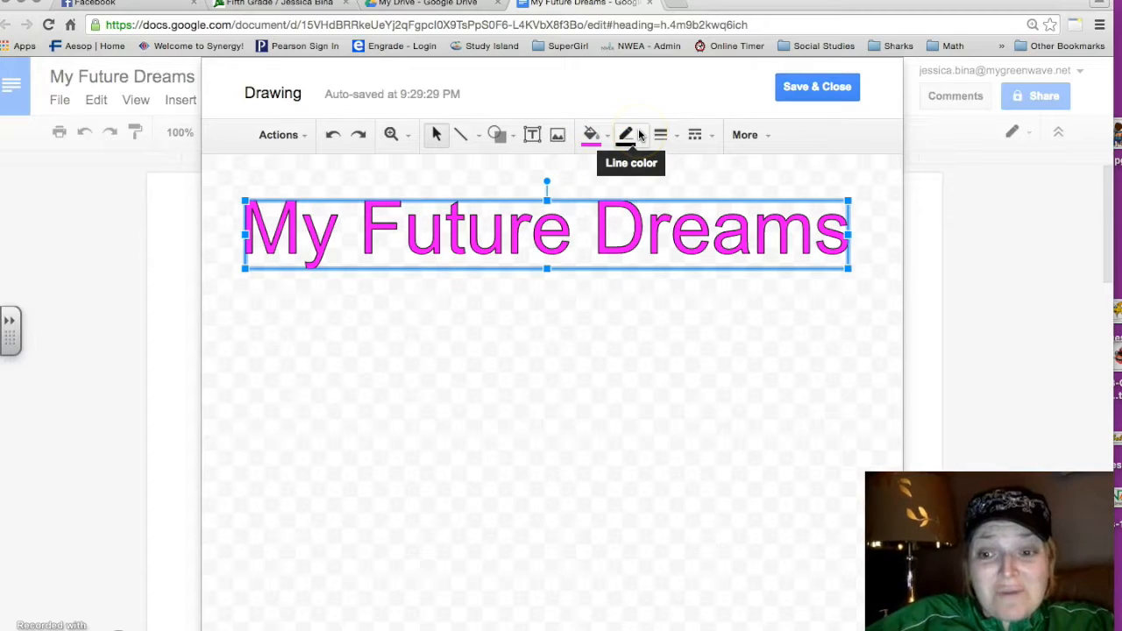
pyautogui.click(637, 134)
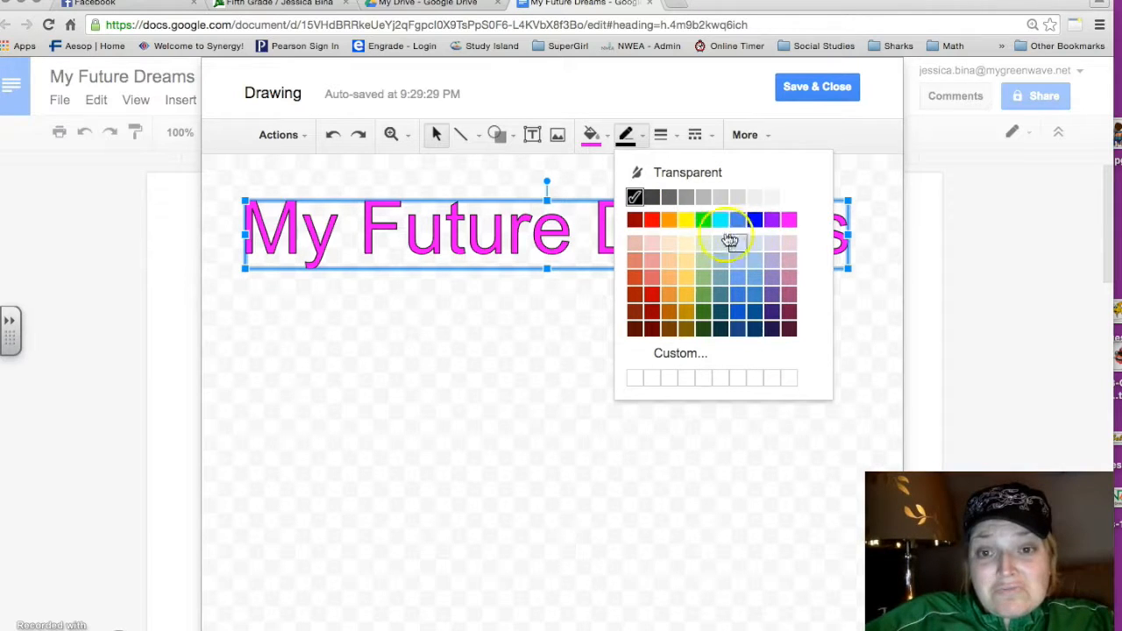
pyautogui.click(771, 219)
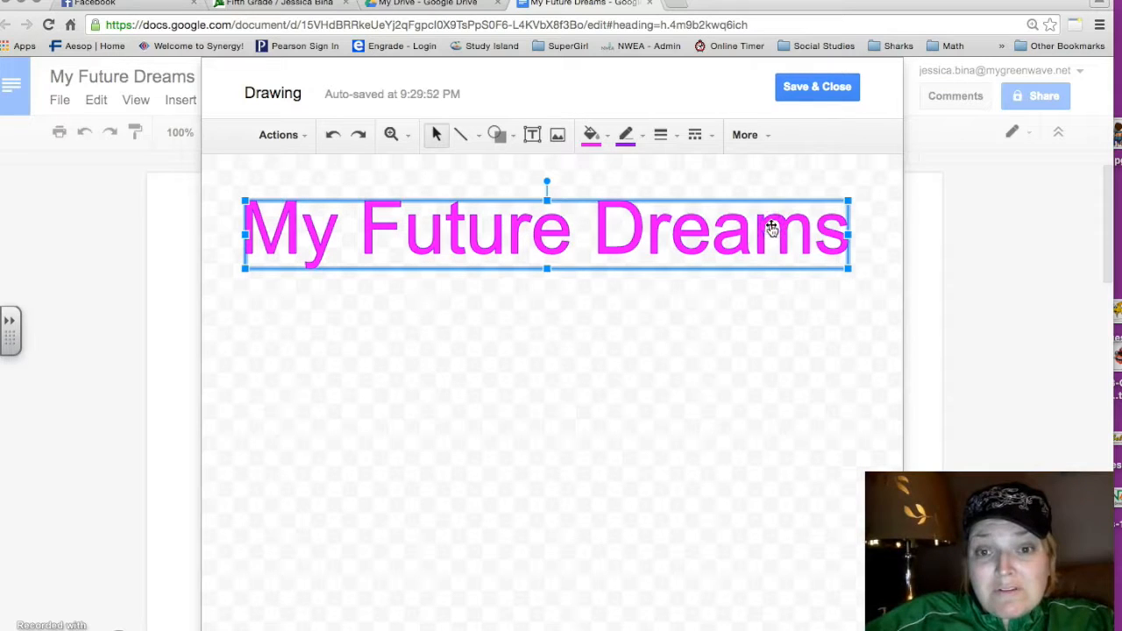
# Step: Set the word art's outline weight to 3px and save the title drawing into the essay
pyautogui.click(656, 136)
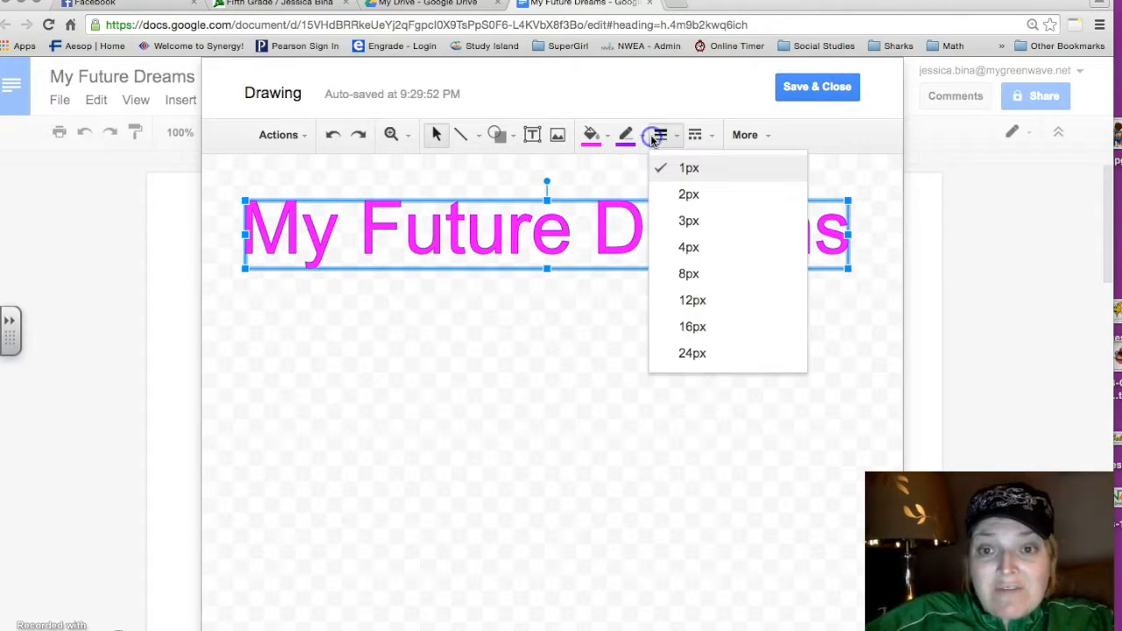
pyautogui.click(688, 194)
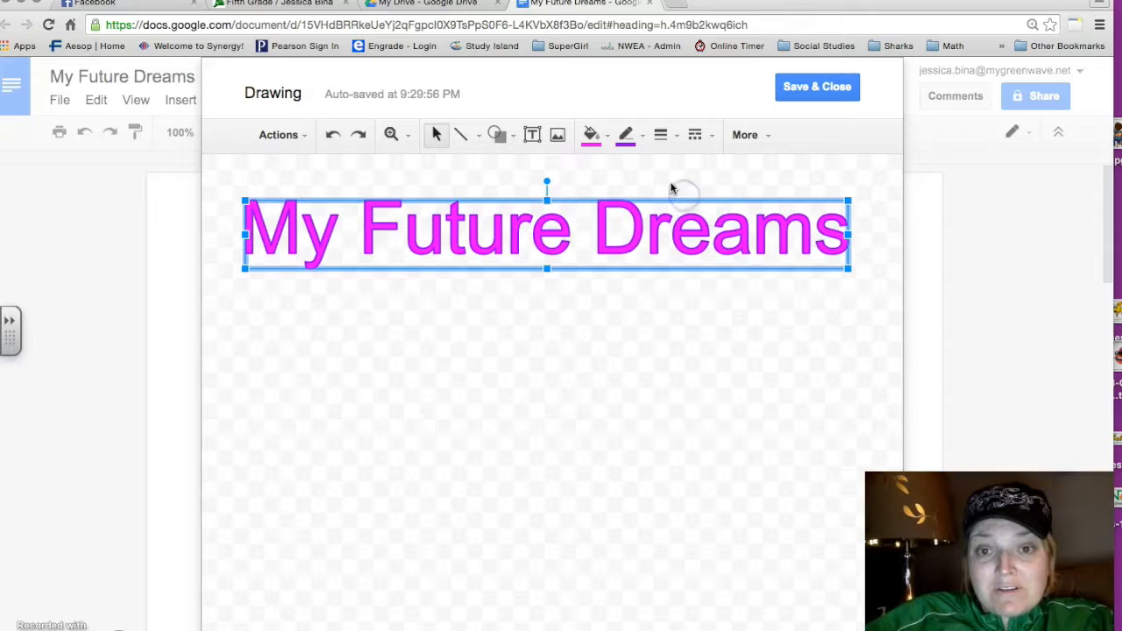
pyautogui.click(662, 134)
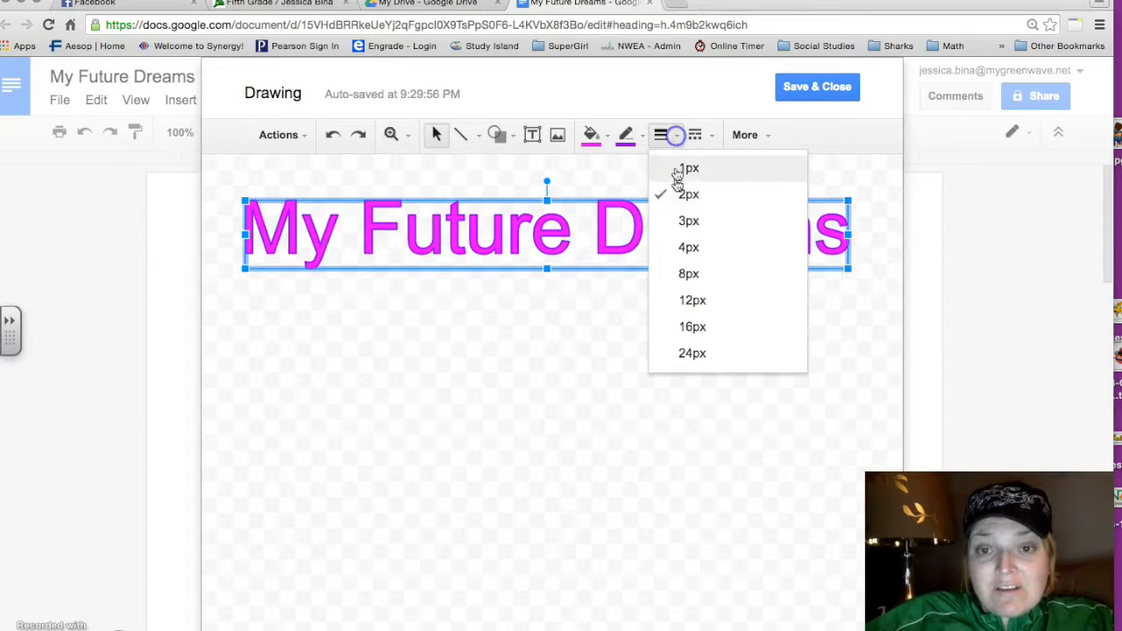
pyautogui.click(689, 221)
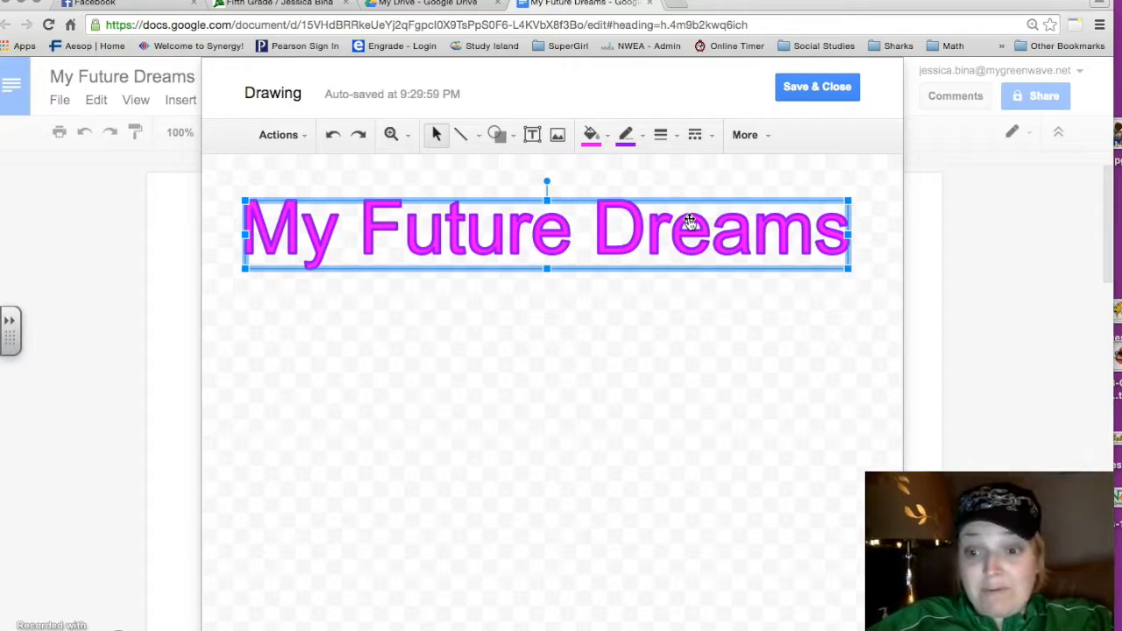
pyautogui.click(799, 88)
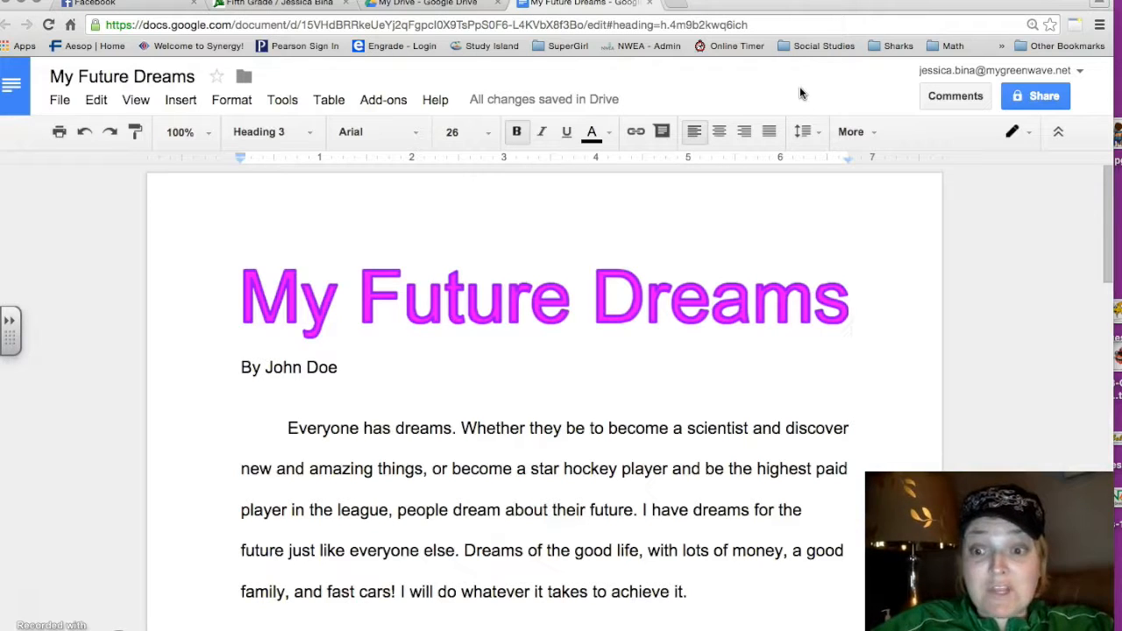
# Step: Set the title drawing to Break text and shift it slightly to the right above the byline
pyautogui.click(653, 307)
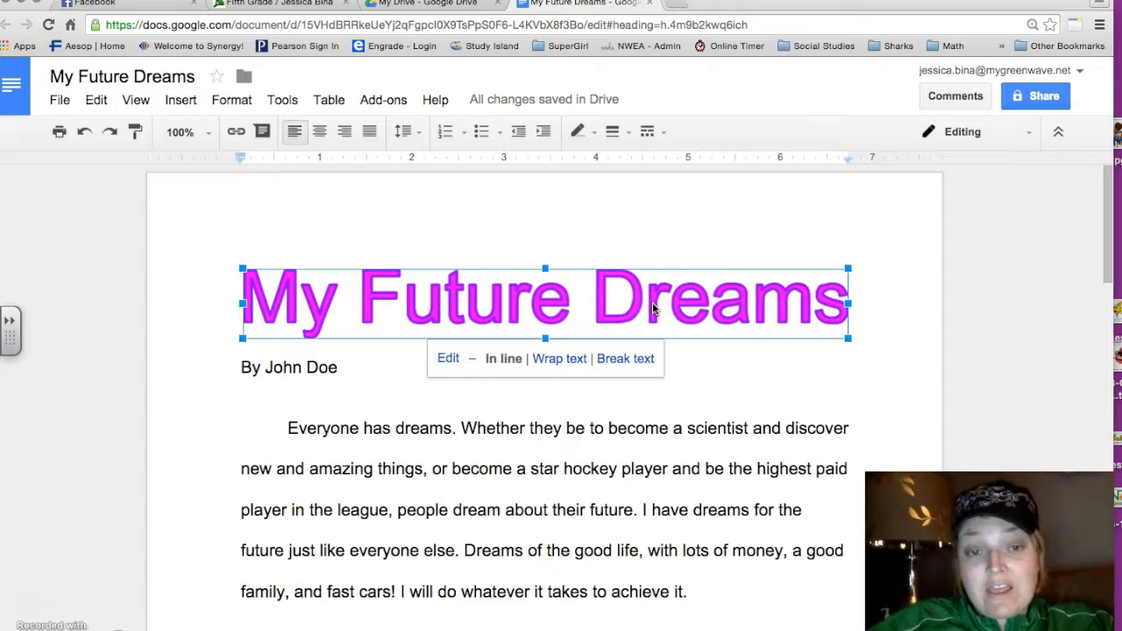
pyautogui.click(626, 359)
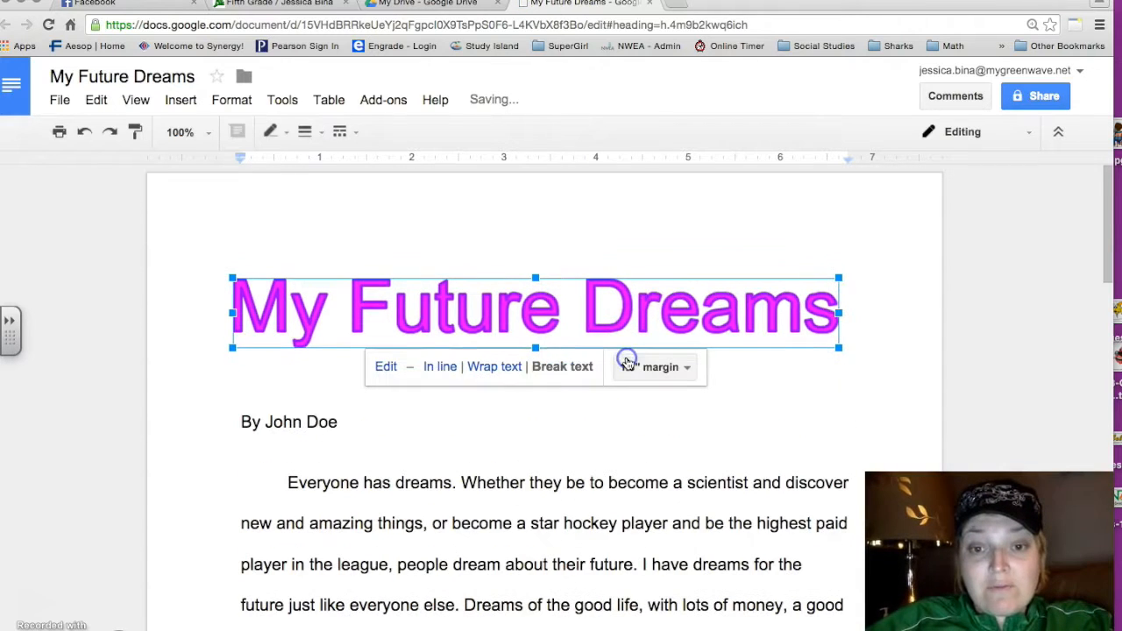
pyautogui.moveTo(541, 313)
pyautogui.mouseDown()
pyautogui.moveTo(610, 313)
pyautogui.moveTo(548, 306)
pyautogui.moveTo(588, 296)
pyautogui.mouseUp()
# Step: Delete the plain-text author byline beneath the title drawing
pyautogui.click(351, 421)
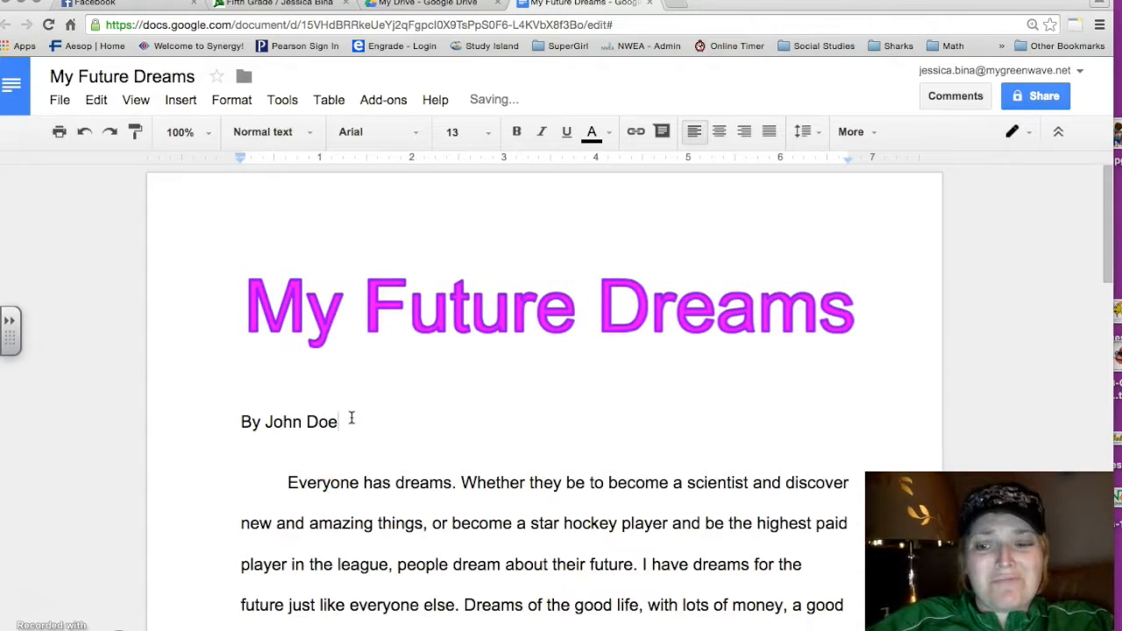
pyautogui.moveTo(349, 420); pyautogui.dragTo(261, 413)
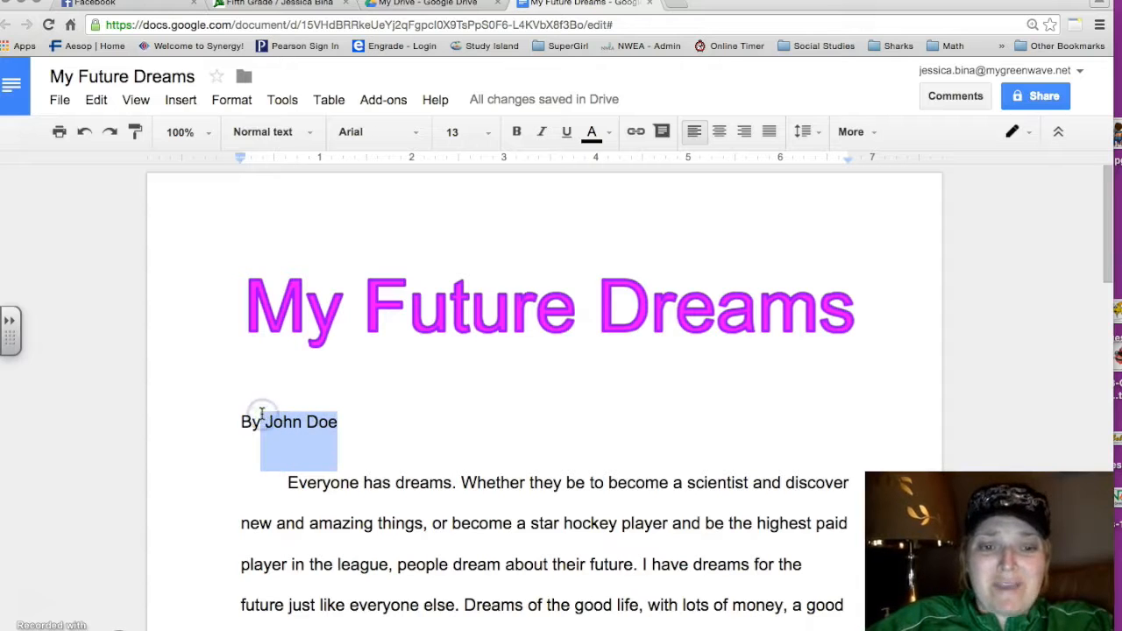
pyautogui.press('BackSpace')
pyautogui.press('BackSpace')
pyautogui.press('BackSpace')
pyautogui.press('BackSpace')
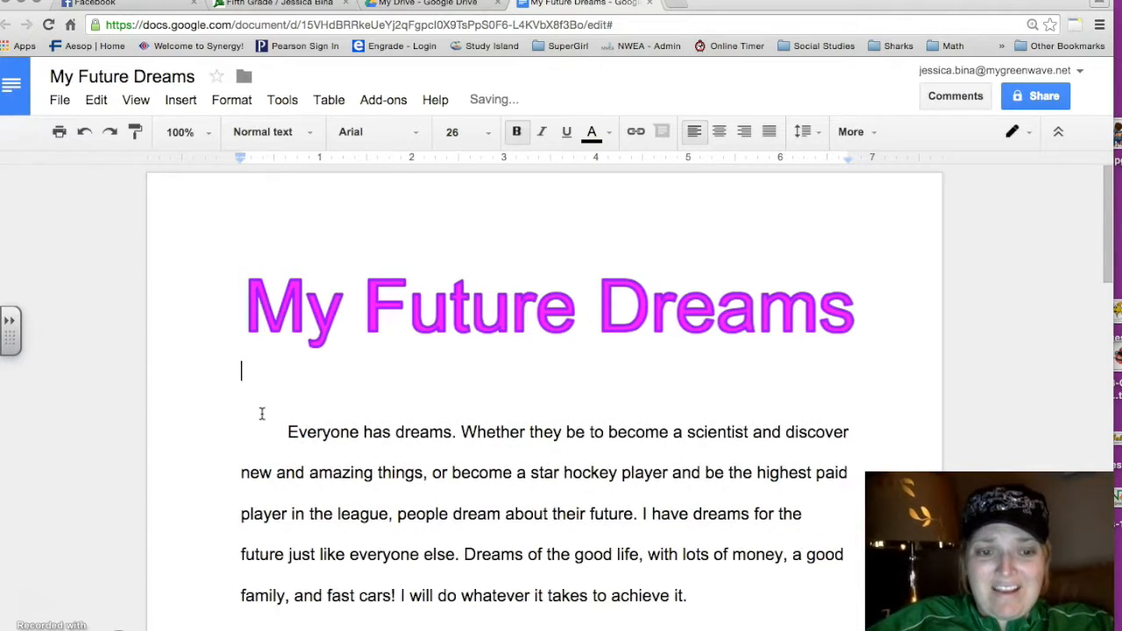
# Step: Start a new drawing below the title with word art reading "By" followed by the author's full name
pyautogui.click(181, 100)
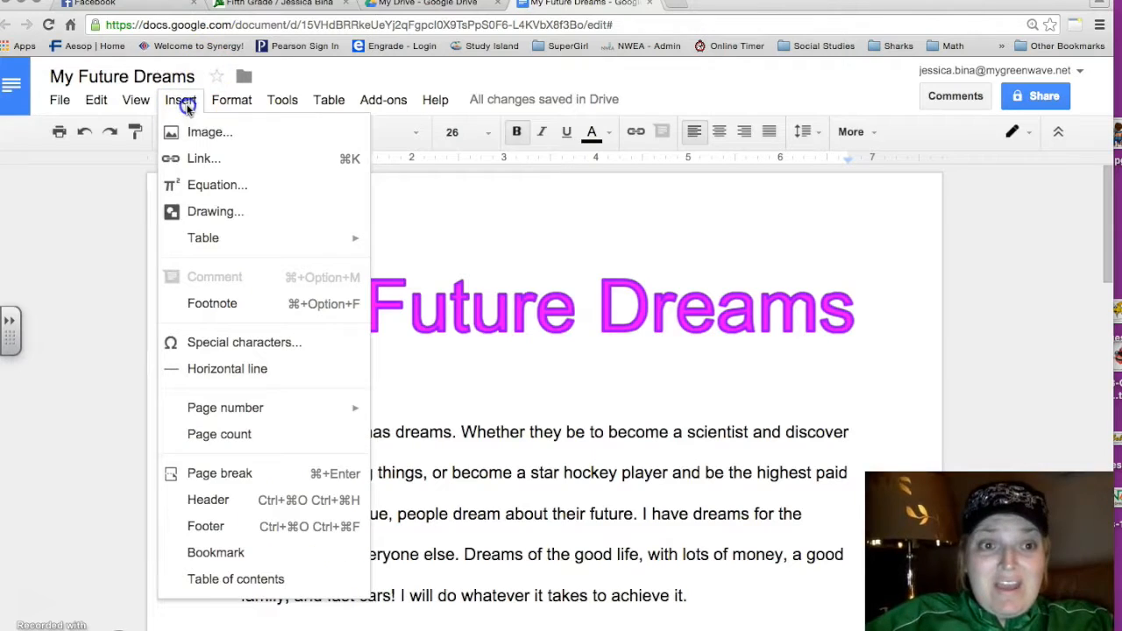
pyautogui.click(210, 213)
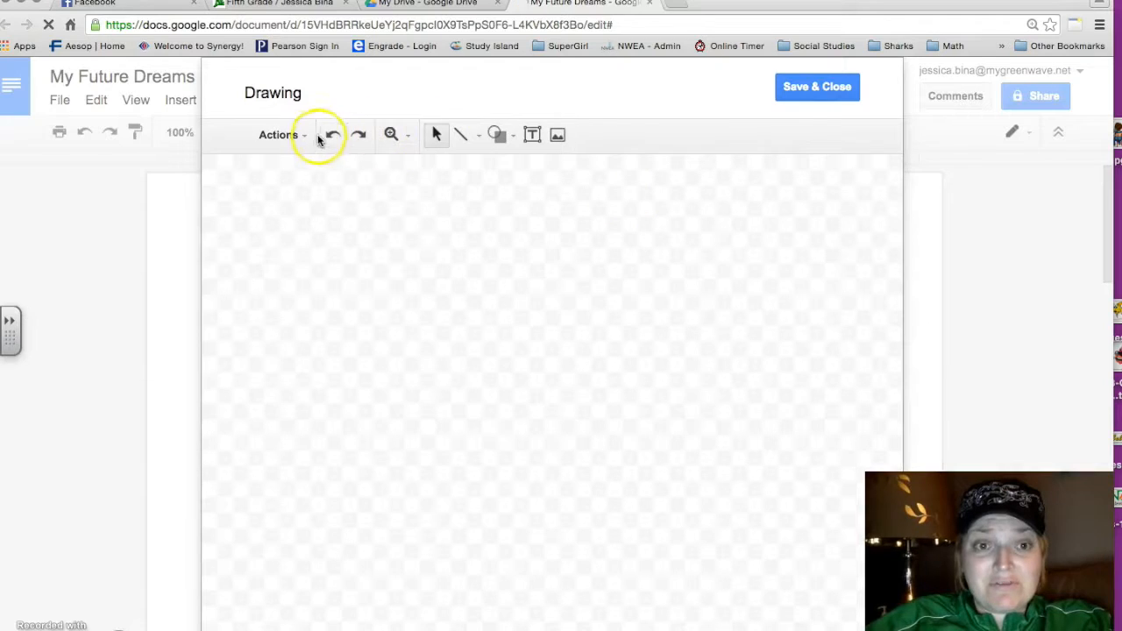
pyautogui.click(301, 137)
pyautogui.click(322, 250)
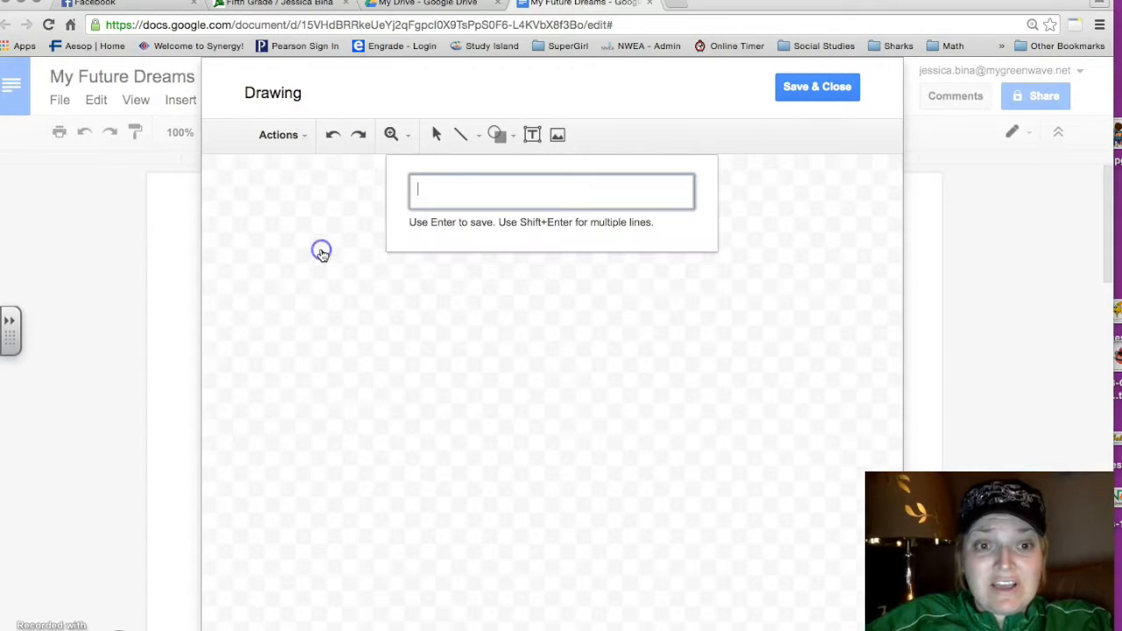
pyautogui.write('By Jane Doe')
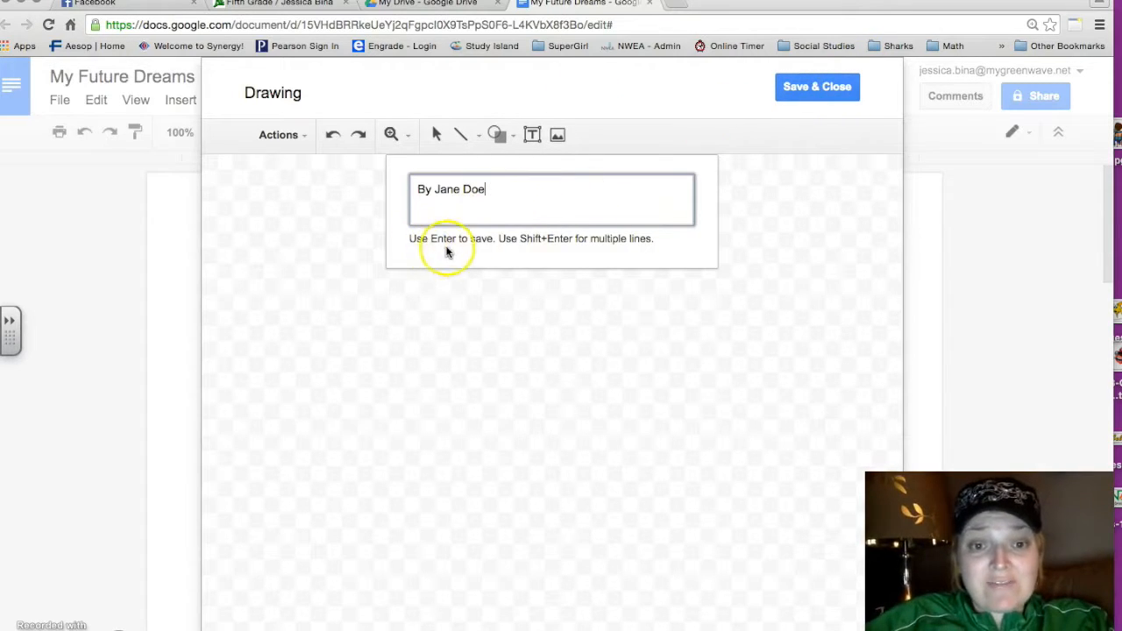
pyautogui.press('Return')
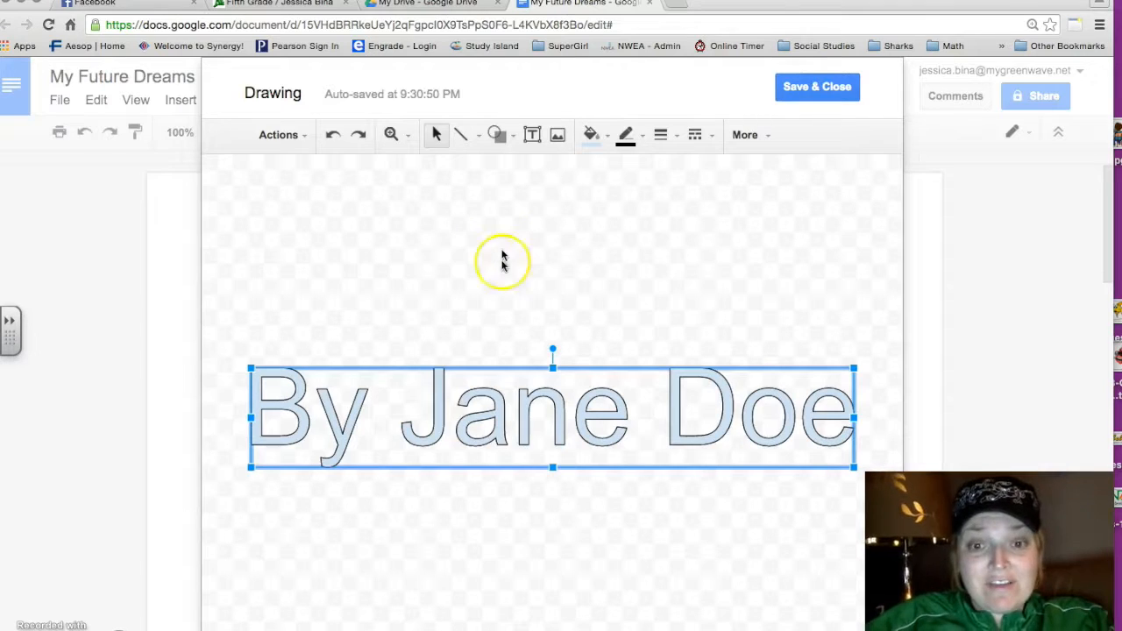
# Step: Move the byline word art to the upper-left corner of the drawing canvas and shrink it to about half its original width
pyautogui.moveTo(501, 430); pyautogui.dragTo(487, 249)
pyautogui.moveTo(839, 288); pyautogui.dragTo(729, 250)
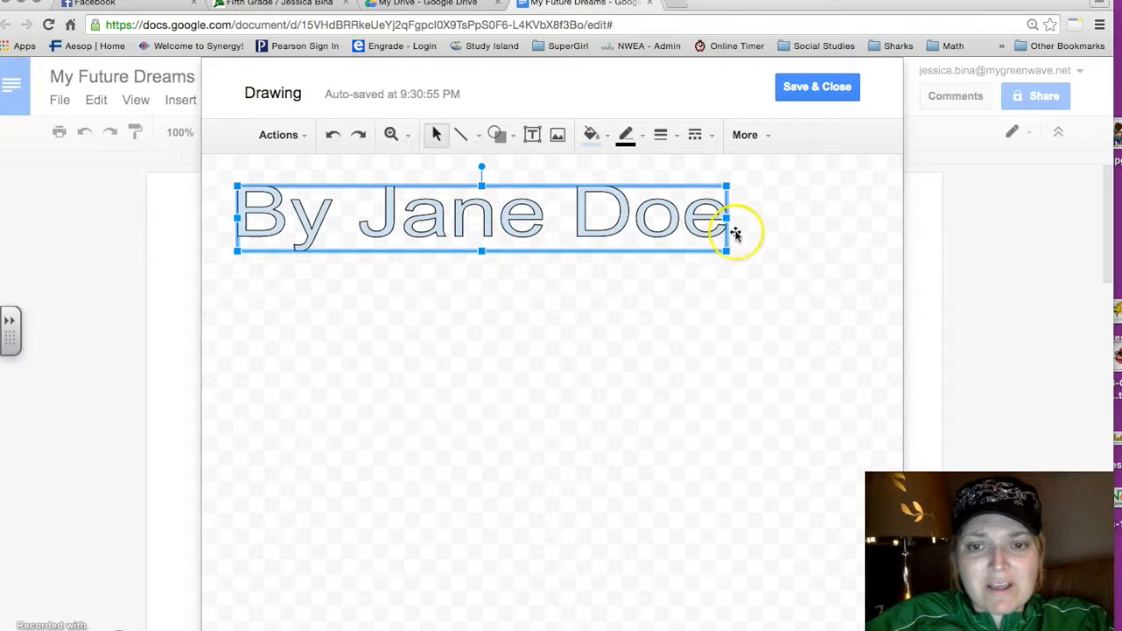
pyautogui.moveTo(690, 249); pyautogui.dragTo(646, 228)
pyautogui.moveTo(441, 212); pyautogui.dragTo(439, 213)
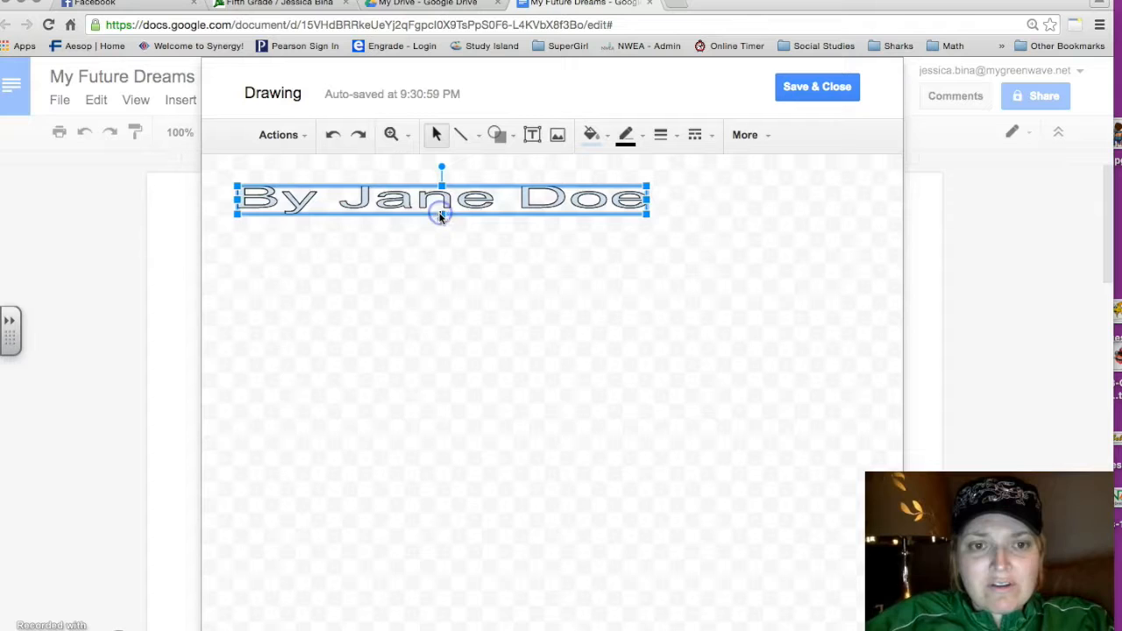
pyautogui.moveTo(443, 214); pyautogui.dragTo(443, 245)
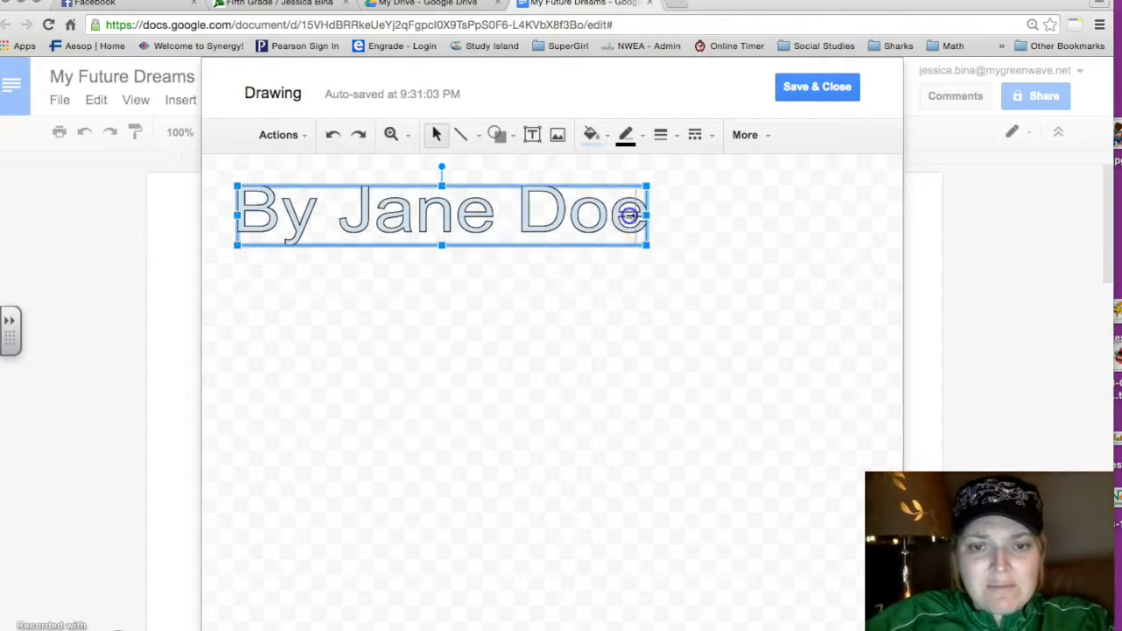
pyautogui.moveTo(583, 217); pyautogui.dragTo(576, 216)
pyautogui.click(412, 251)
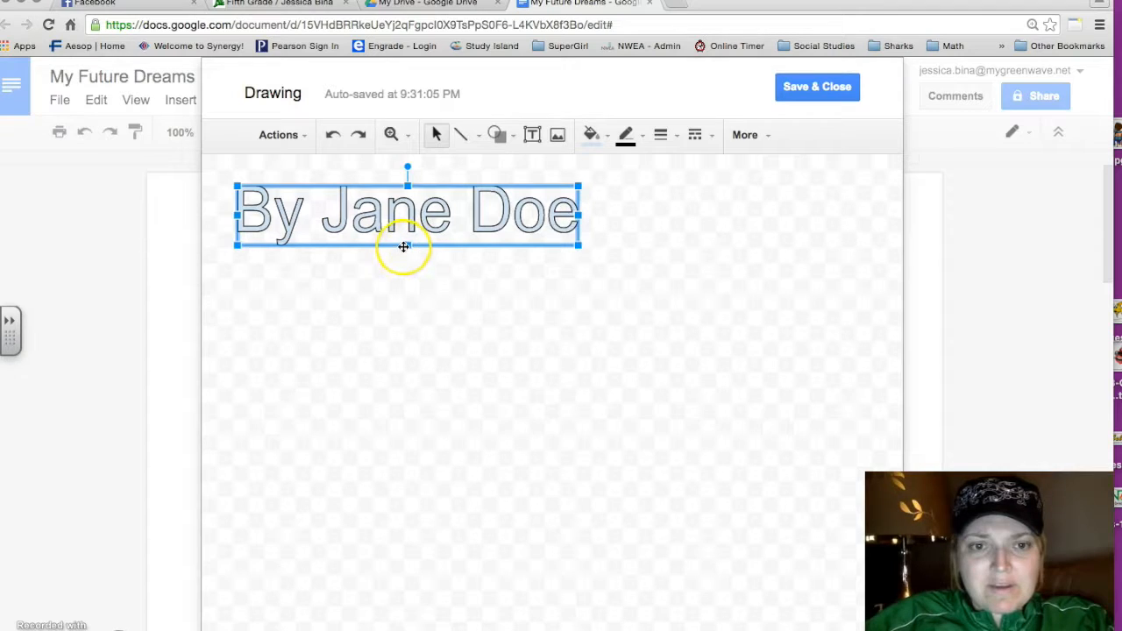
pyautogui.moveTo(408, 241); pyautogui.dragTo(408, 226)
pyautogui.click(566, 200)
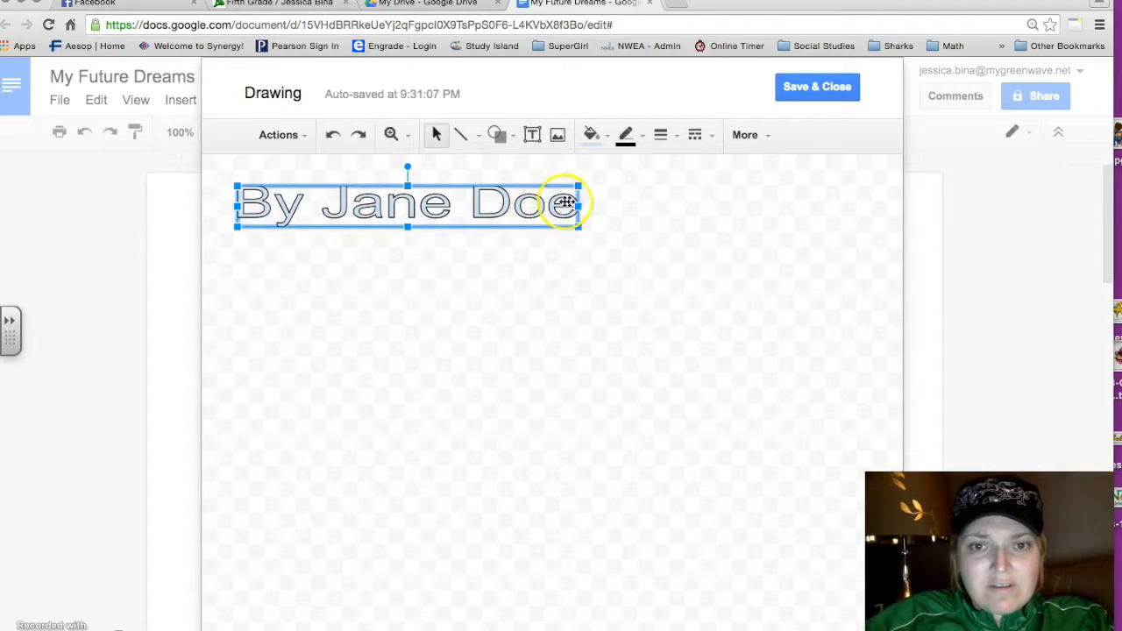
pyautogui.moveTo(561, 204); pyautogui.dragTo(552, 203)
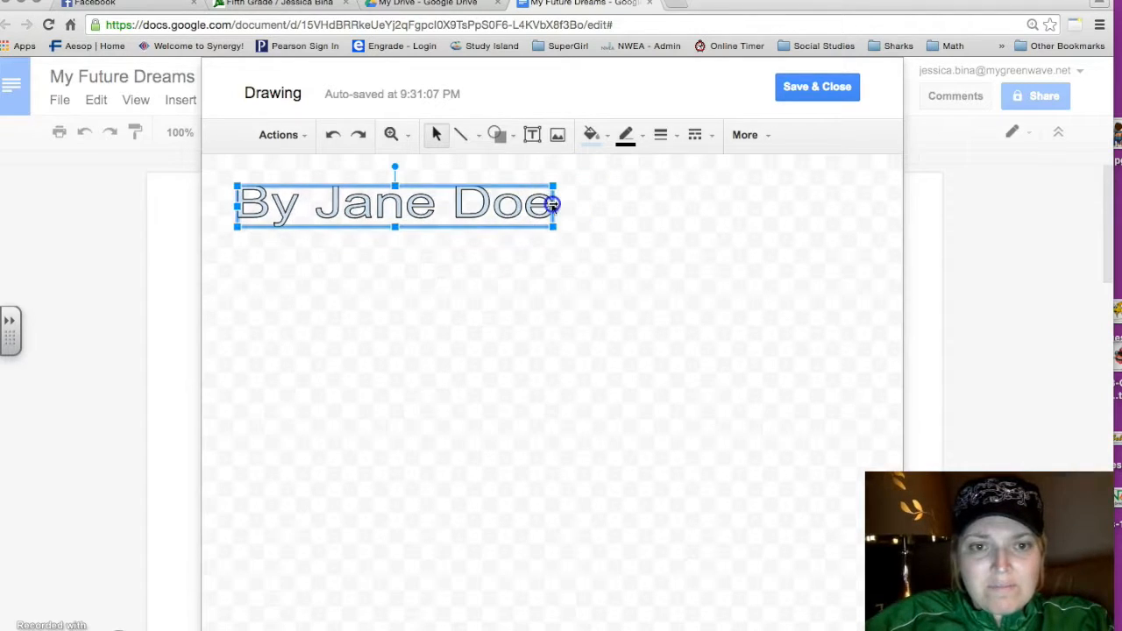
pyautogui.moveTo(394, 213); pyautogui.dragTo(393, 213)
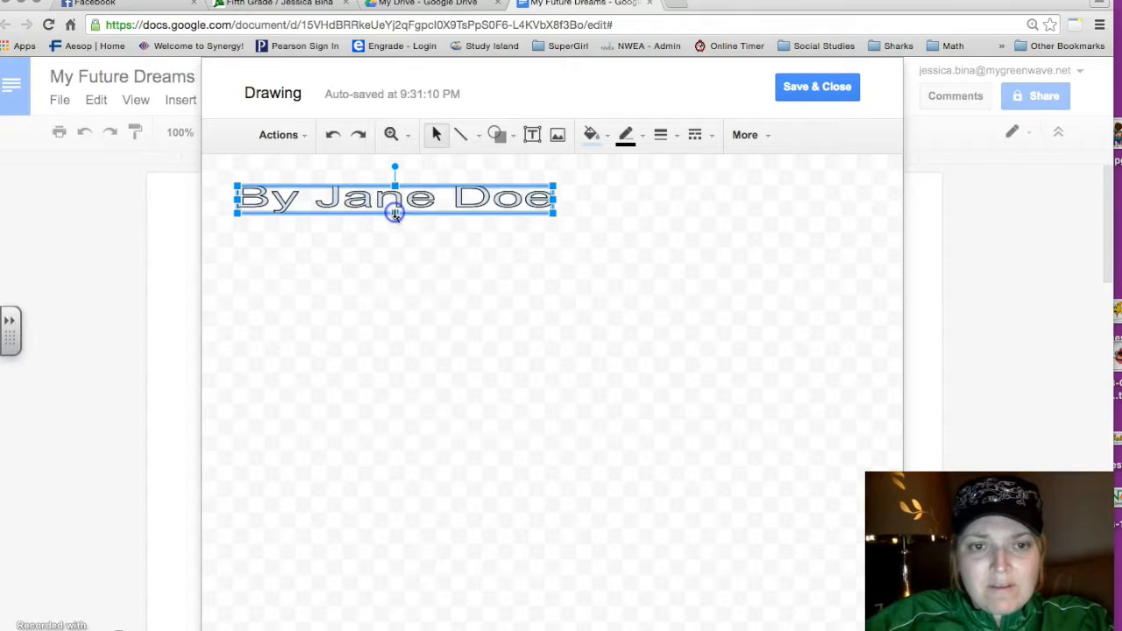
pyautogui.moveTo(554, 214); pyautogui.dragTo(561, 221)
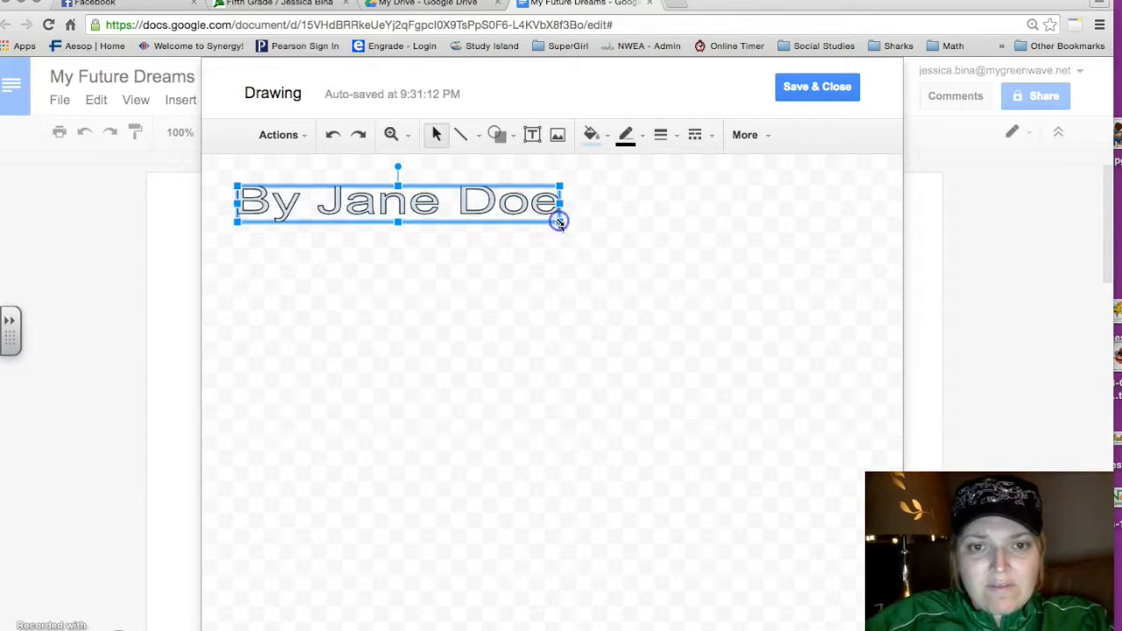
# Step: Fill the byline word art with purple and colour its outline magenta
pyautogui.click(591, 135)
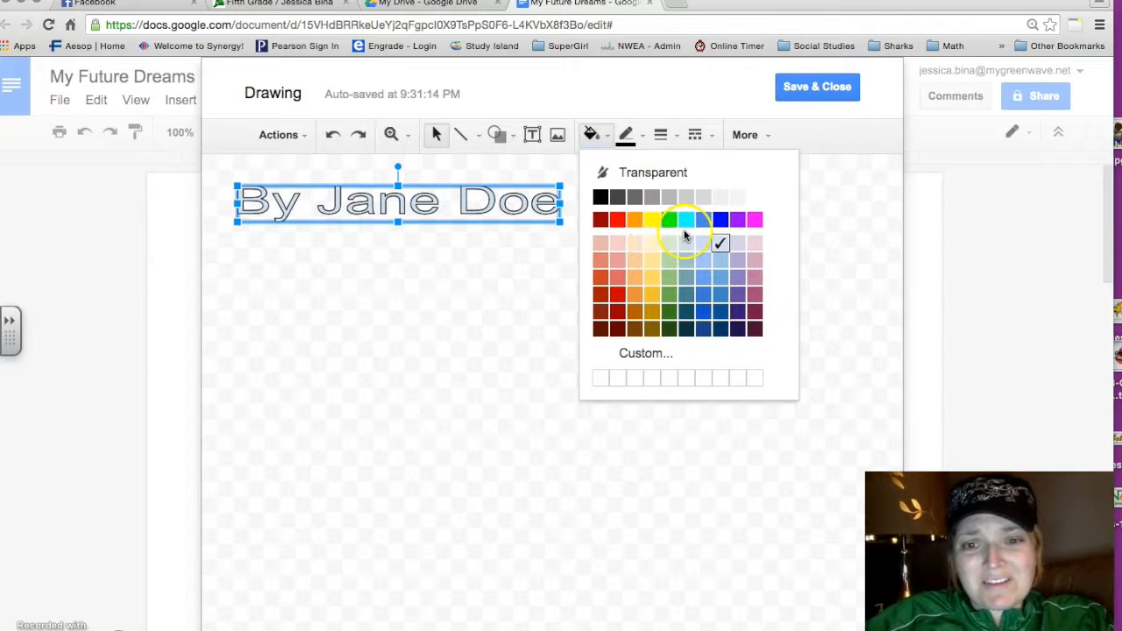
pyautogui.click(737, 220)
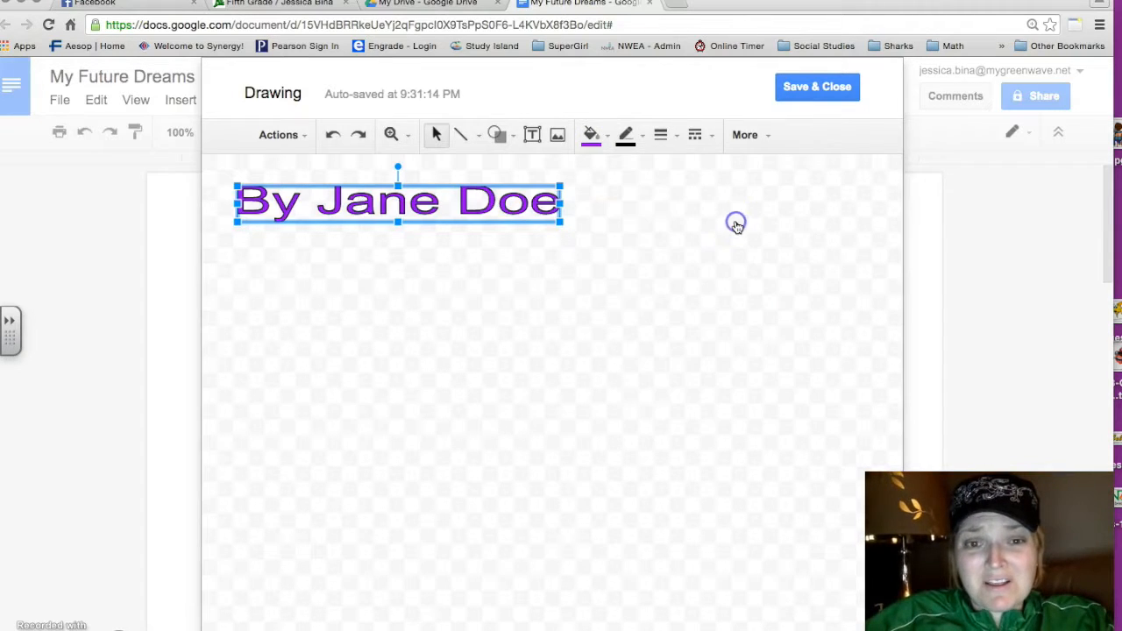
pyautogui.click(636, 138)
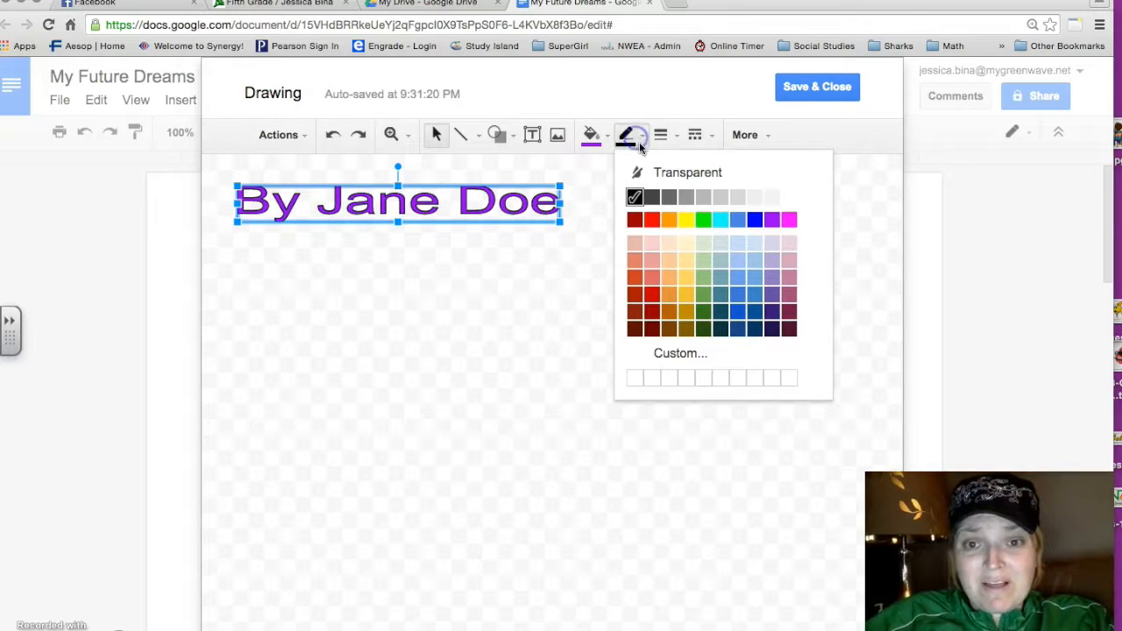
pyautogui.click(787, 220)
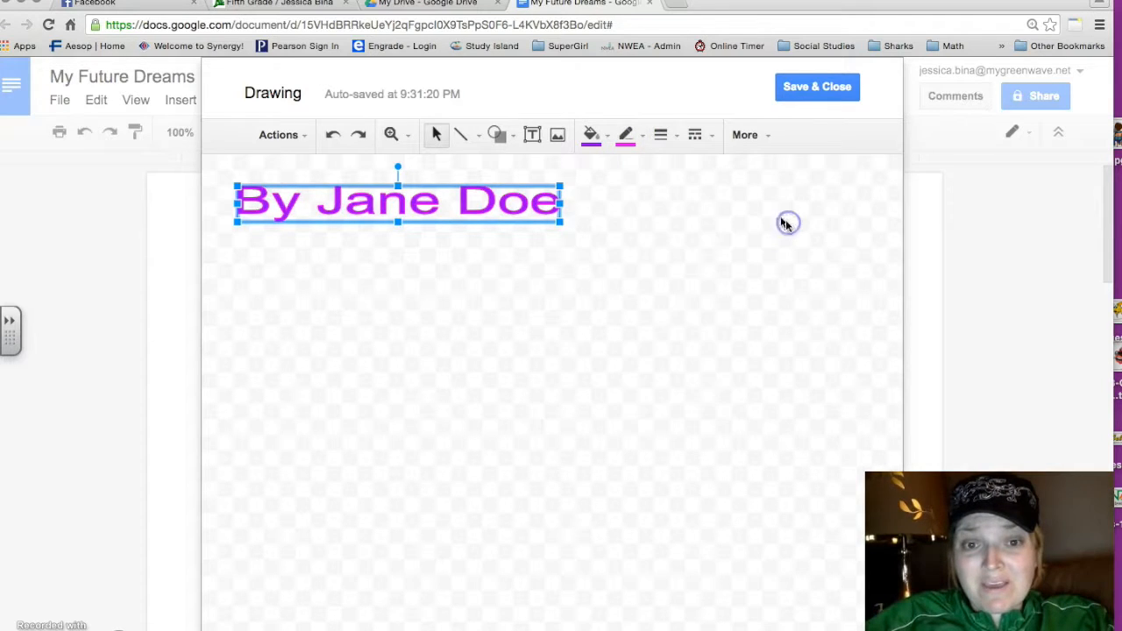
# Step: Make the byline word art's outline slightly thicker and save the drawing into the essay
pyautogui.click(638, 140)
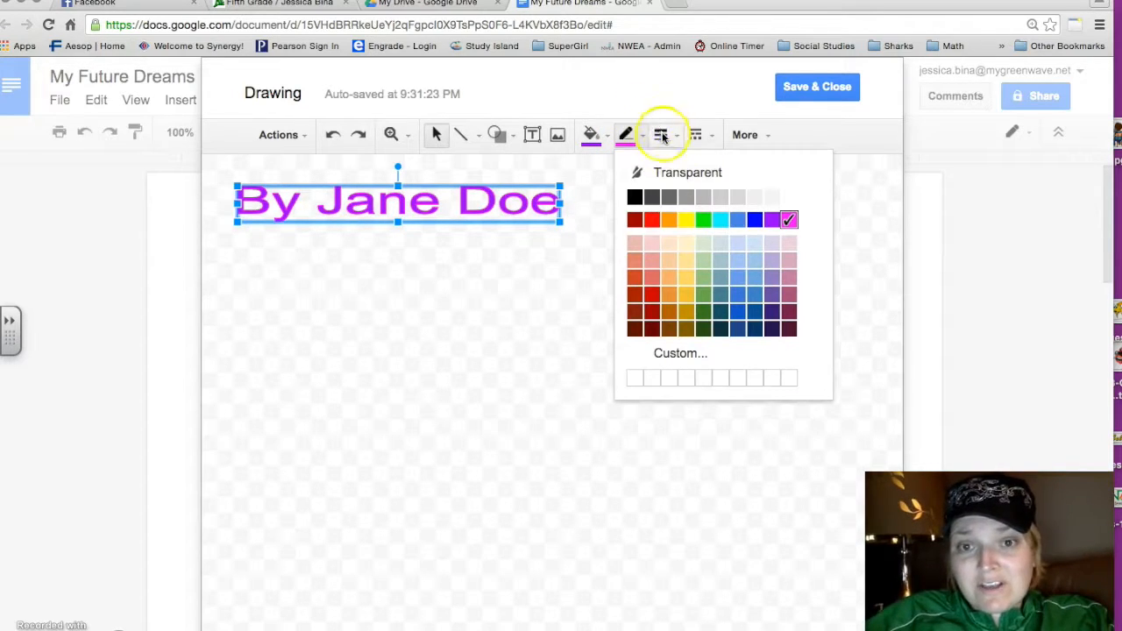
pyautogui.click(663, 137)
pyautogui.click(689, 196)
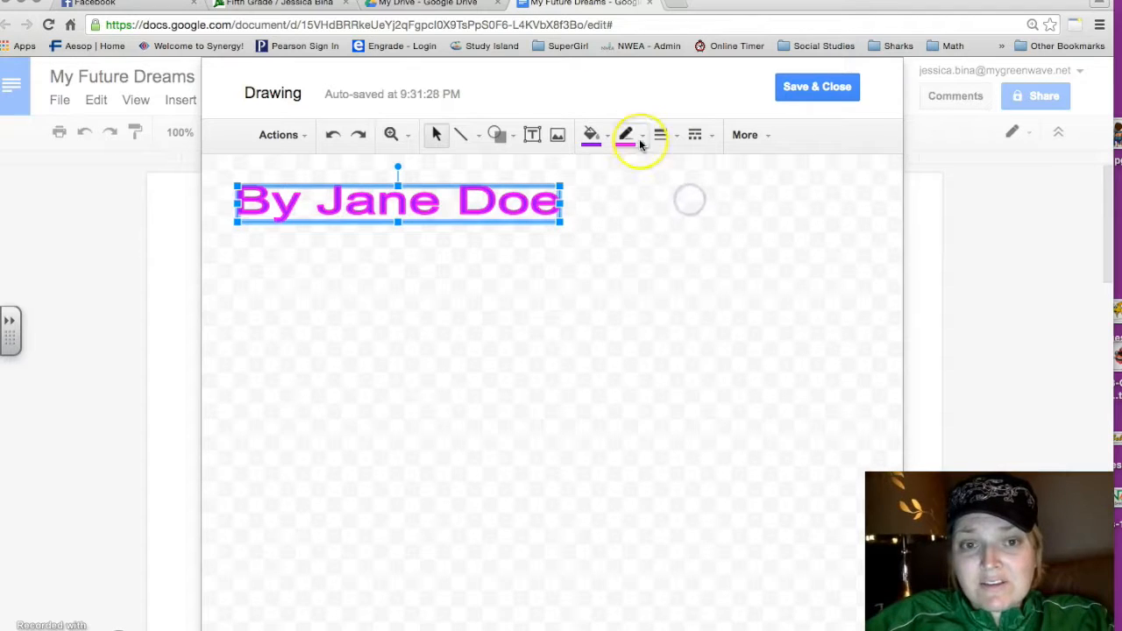
pyautogui.click(641, 136)
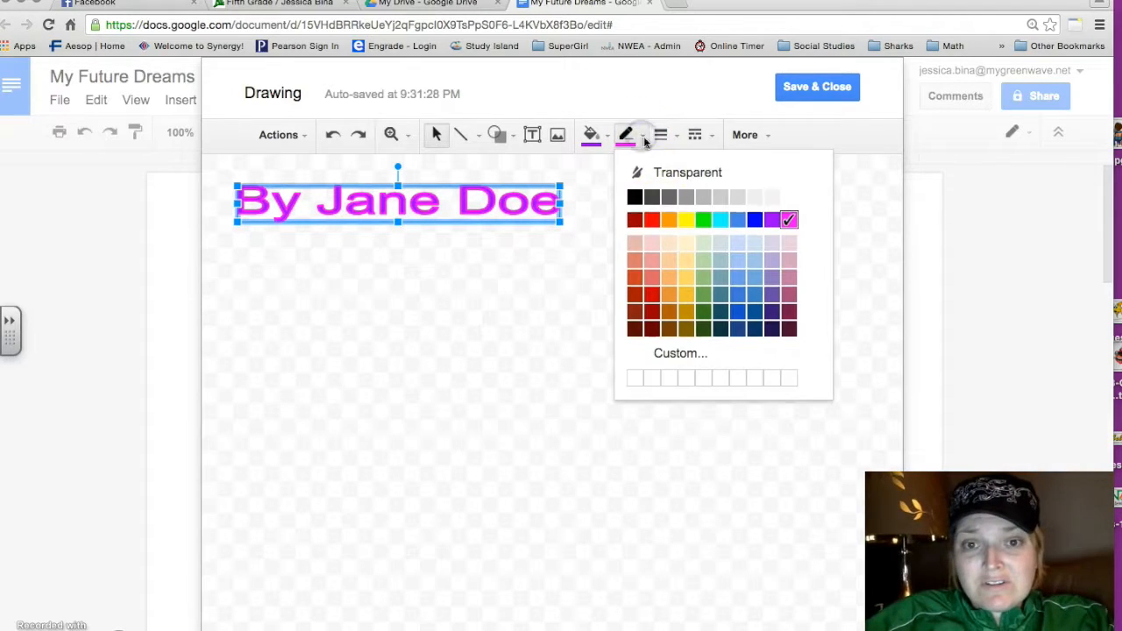
pyautogui.click(663, 137)
pyautogui.click(689, 230)
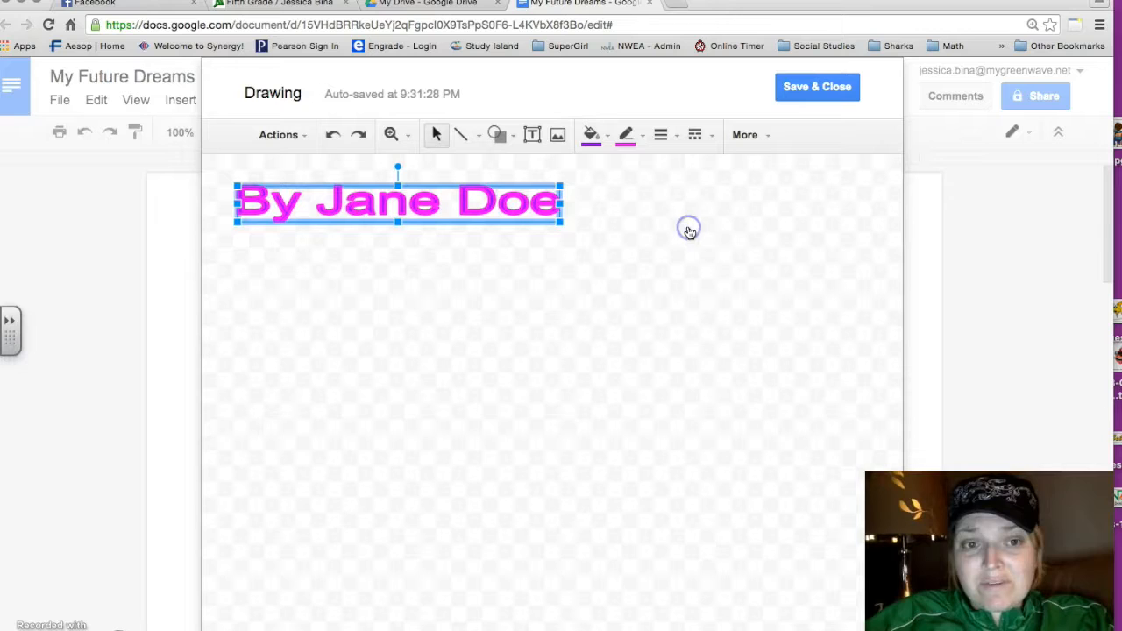
pyautogui.click(643, 134)
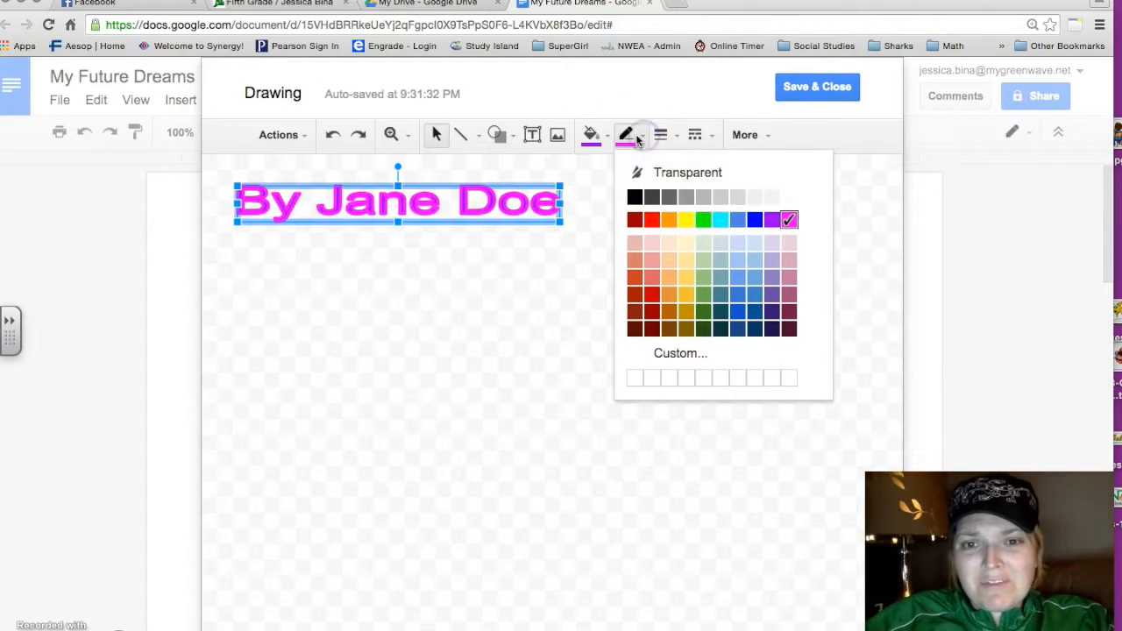
pyautogui.click(663, 135)
pyautogui.click(684, 198)
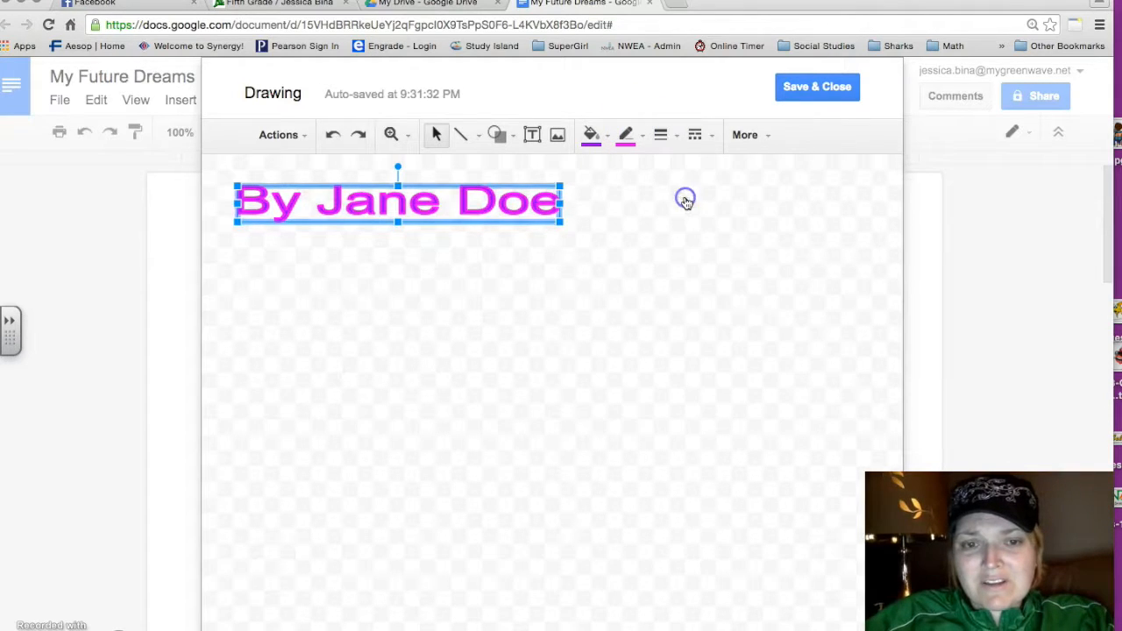
pyautogui.click(811, 92)
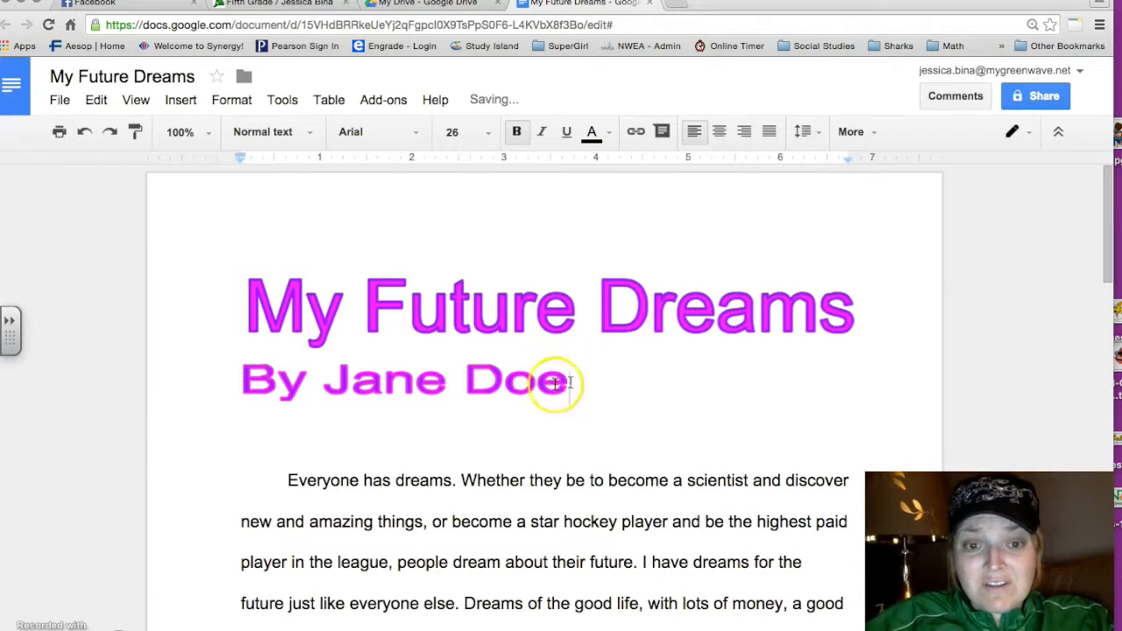
# Step: Set the byline drawing to Break text and centre it beneath the title drawing
pyautogui.click(526, 380)
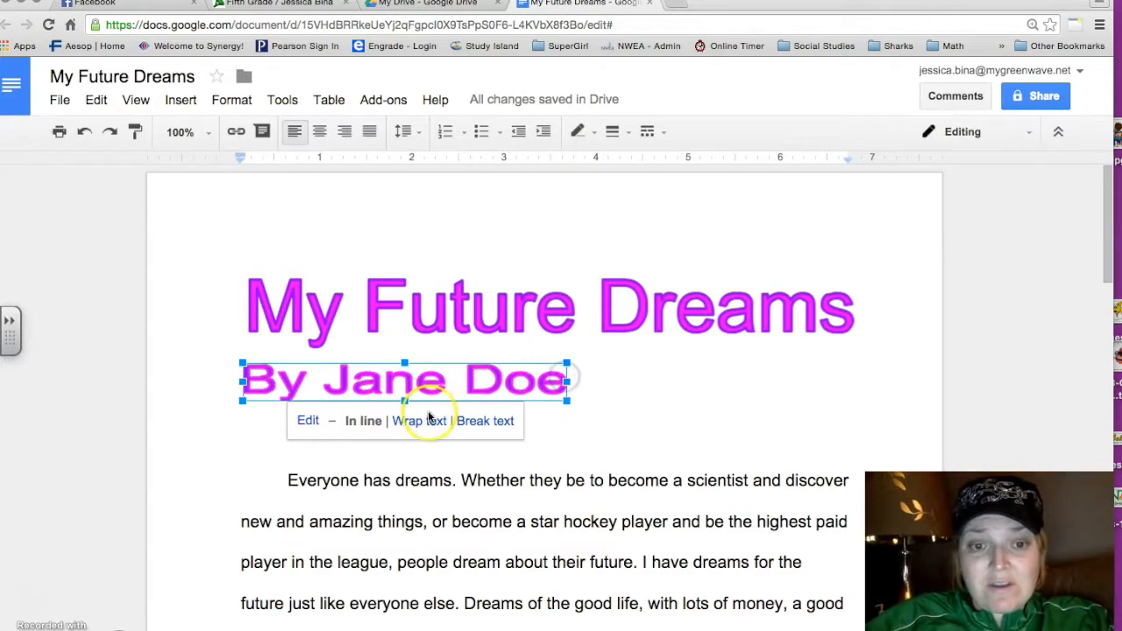
pyautogui.click(473, 420)
pyautogui.moveTo(413, 376); pyautogui.dragTo(527, 377)
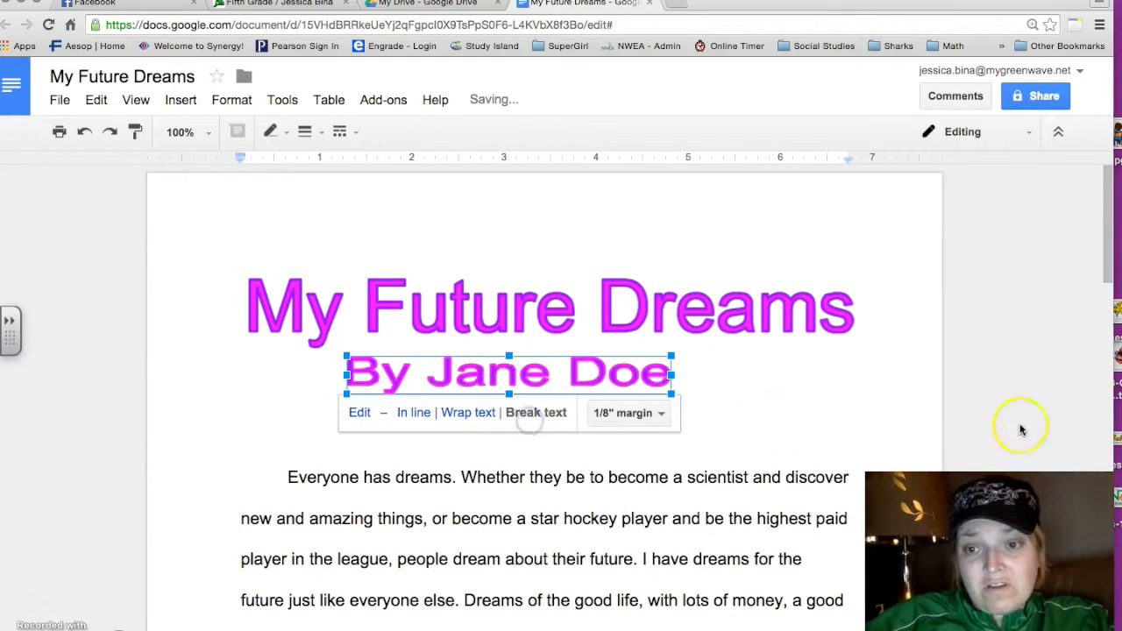
pyautogui.click(867, 401)
# Step: Colour the text of the opening paragraph, starting with "Everyone has dreams", purple
pyautogui.moveTo(1106, 258); pyautogui.dragTo(1106, 317)
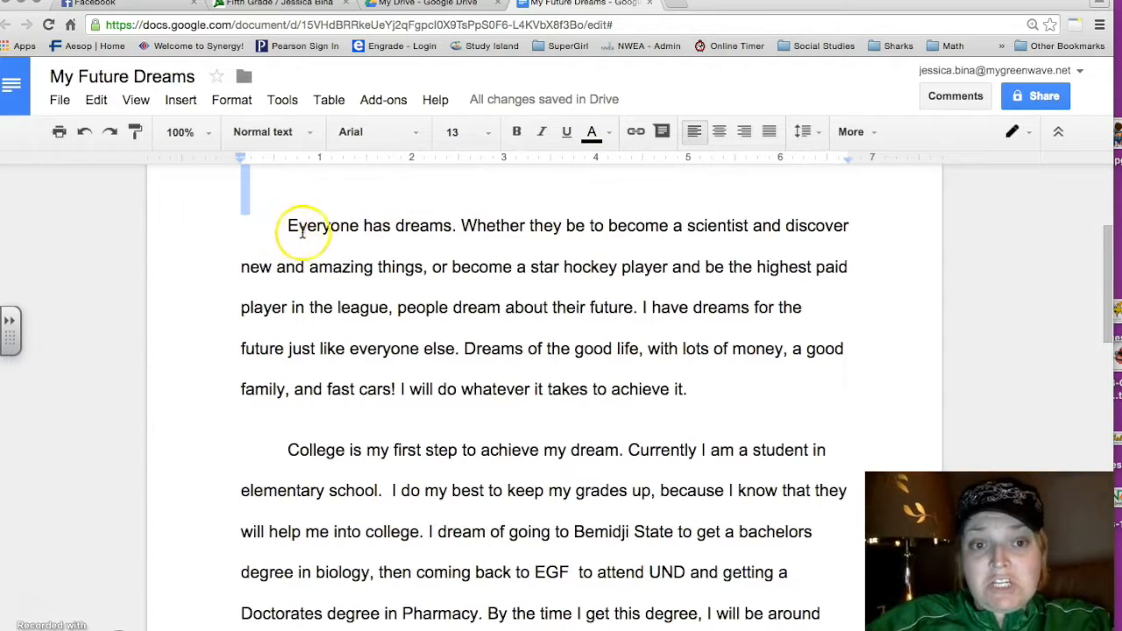
pyautogui.click(295, 231)
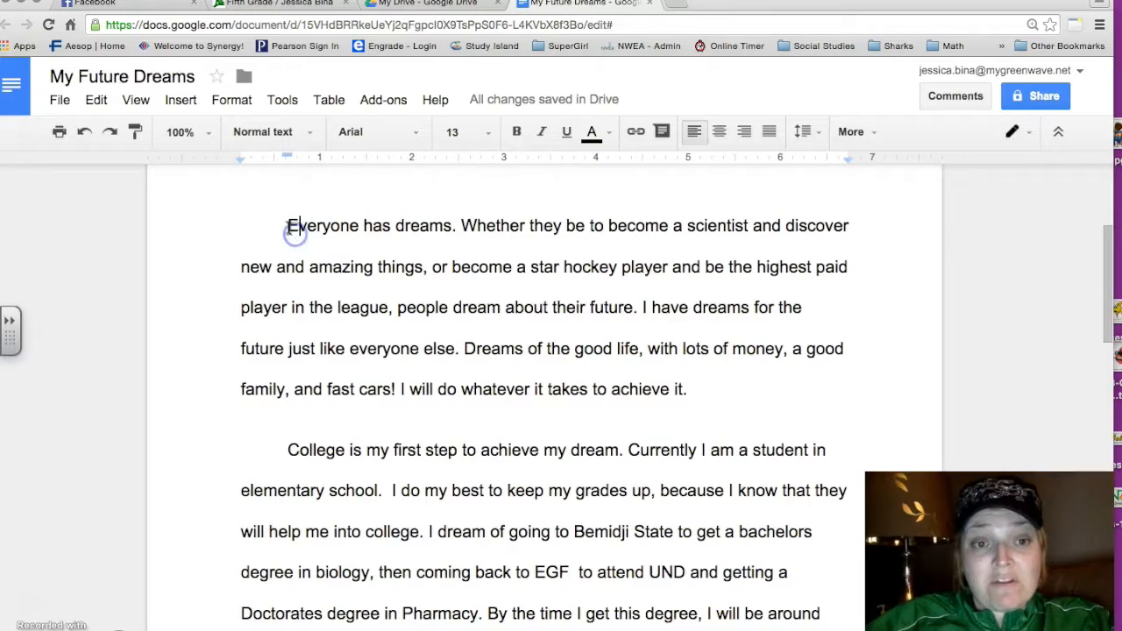
pyautogui.moveTo(284, 225); pyautogui.dragTo(714, 393)
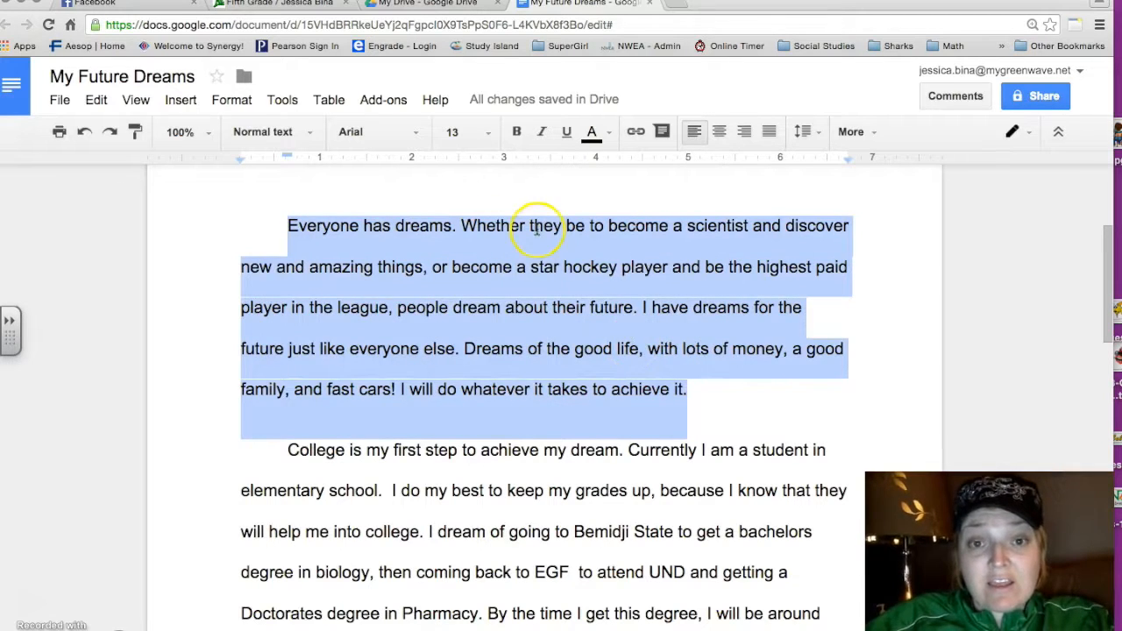
pyautogui.click(599, 136)
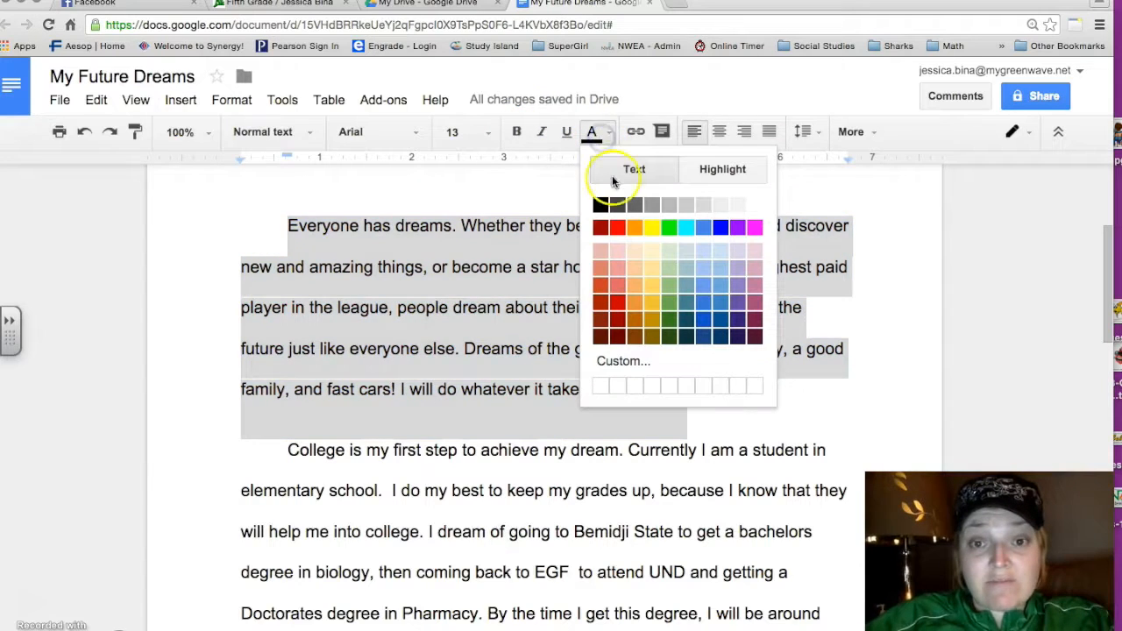
pyautogui.click(740, 228)
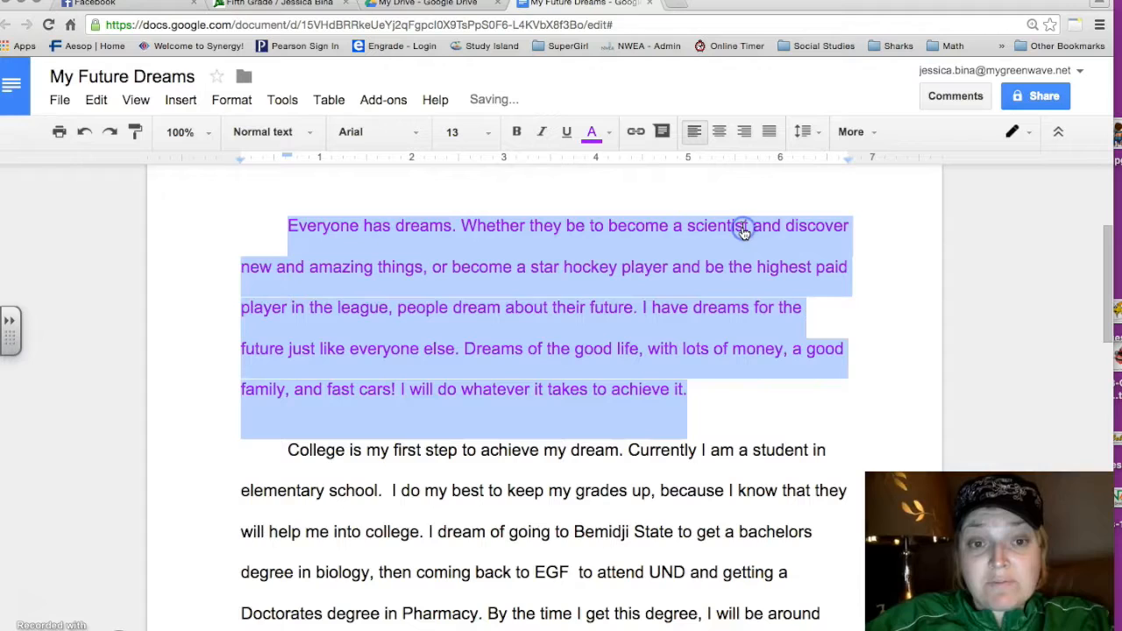
# Step: Try yellow text on the opening paragraph and return it to purple
pyautogui.click(608, 139)
pyautogui.click(656, 228)
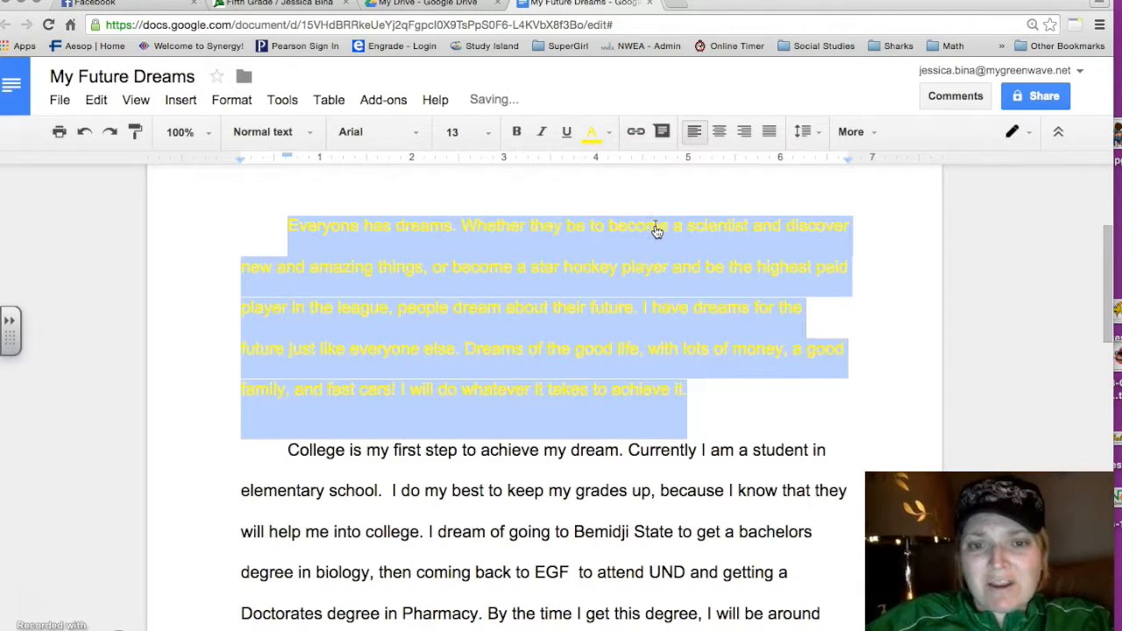
pyautogui.click(606, 134)
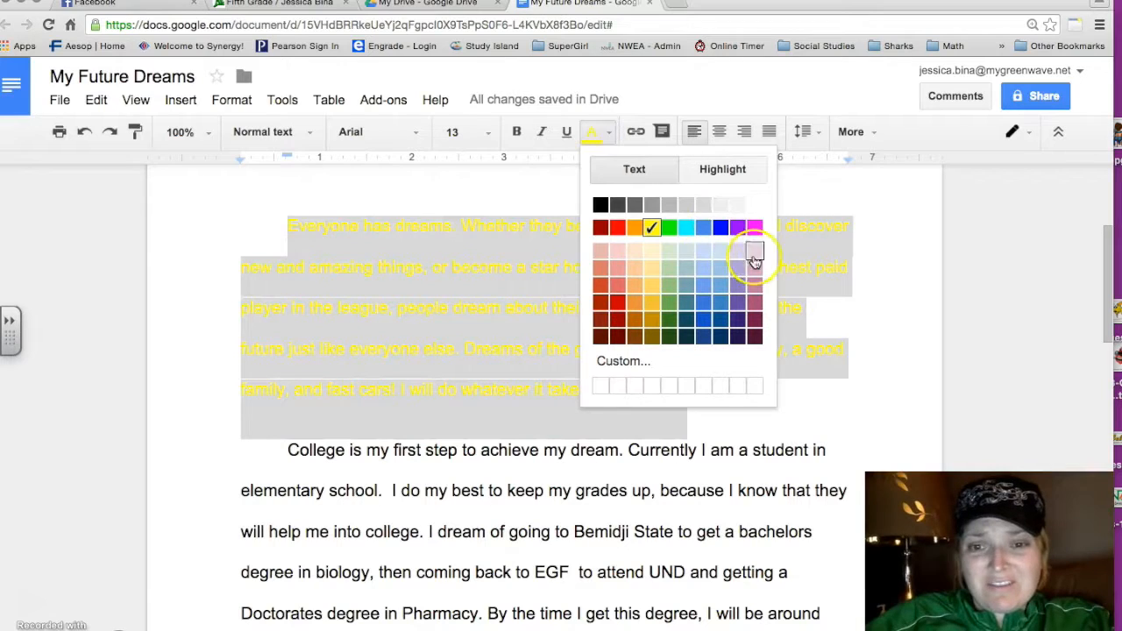
pyautogui.click(741, 229)
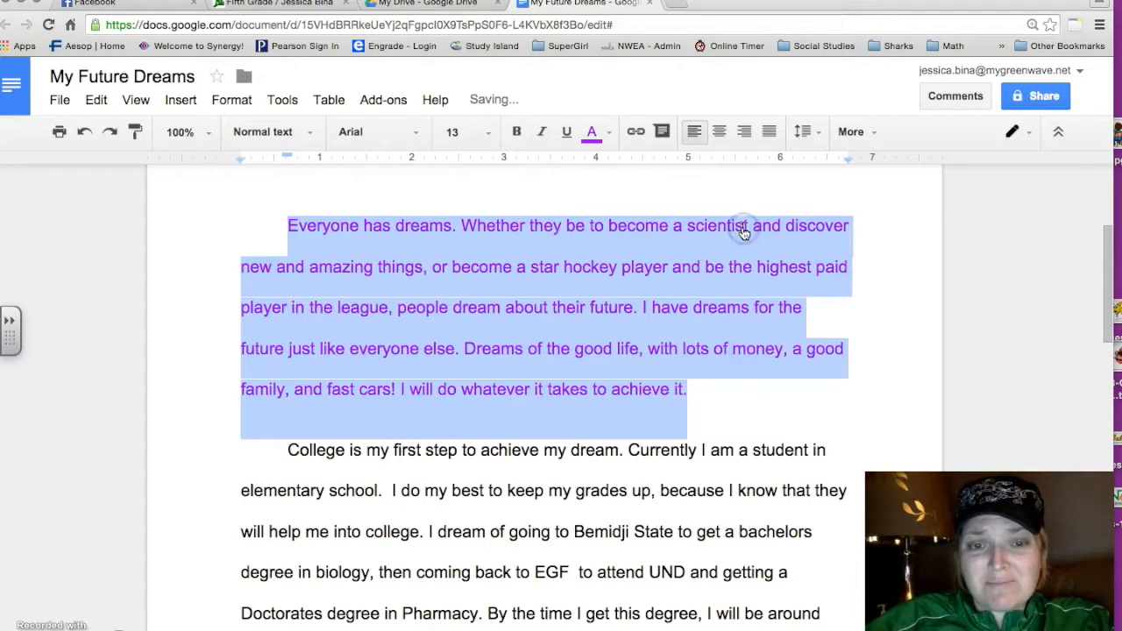
pyautogui.click(736, 388)
# Step: Colour the text of the second paragraph, starting with "College is my first step", blue
pyautogui.moveTo(1102, 281); pyautogui.dragTo(1106, 312)
pyautogui.moveTo(287, 330); pyautogui.dragTo(540, 531)
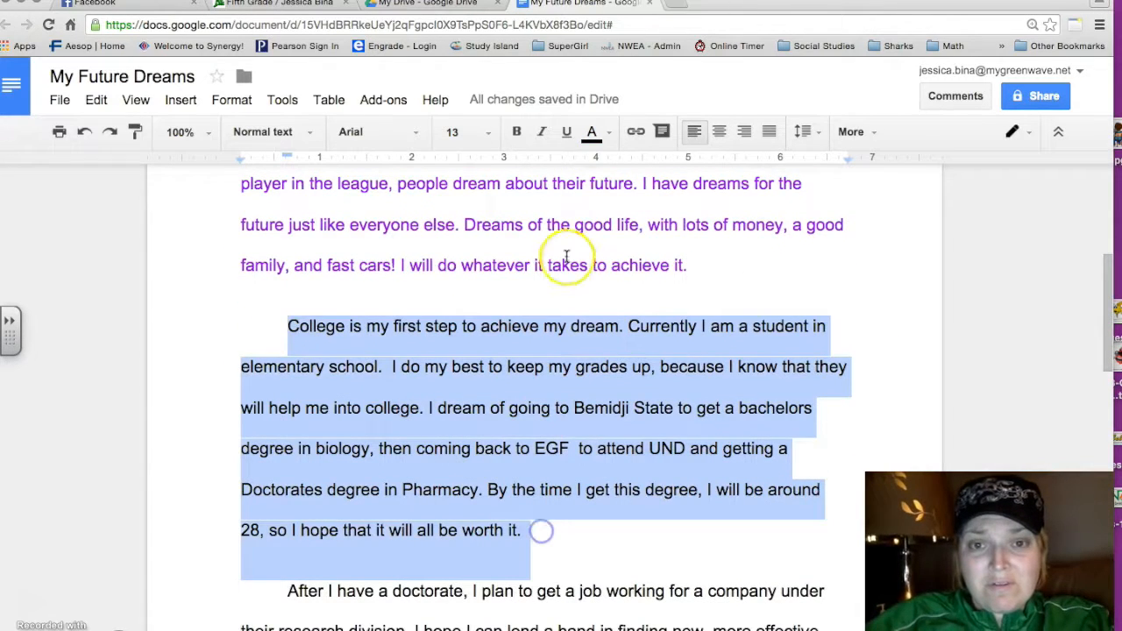
pyautogui.click(610, 136)
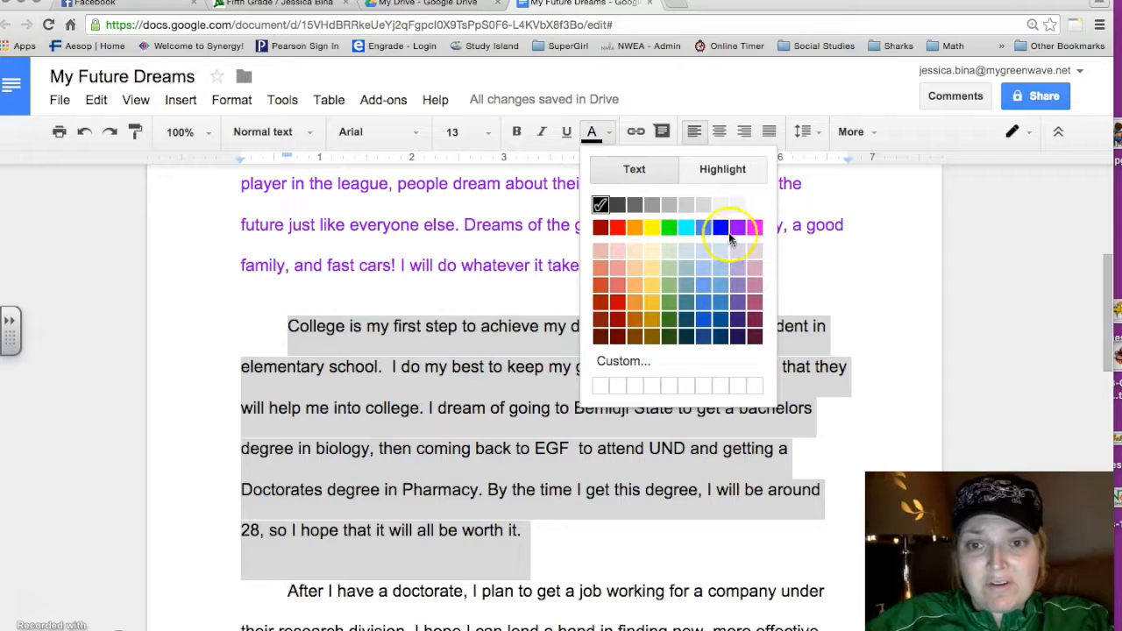
pyautogui.click(721, 229)
pyautogui.click(626, 464)
pyautogui.moveTo(1101, 296); pyautogui.dragTo(1106, 372)
pyautogui.moveTo(285, 303); pyautogui.dragTo(736, 398)
pyautogui.moveTo(774, 581); pyautogui.dragTo(837, 506)
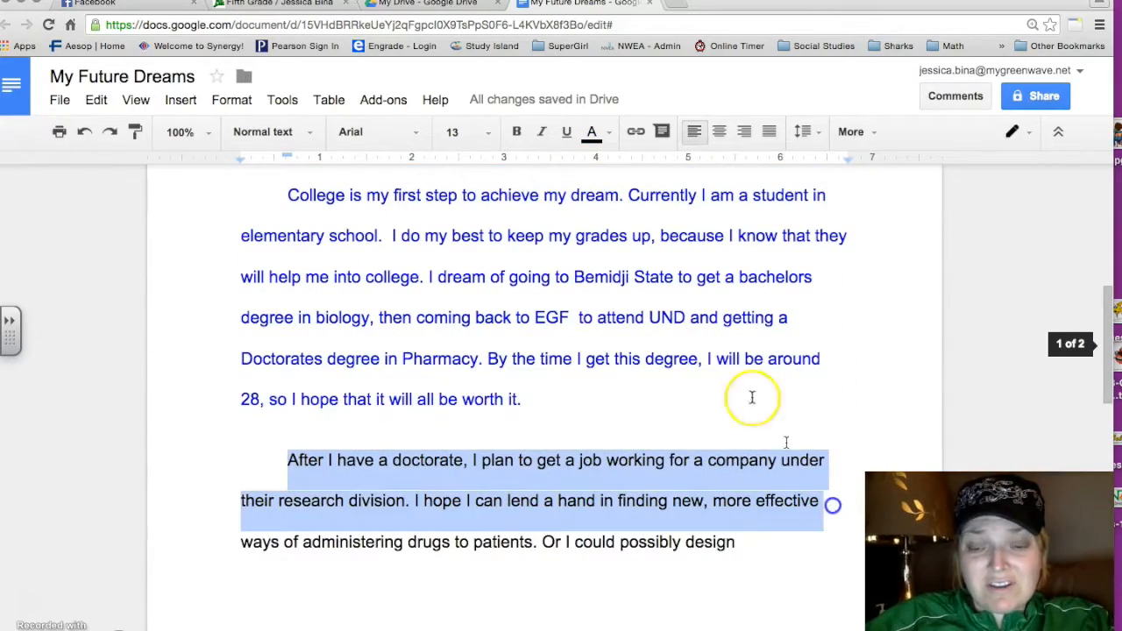
pyautogui.click(710, 336)
# Step: Choose to insert an image from a webcam snapshot and allow docs.google.com to access the camera and microphone
pyautogui.moveTo(1106, 344); pyautogui.dragTo(1034, 259)
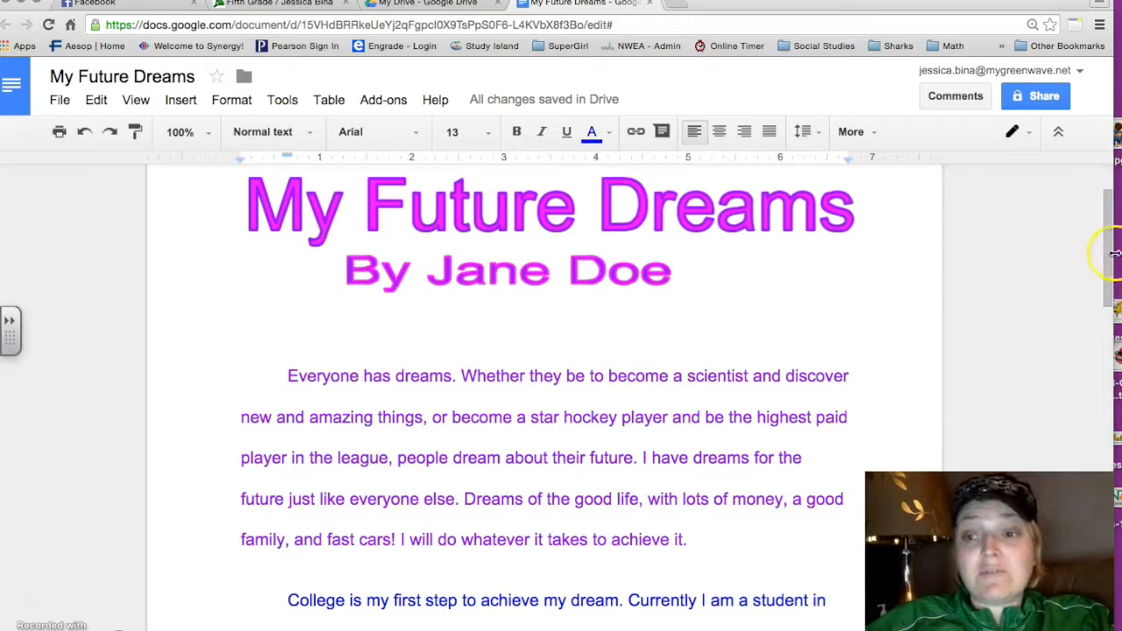
pyautogui.moveTo(1109, 258); pyautogui.dragTo(1109, 253)
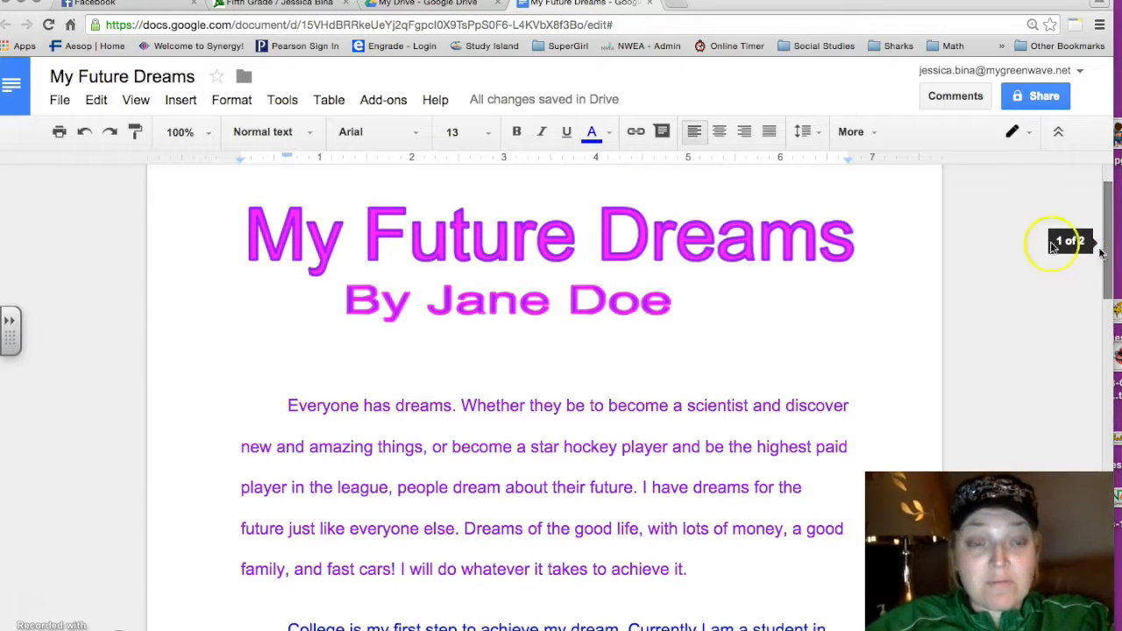
pyautogui.click(181, 103)
pyautogui.click(198, 138)
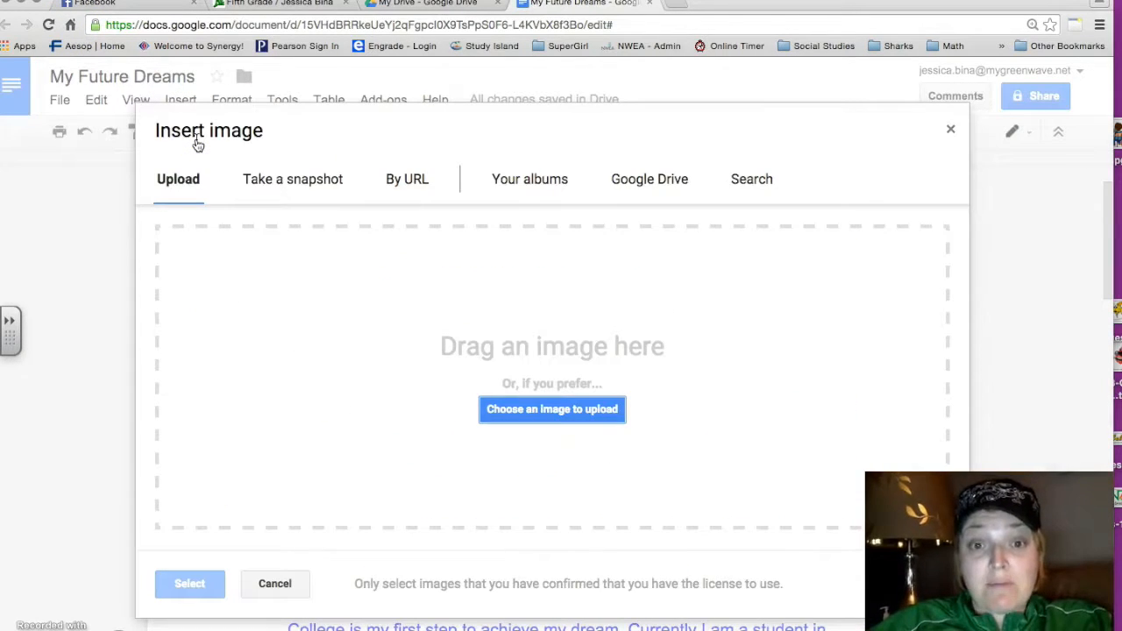
pyautogui.click(482, 186)
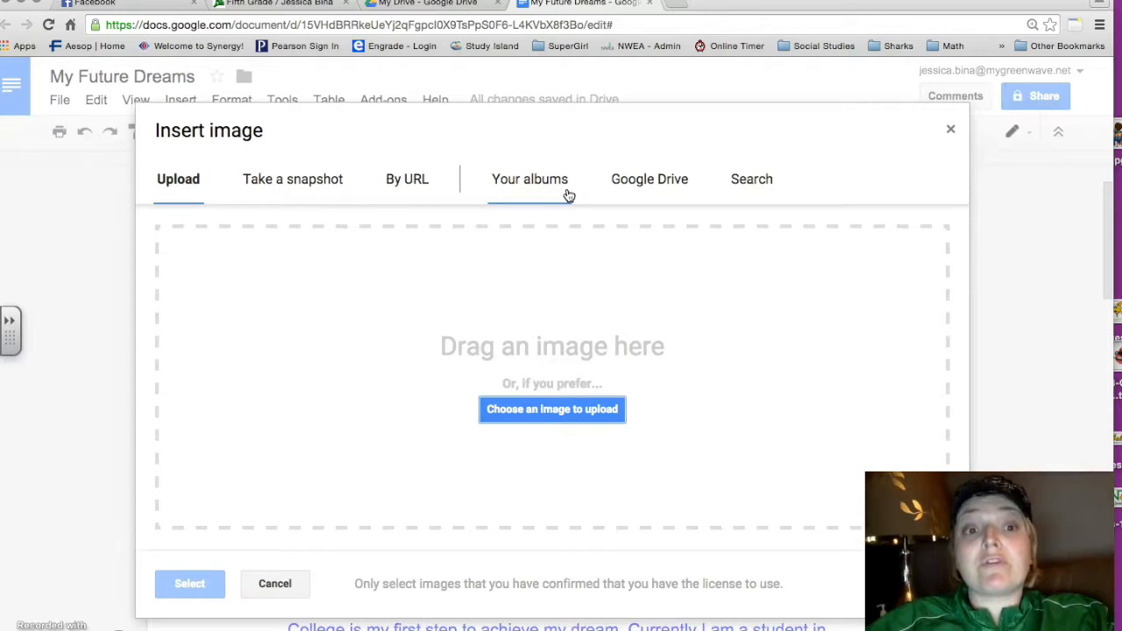
pyautogui.click(292, 192)
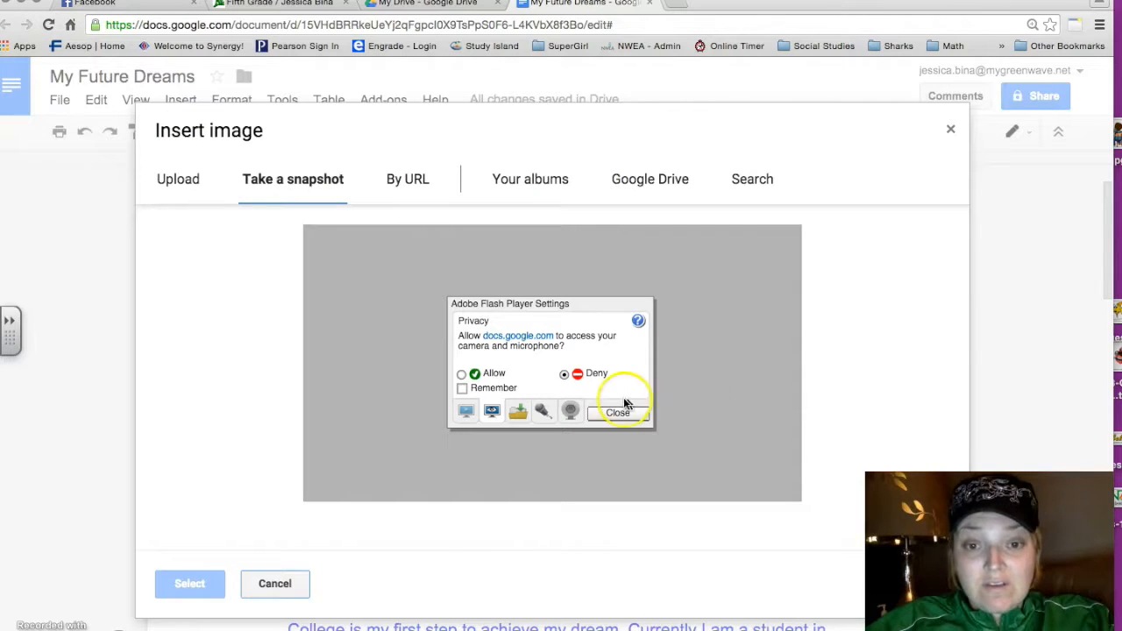
pyautogui.click(458, 376)
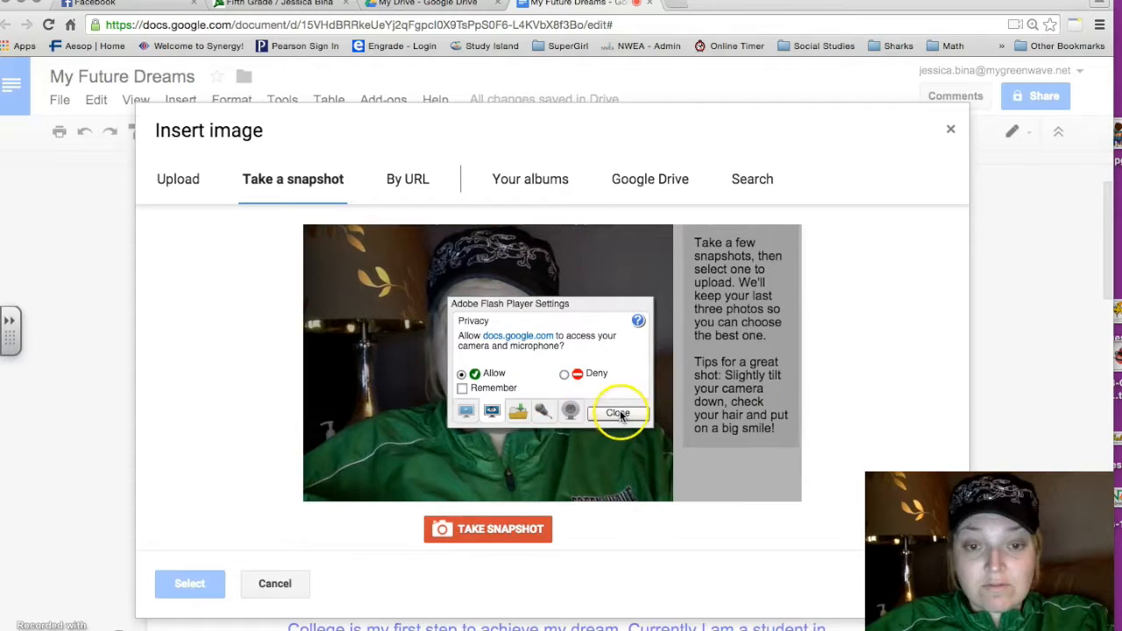
pyautogui.click(618, 414)
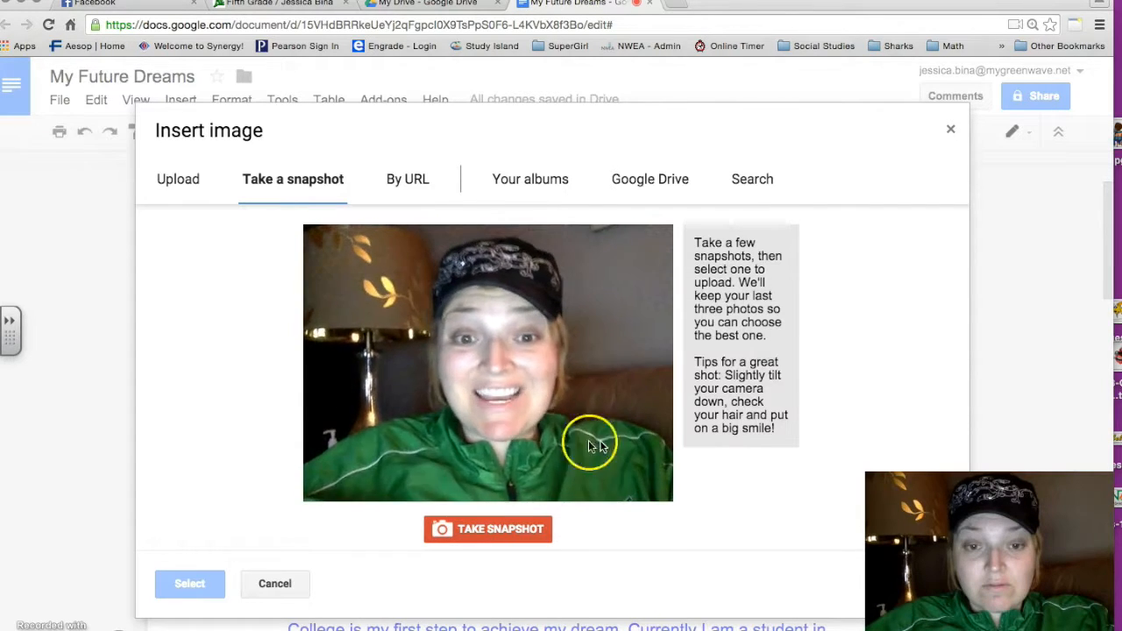
# Step: Take a webcam snapshot and insert it into the essay
pyautogui.click(481, 531)
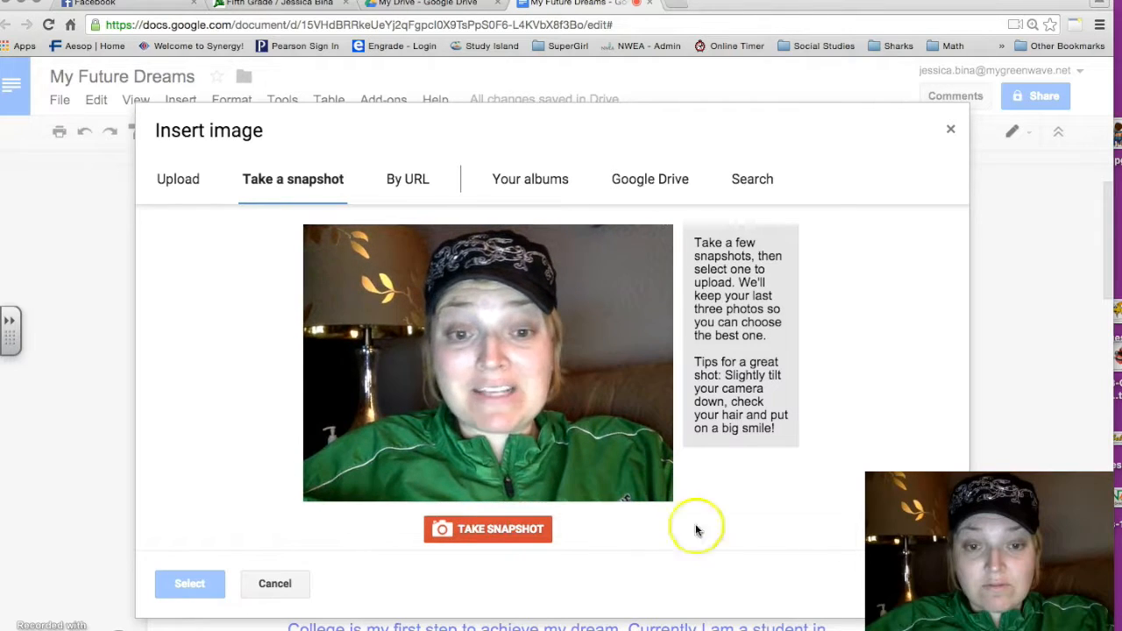
pyautogui.click(504, 532)
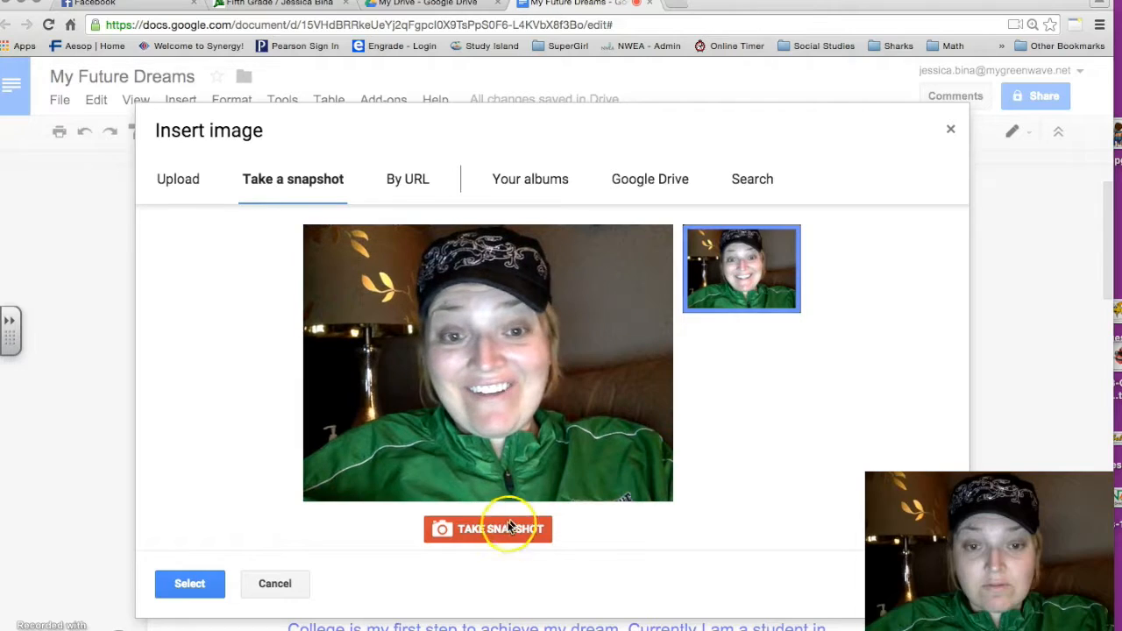
pyautogui.click(196, 587)
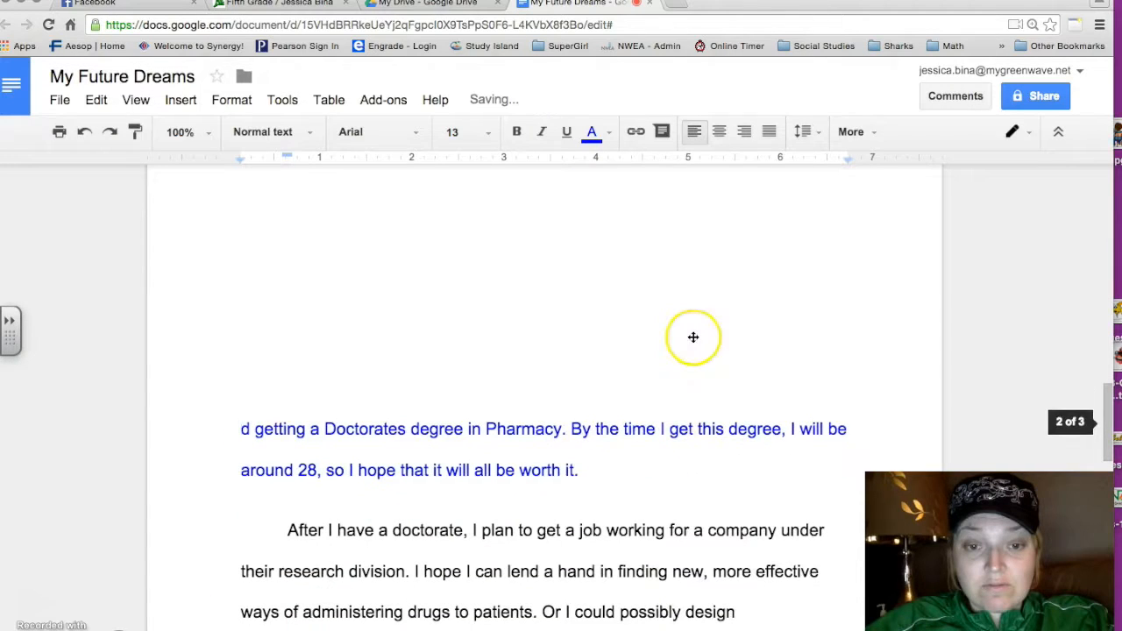
# Step: Try cropping the inserted snapshot closer to the face and restore its full frame
pyautogui.moveTo(1094, 392); pyautogui.dragTo(1096, 368)
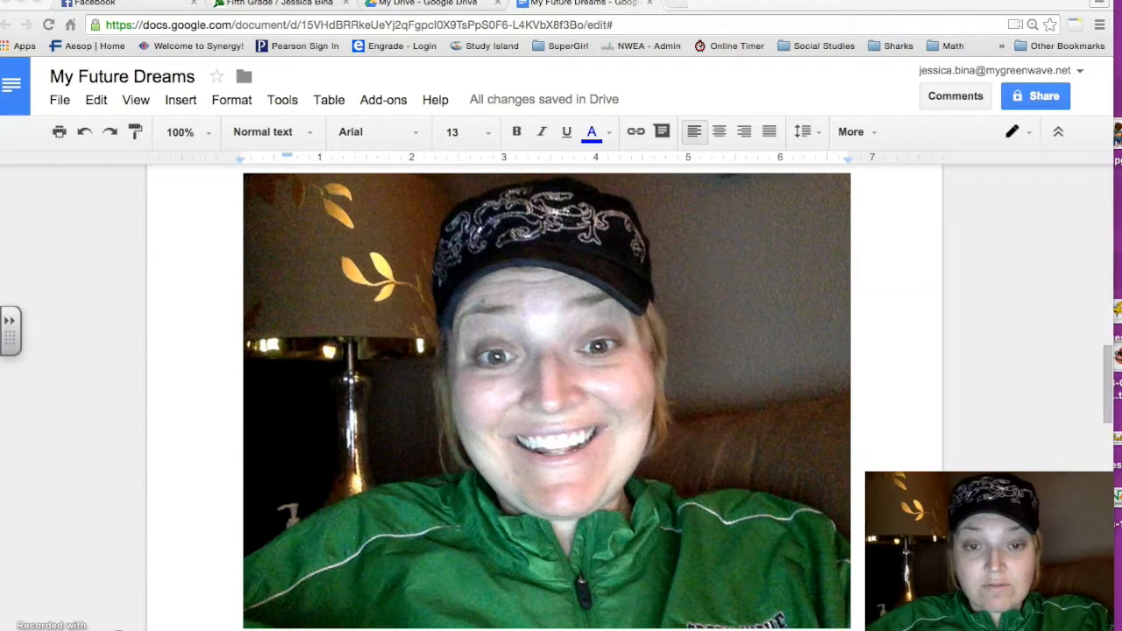
pyautogui.doubleClick(676, 551)
pyautogui.moveTo(743, 586); pyautogui.dragTo(748, 588)
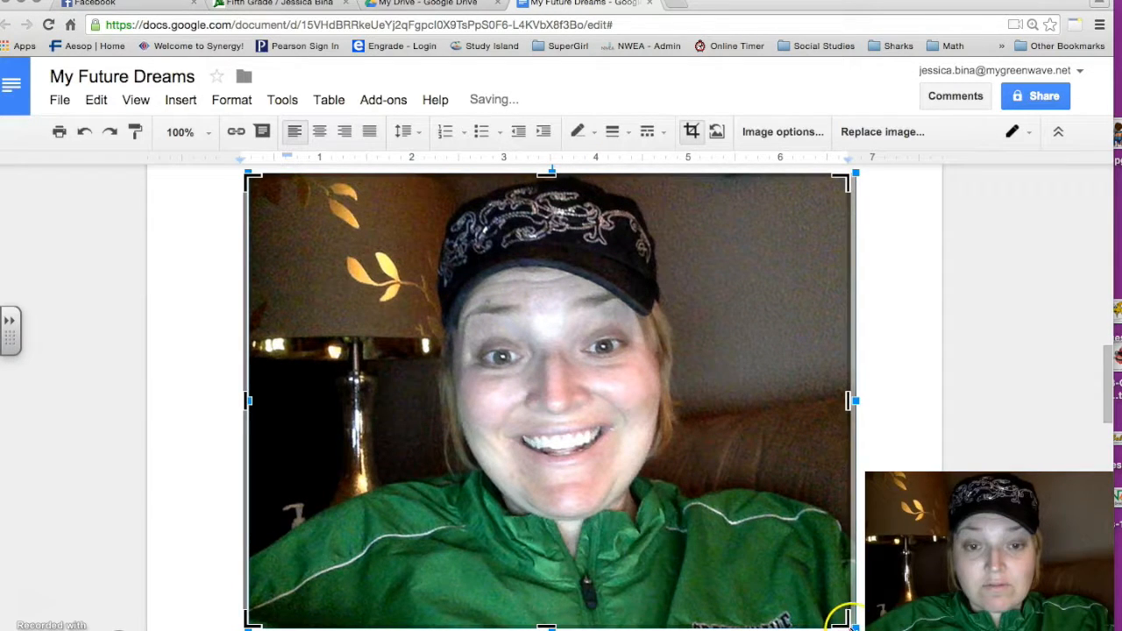
pyautogui.moveTo(847, 619); pyautogui.dragTo(686, 478)
pyautogui.click(686, 478)
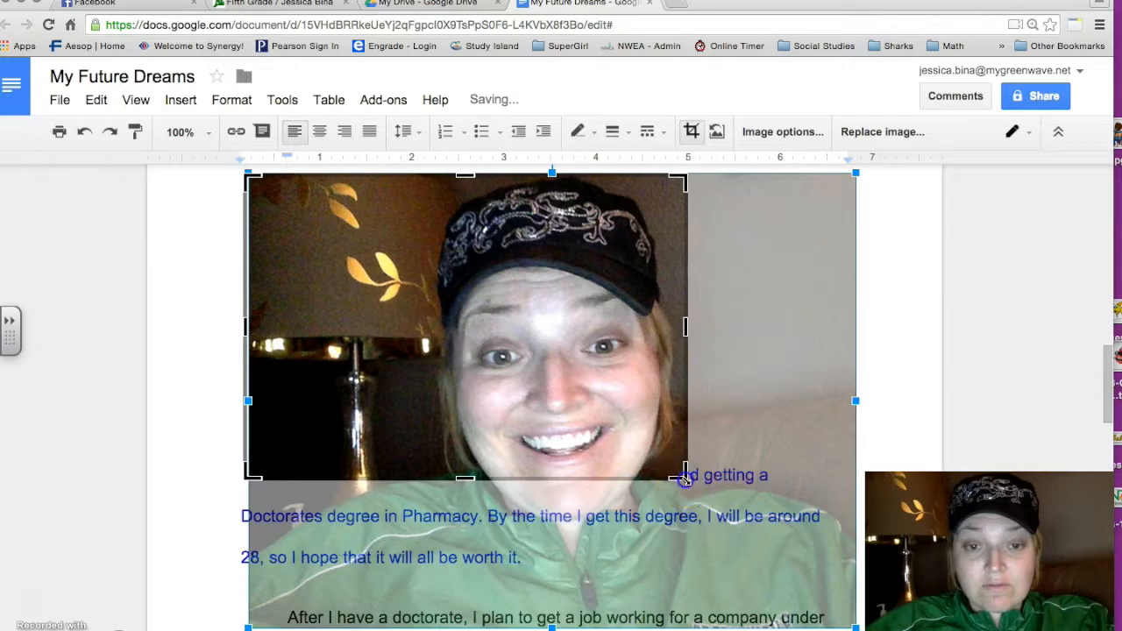
pyautogui.moveTo(686, 477); pyautogui.dragTo(849, 623)
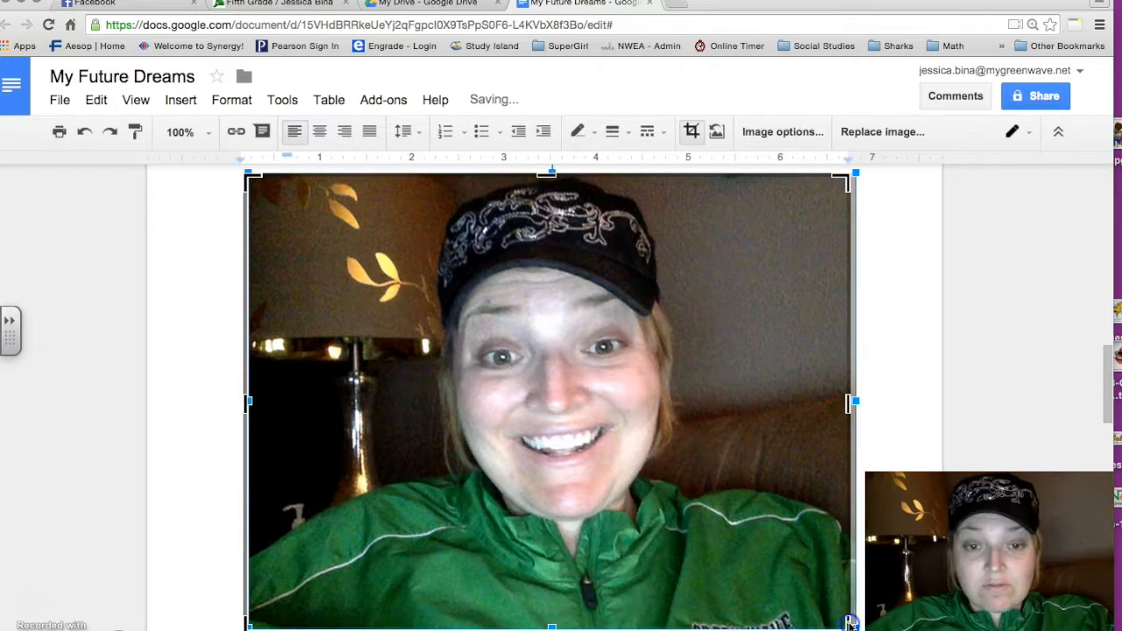
pyautogui.click(927, 424)
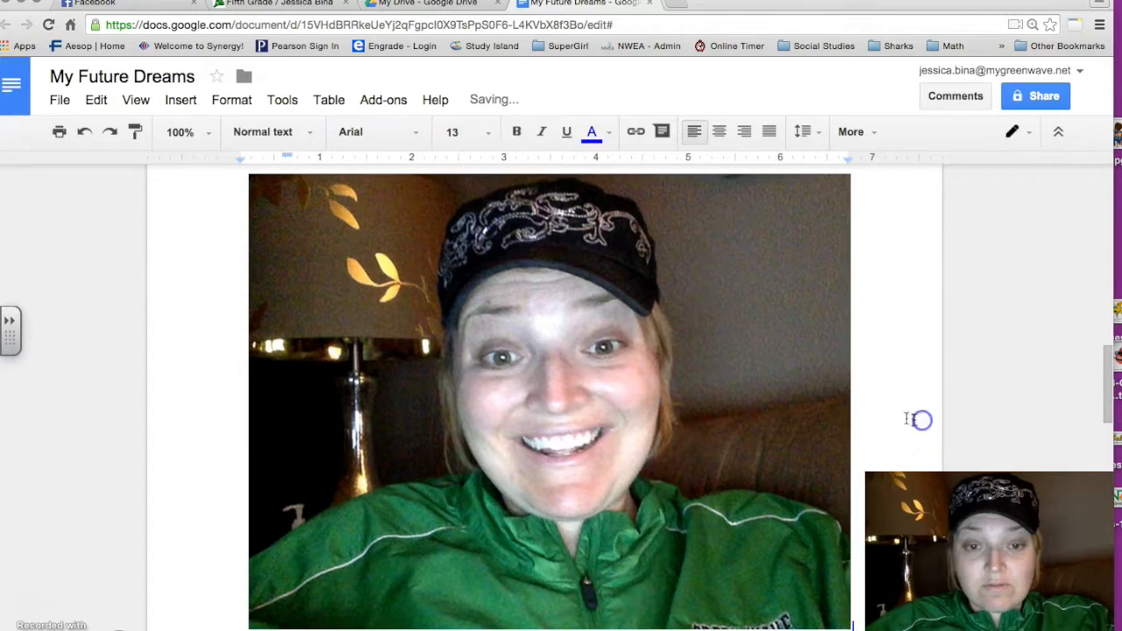
# Step: Shrink the snapshot to about 2.5 inches wide and place it as Break text below the second paragraph
pyautogui.click(816, 573)
pyautogui.moveTo(844, 624); pyautogui.dragTo(473, 349)
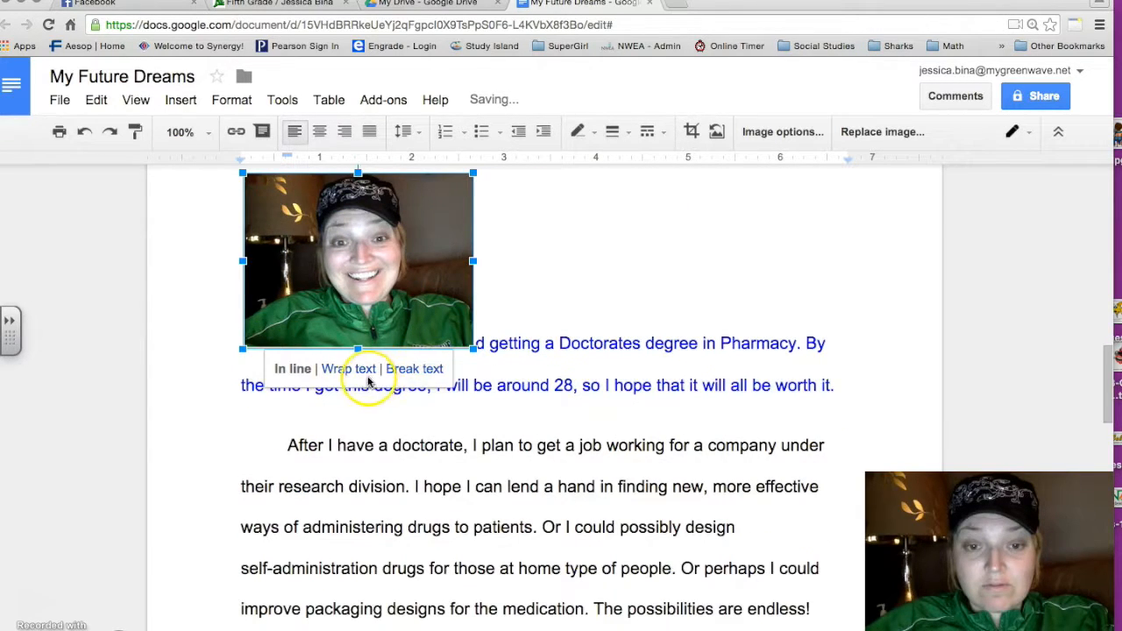
pyautogui.click(402, 369)
pyautogui.moveTo(313, 313); pyautogui.dragTo(673, 452)
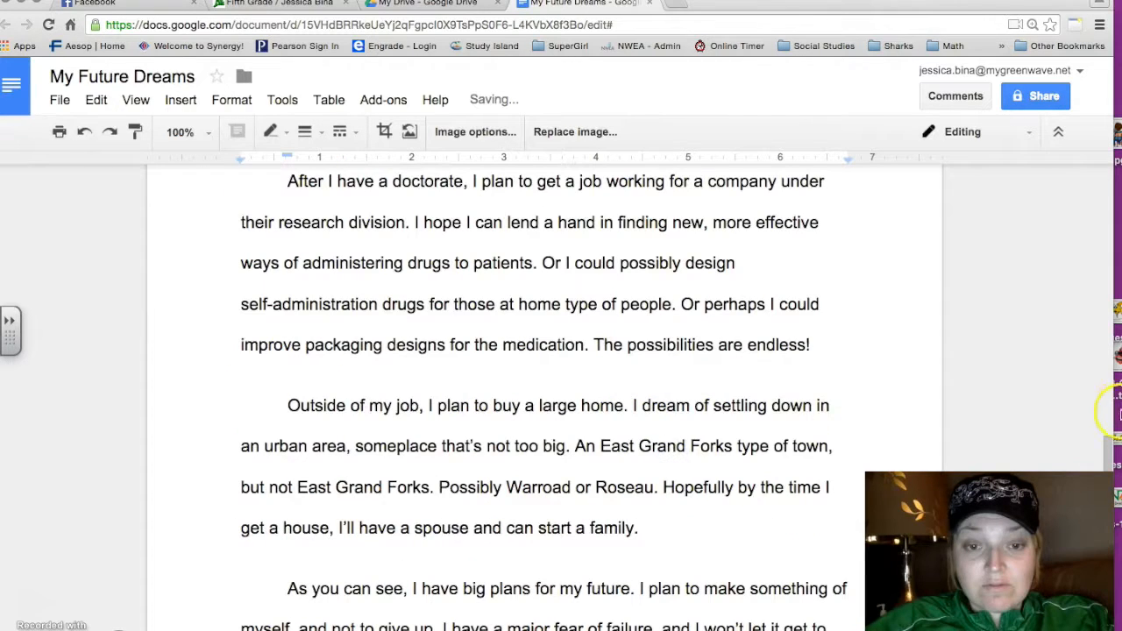
# Step: Set the snapshot to Wrap text and move it to the middle of the lines where the second and third paragraphs meet
pyautogui.moveTo(1105, 425); pyautogui.dragTo(1066, 345)
pyautogui.click(677, 520)
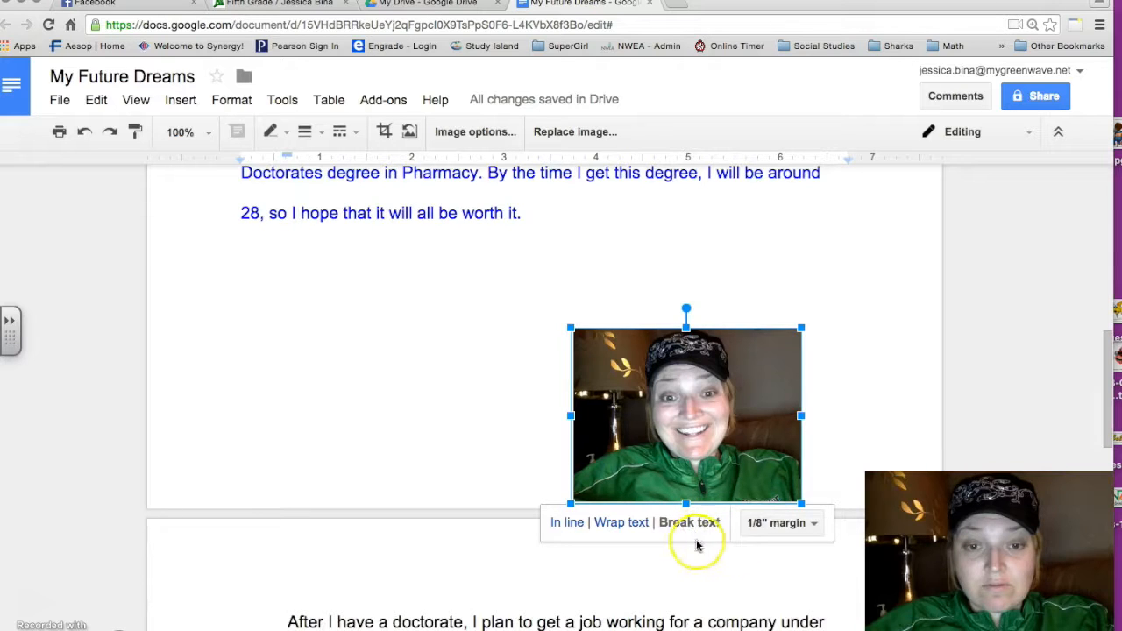
pyautogui.click(620, 524)
pyautogui.moveTo(669, 464); pyautogui.dragTo(648, 355)
pyautogui.moveTo(739, 354); pyautogui.dragTo(526, 312)
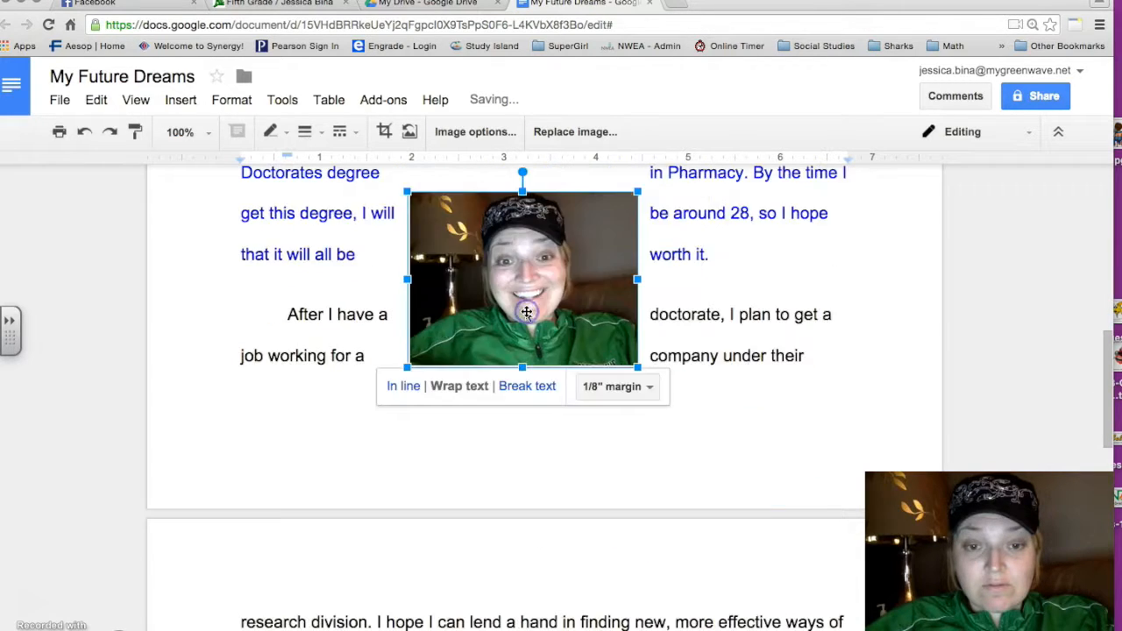
# Step: Move the snapshot to the right of the byline on the first page and shrink it to about 1.8 inches wide
pyautogui.moveTo(1069, 388); pyautogui.dragTo(1069, 304)
pyautogui.moveTo(526, 595); pyautogui.dragTo(774, 321)
pyautogui.moveTo(1107, 341); pyautogui.dragTo(1082, 280)
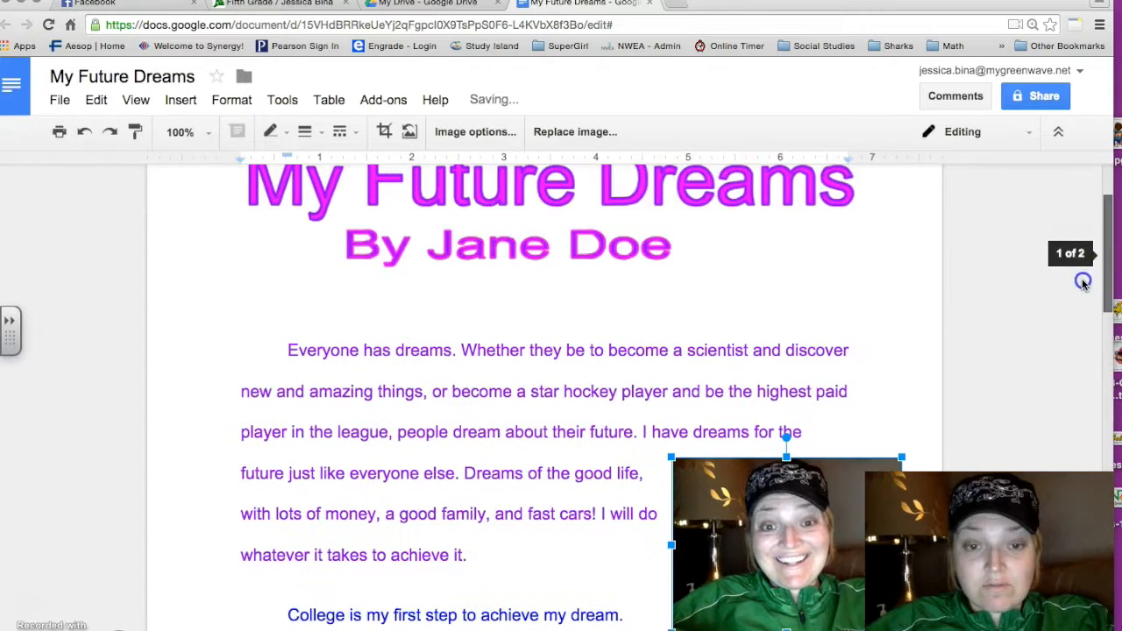
pyautogui.moveTo(809, 558); pyautogui.dragTo(809, 341)
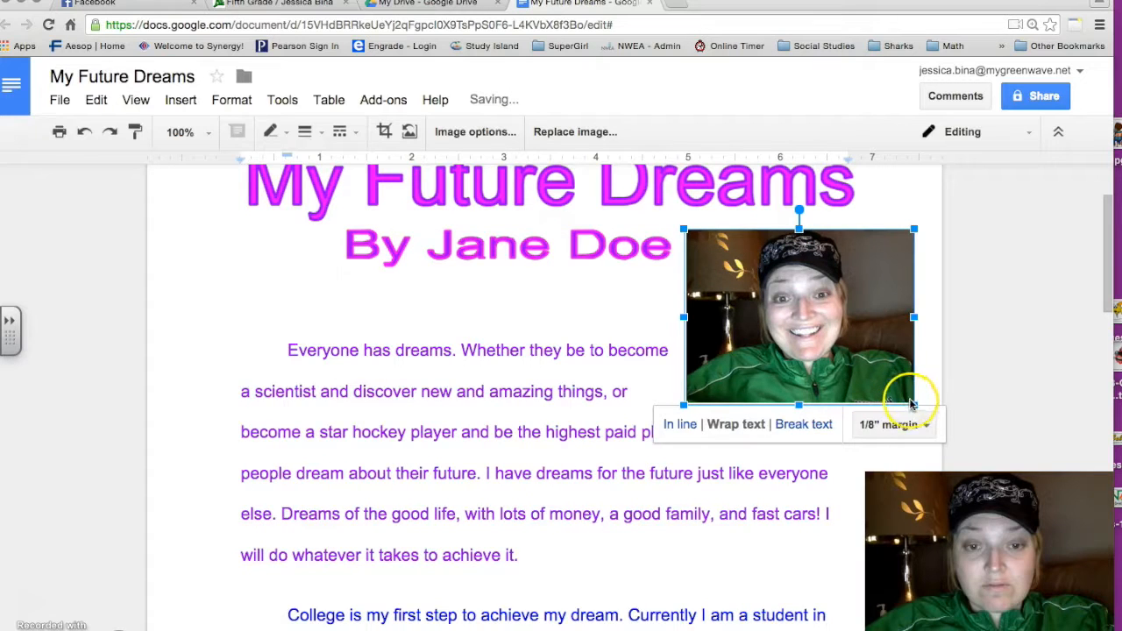
pyautogui.moveTo(914, 404); pyautogui.dragTo(855, 357)
pyautogui.click(883, 317)
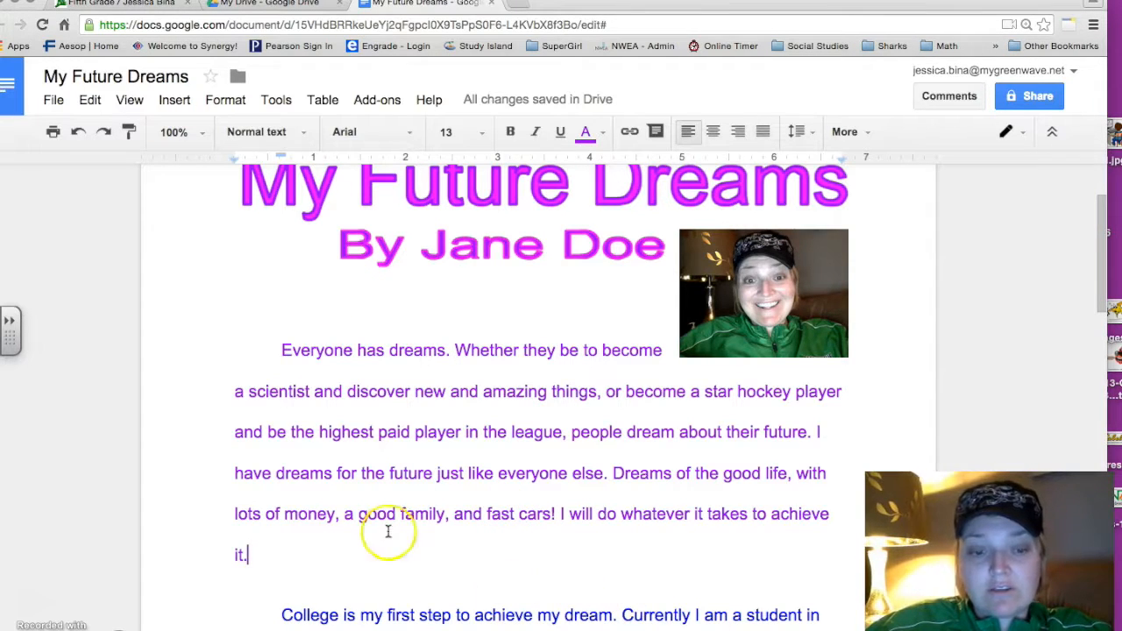
# Step: Search Google for "hockey player clipart" as an image to insert at the end of the opening paragraph
pyautogui.click(175, 102)
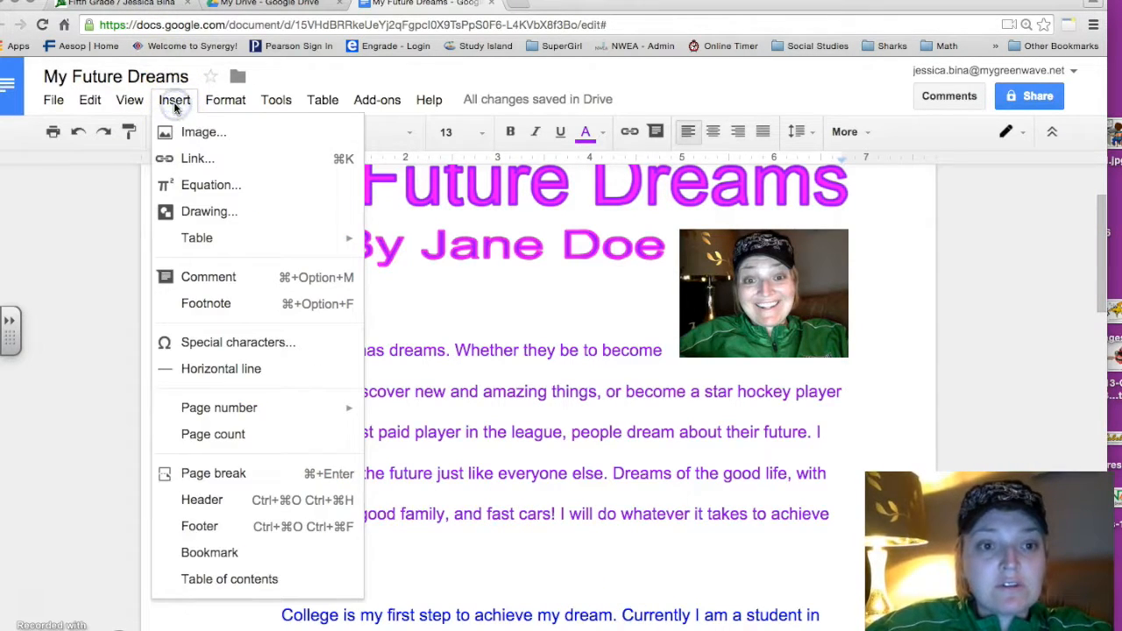
pyautogui.click(179, 133)
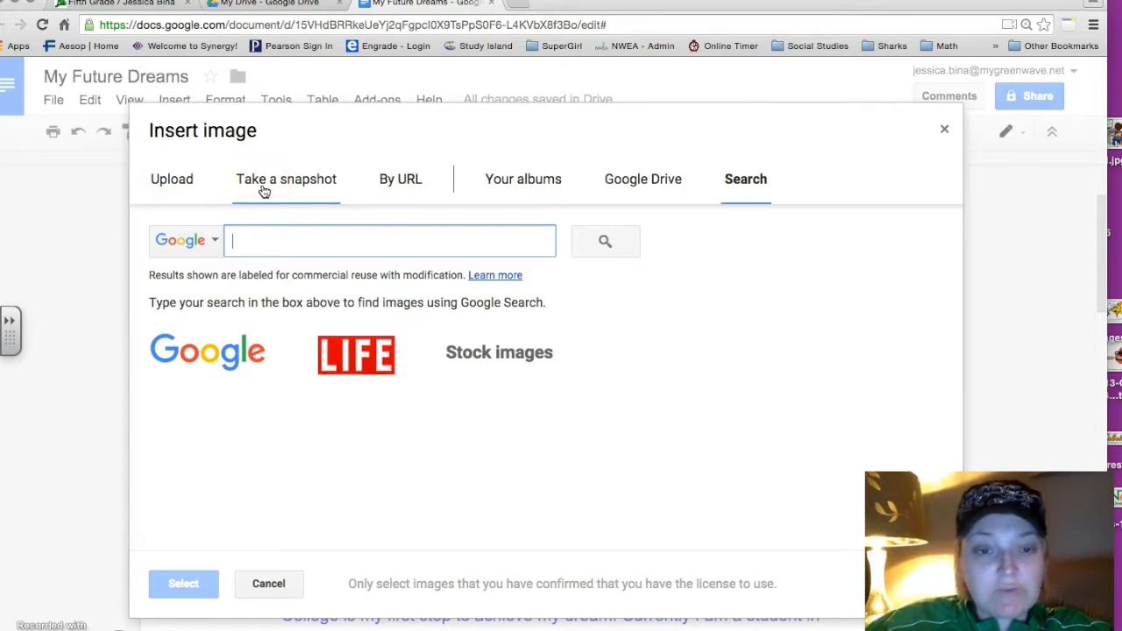
pyautogui.click(528, 191)
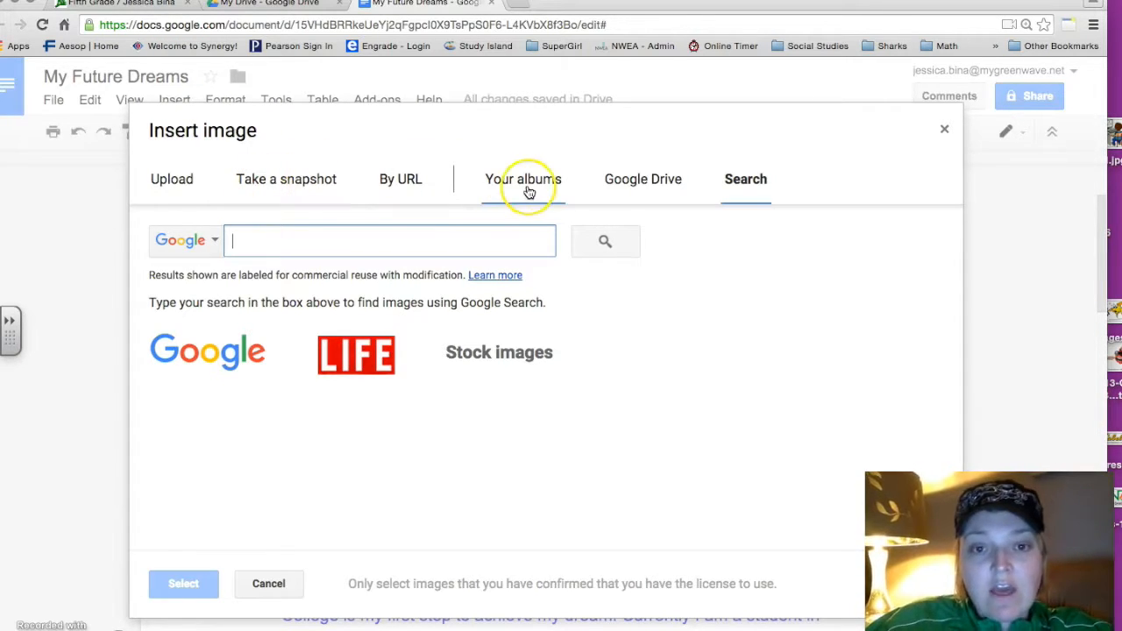
pyautogui.click(744, 181)
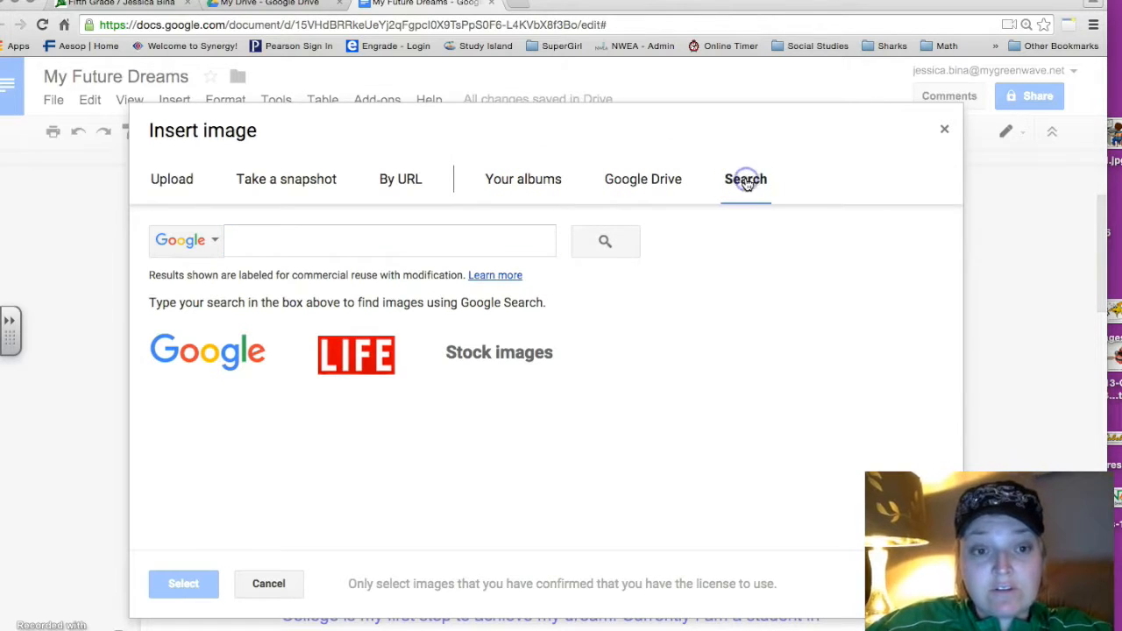
pyautogui.click(216, 242)
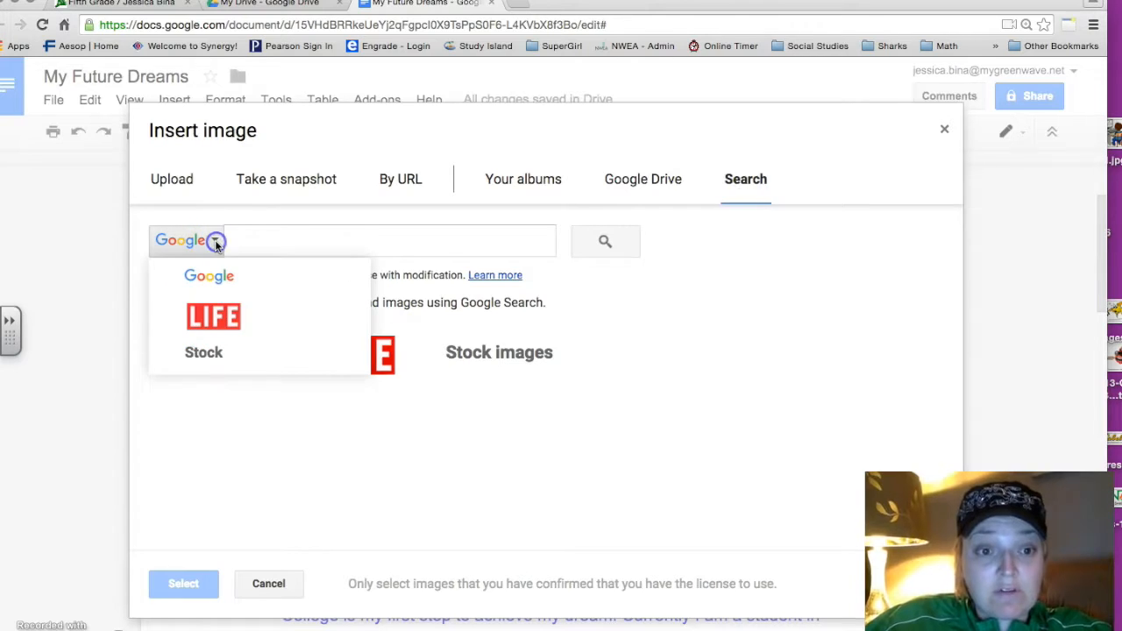
pyautogui.click(242, 232)
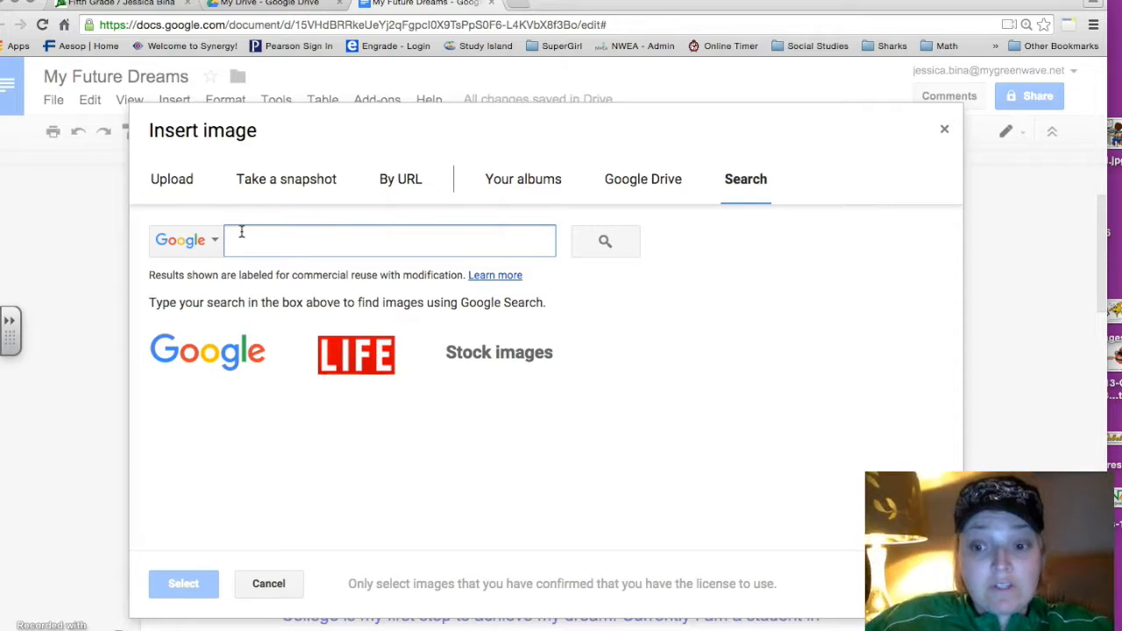
pyautogui.write('hockey player clipart')
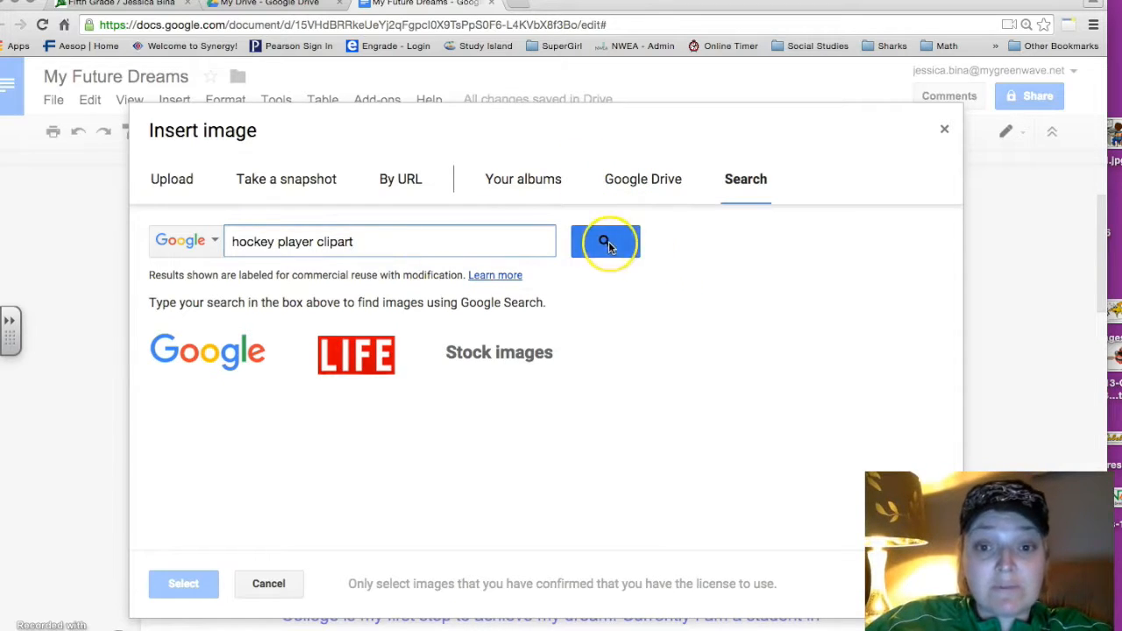
pyautogui.click(608, 241)
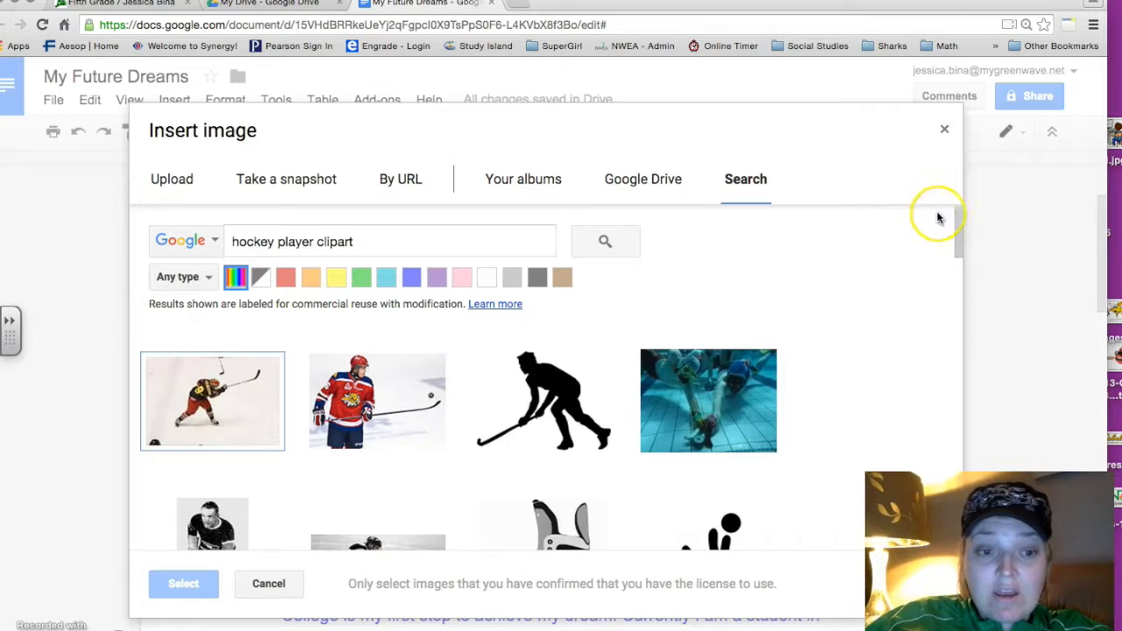
# Step: Insert the black-and-white line drawing of a hockey player in a circle from the search results
pyautogui.moveTo(958, 218); pyautogui.dragTo(945, 263)
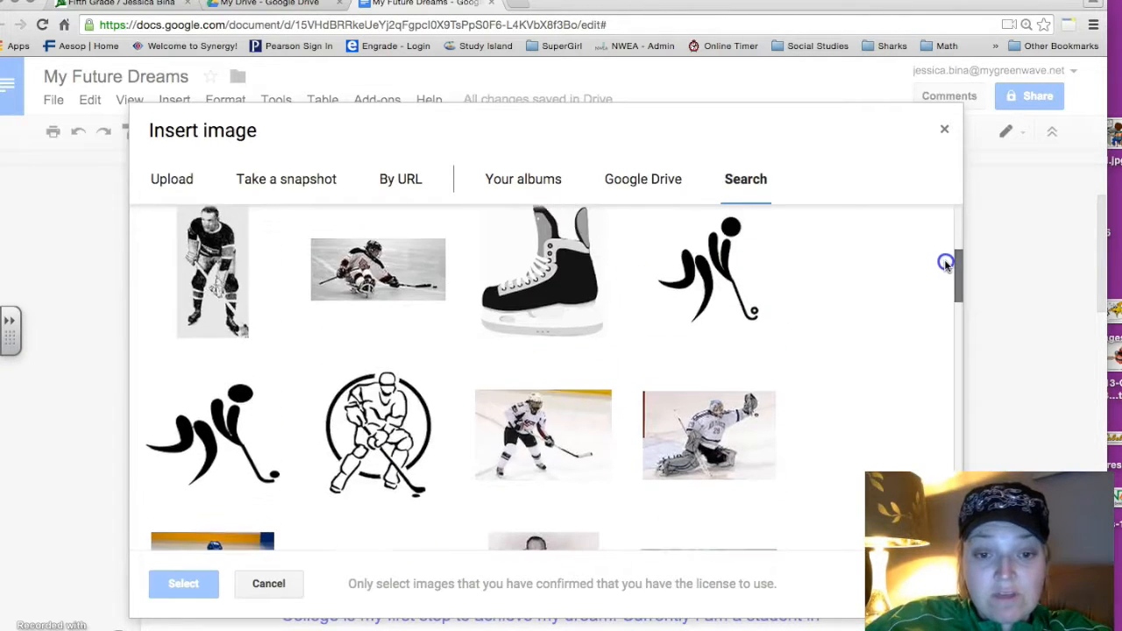
pyautogui.click(393, 429)
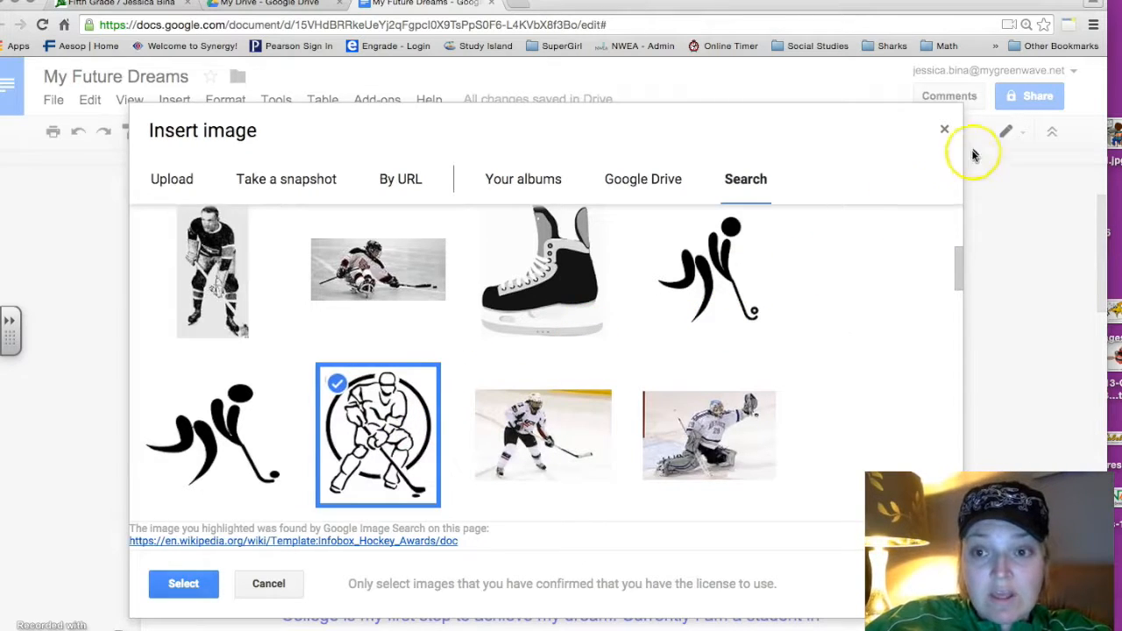
pyautogui.click(189, 584)
pyautogui.scroll(-10, 1031, 397)
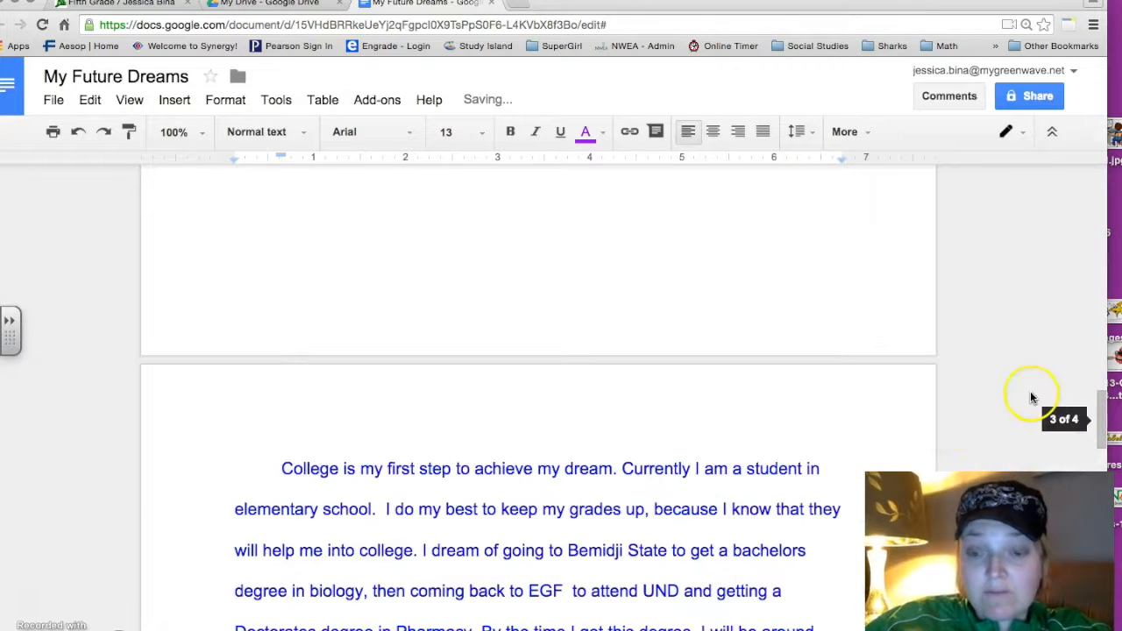
pyautogui.click(1095, 333)
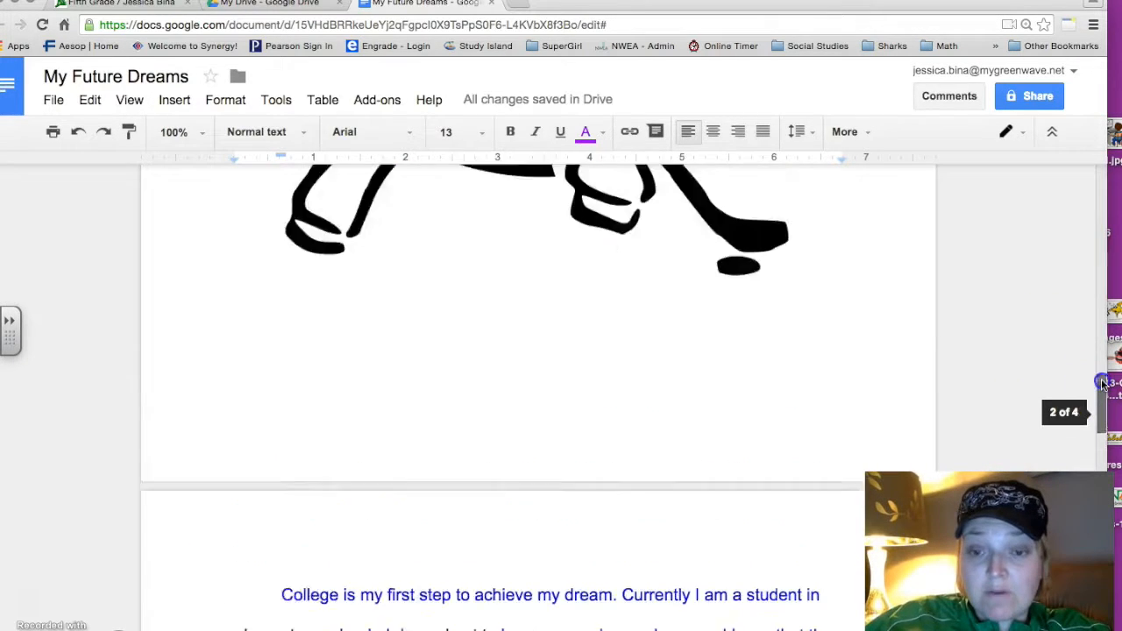
pyautogui.moveTo(1095, 333)
pyautogui.mouseDown()
pyautogui.moveTo(1084, 305)
pyautogui.moveTo(1081, 345)
pyautogui.mouseUp()
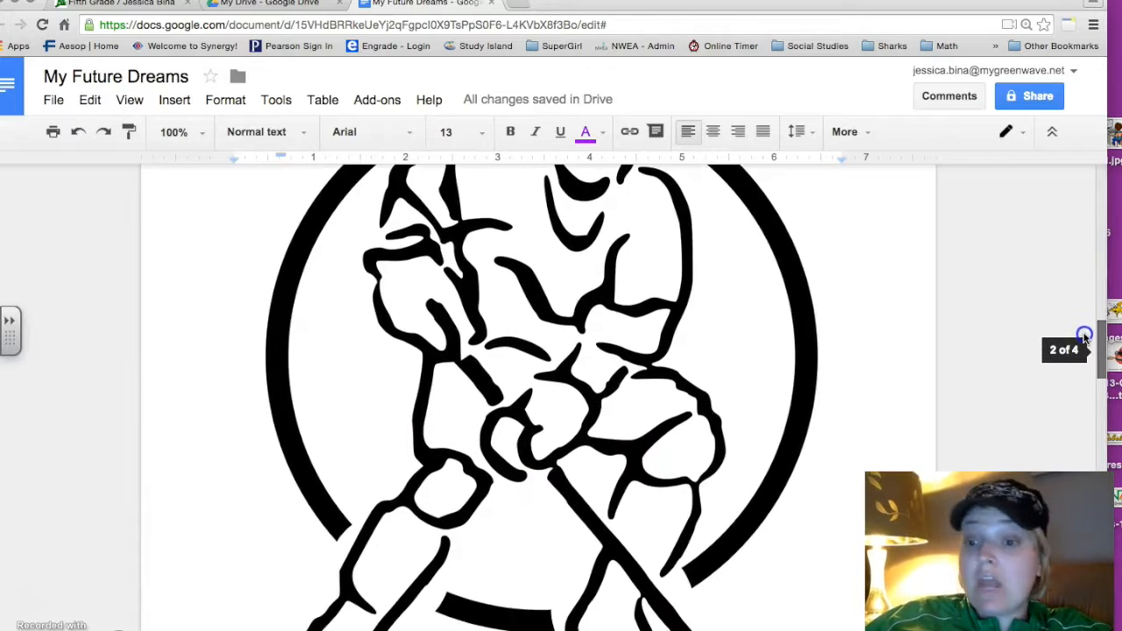
# Step: Set the hockey player clipart to Break text
pyautogui.click(626, 407)
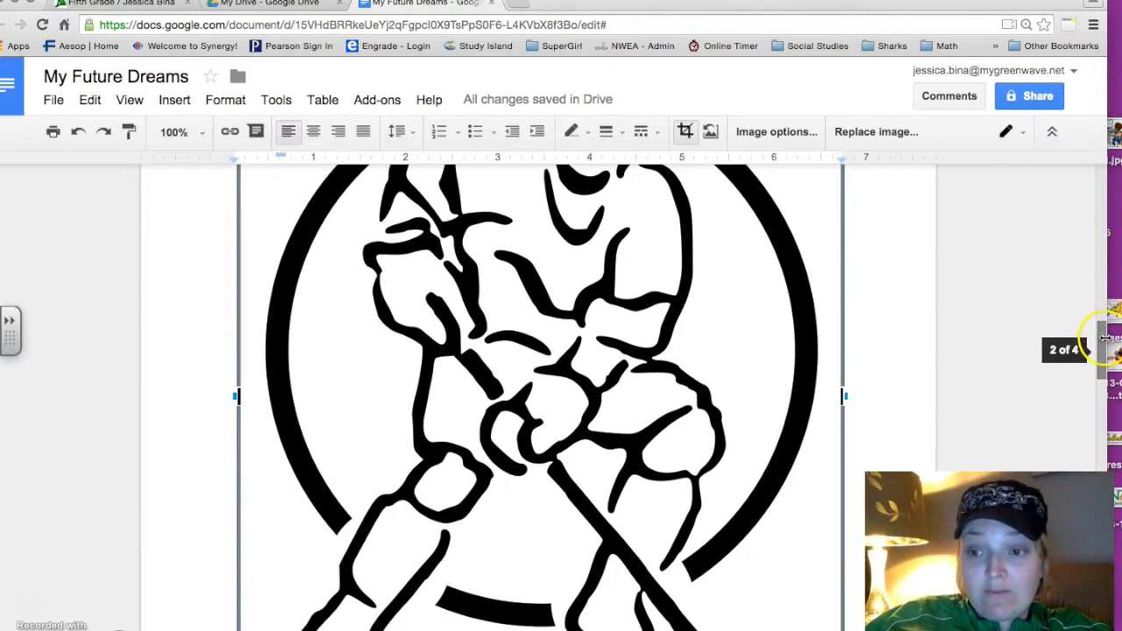
pyautogui.moveTo(1105, 338); pyautogui.dragTo(1099, 385)
pyautogui.click(876, 393)
pyautogui.click(614, 265)
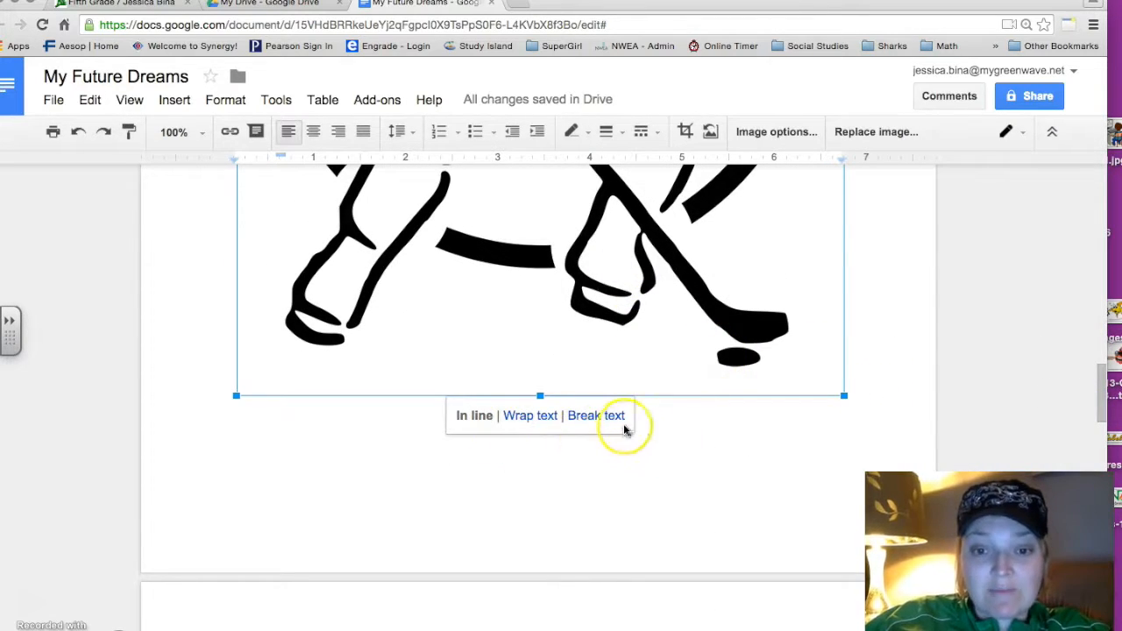
pyautogui.click(589, 418)
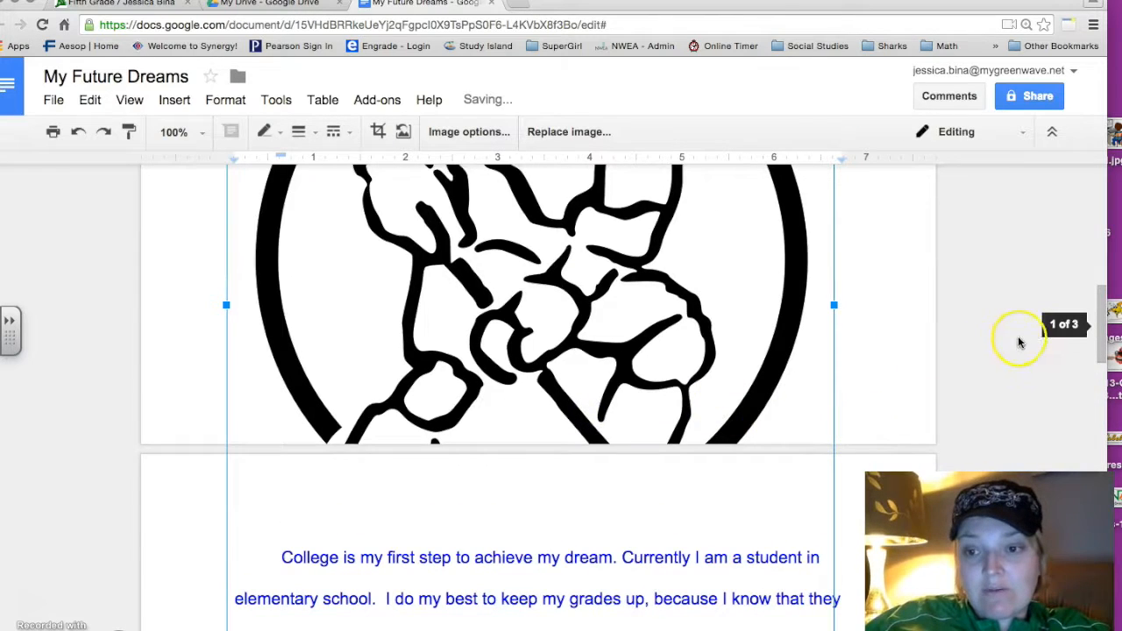
# Step: Shrink the hockey player clipart to about 2 inches wide and move it into the middle of the opening paragraph
pyautogui.moveTo(1086, 314); pyautogui.dragTo(1069, 252)
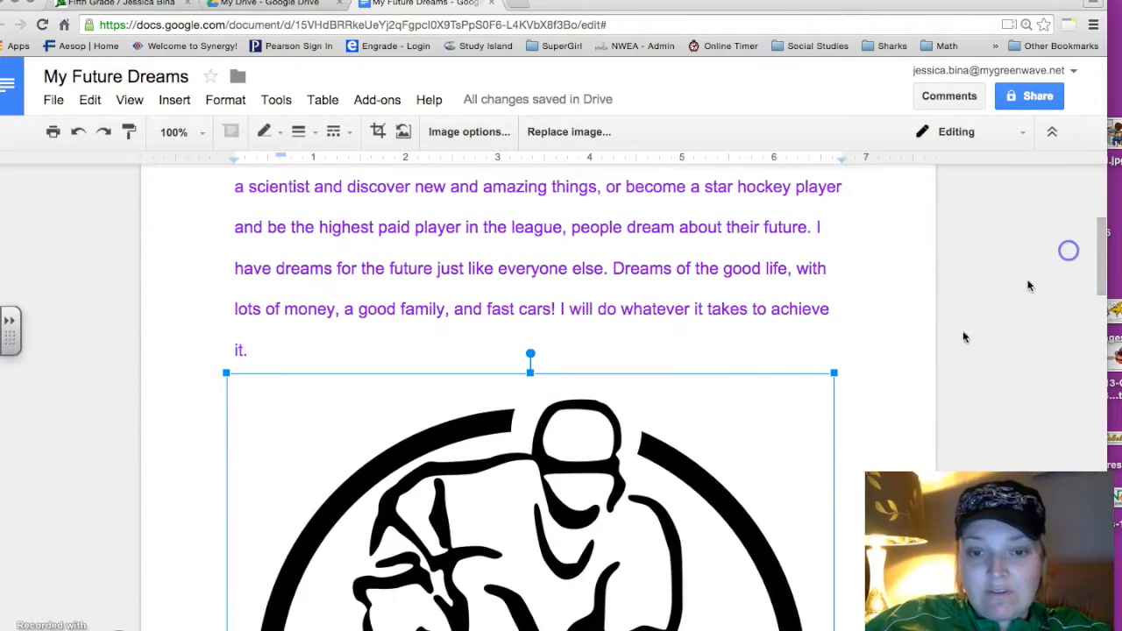
pyautogui.moveTo(663, 543); pyautogui.dragTo(568, 189)
pyautogui.moveTo(1090, 259); pyautogui.dragTo(436, 190)
pyautogui.moveTo(1099, 446); pyautogui.dragTo(1099, 383)
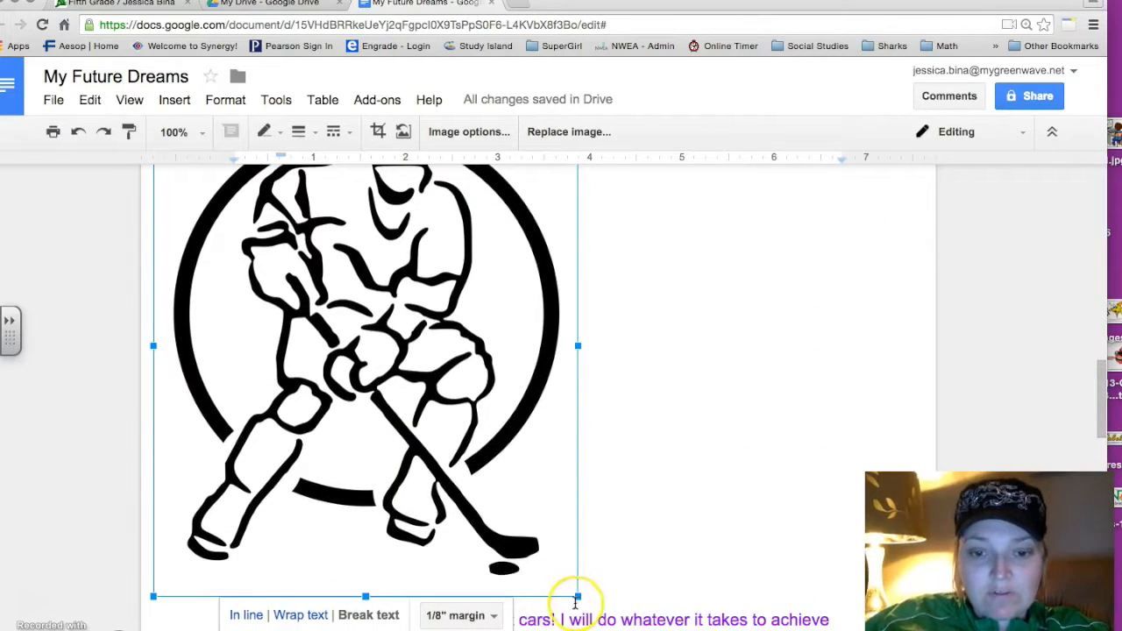
pyautogui.moveTo(578, 595); pyautogui.dragTo(335, 293)
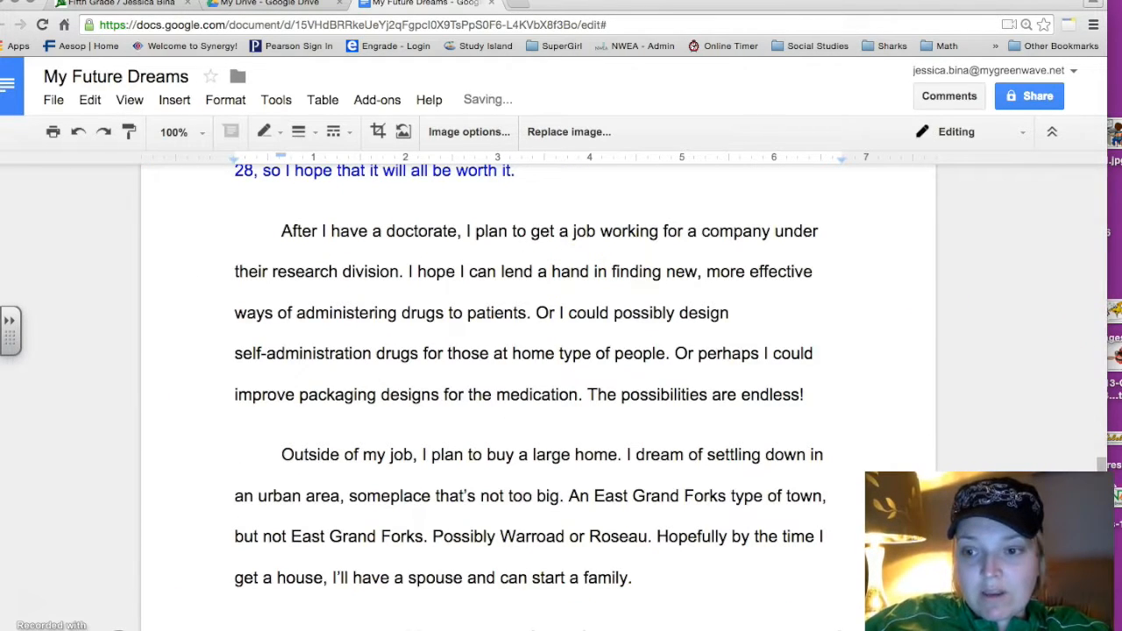
pyautogui.moveTo(1100, 462); pyautogui.dragTo(999, 233)
pyautogui.moveTo(213, 451); pyautogui.dragTo(515, 403)
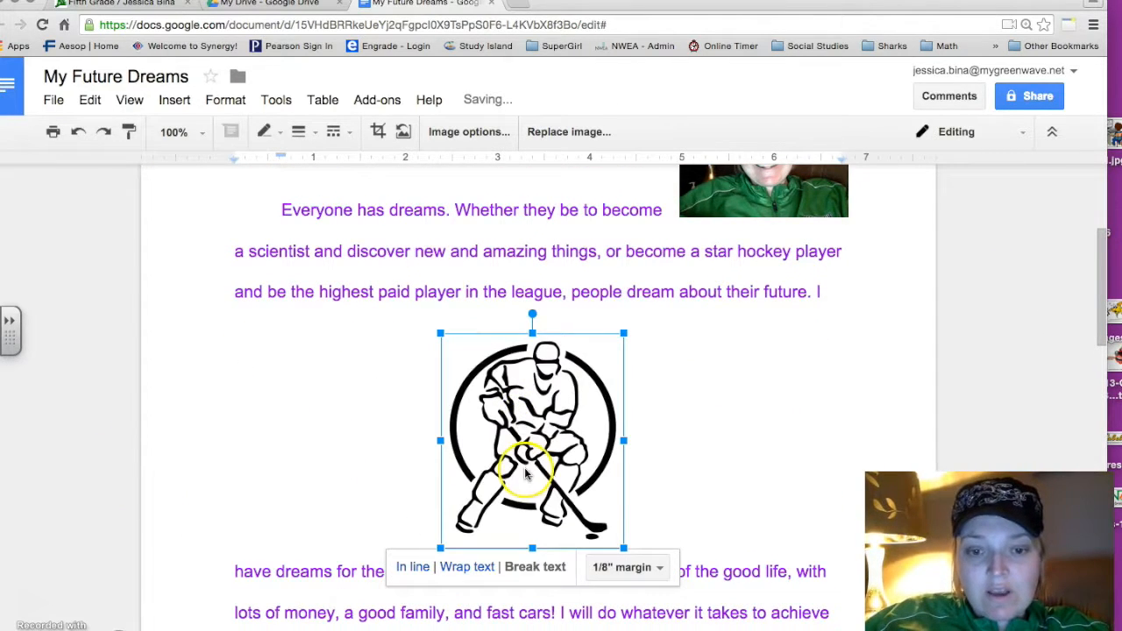
# Step: Set the hockey player clipart to Wrap text and place it to the right of the blue College paragraph
pyautogui.click(480, 568)
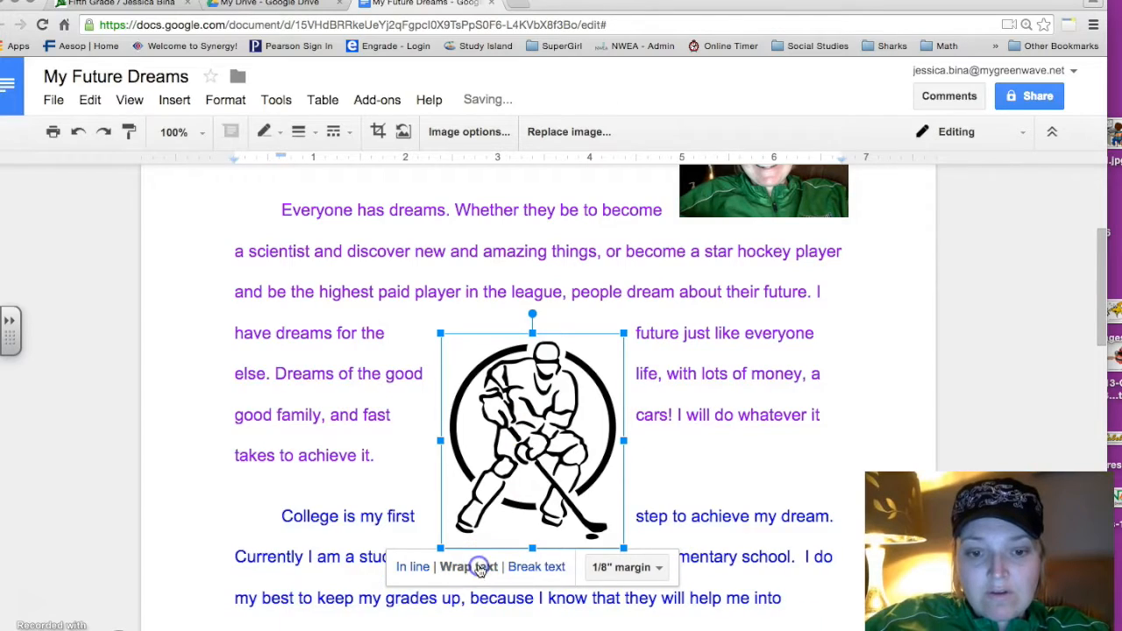
pyautogui.moveTo(513, 450); pyautogui.dragTo(640, 499)
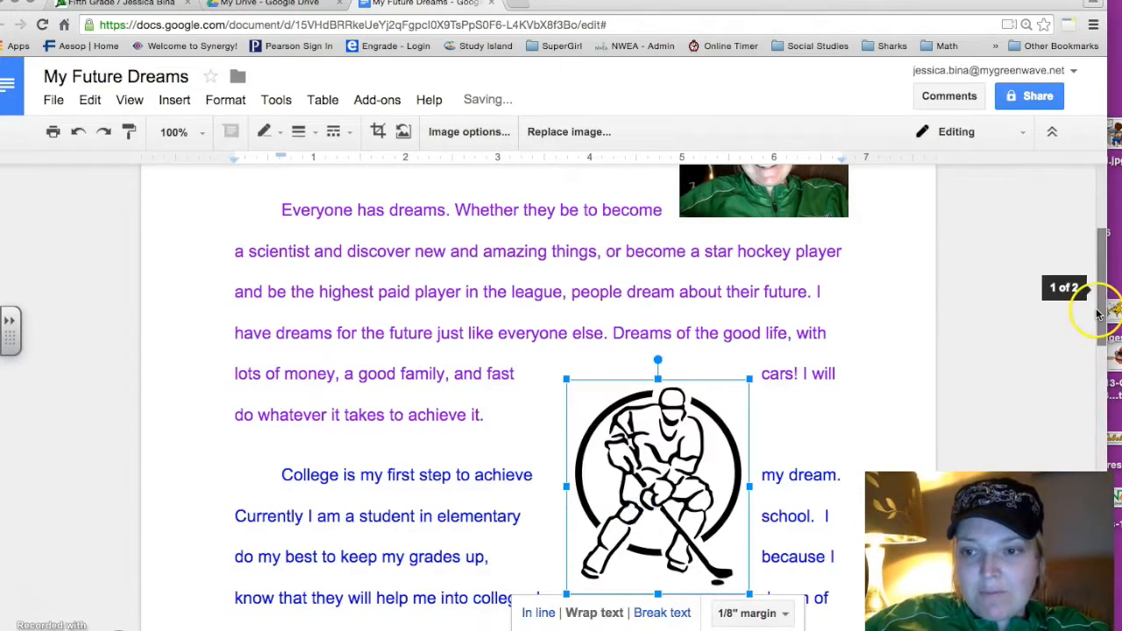
pyautogui.moveTo(1100, 316); pyautogui.dragTo(1097, 372)
pyautogui.moveTo(696, 276); pyautogui.dragTo(814, 537)
pyautogui.moveTo(1095, 317); pyautogui.dragTo(1097, 367)
pyautogui.moveTo(764, 342); pyautogui.dragTo(762, 432)
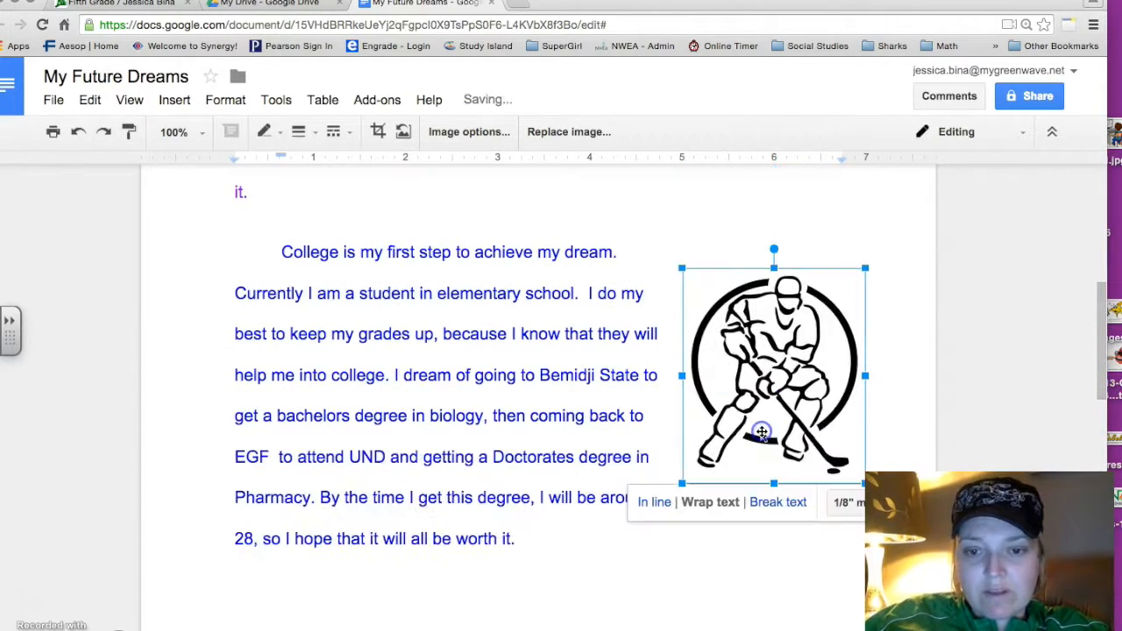
pyautogui.click(736, 559)
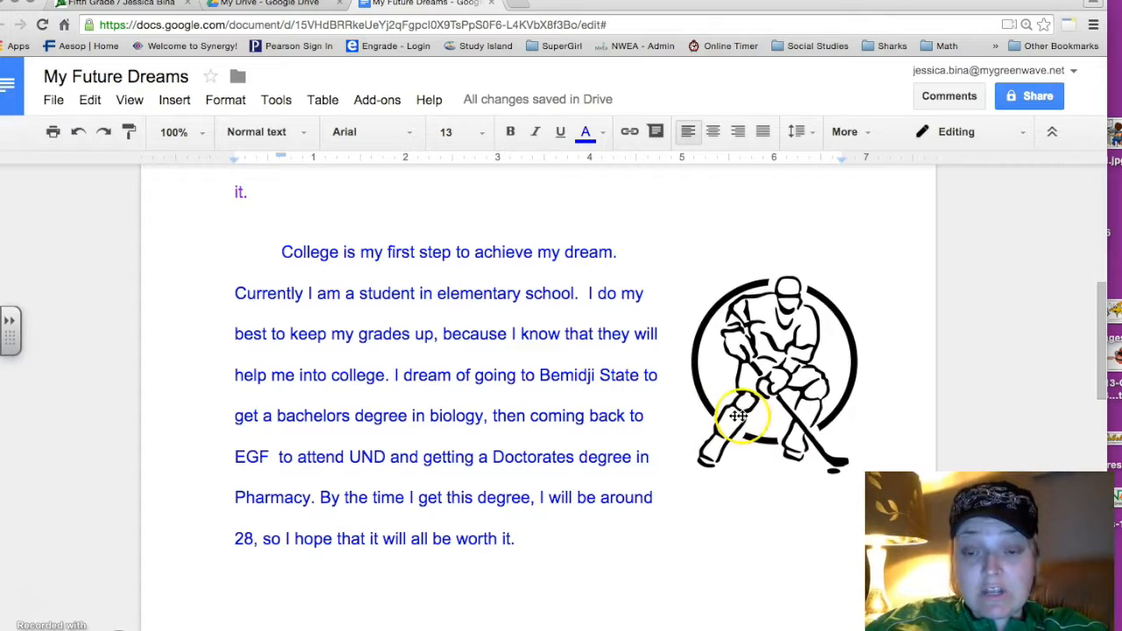
# Step: Try font size 18 on the purple opening paragraph, and settle on size 14
pyautogui.moveTo(1109, 346); pyautogui.dragTo(1052, 260)
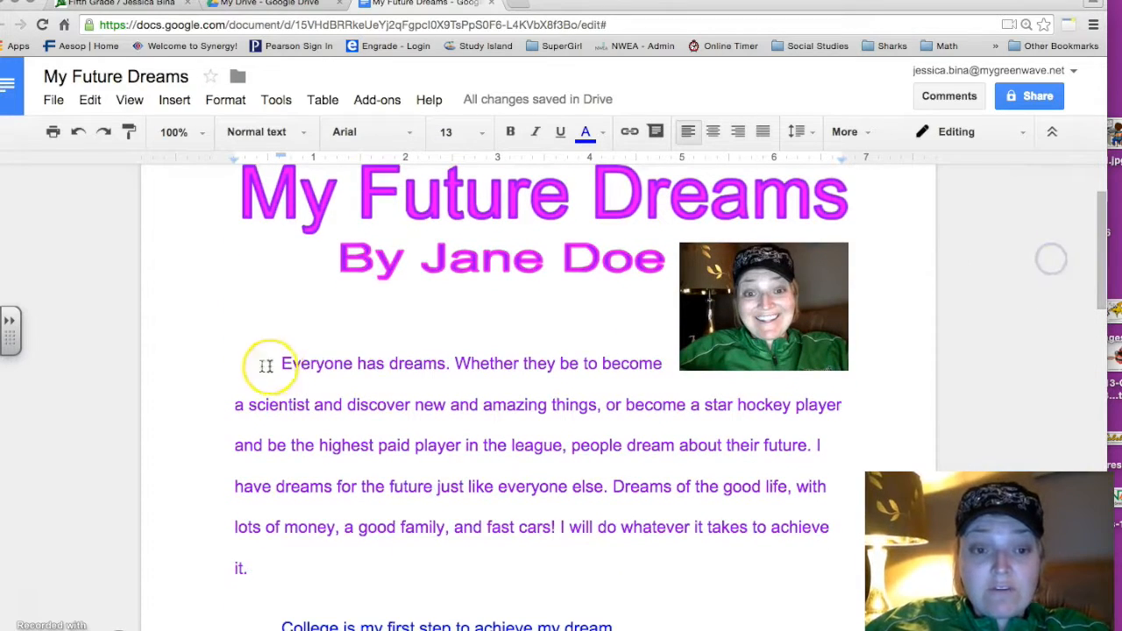
pyautogui.moveTo(282, 363); pyautogui.dragTo(868, 587)
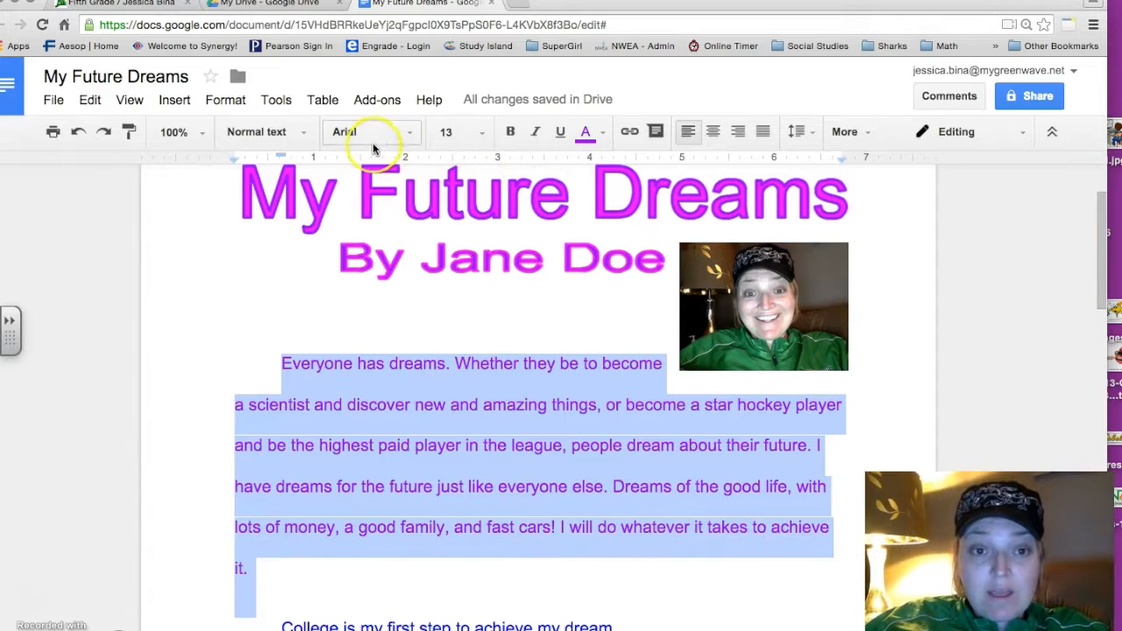
pyautogui.click(484, 133)
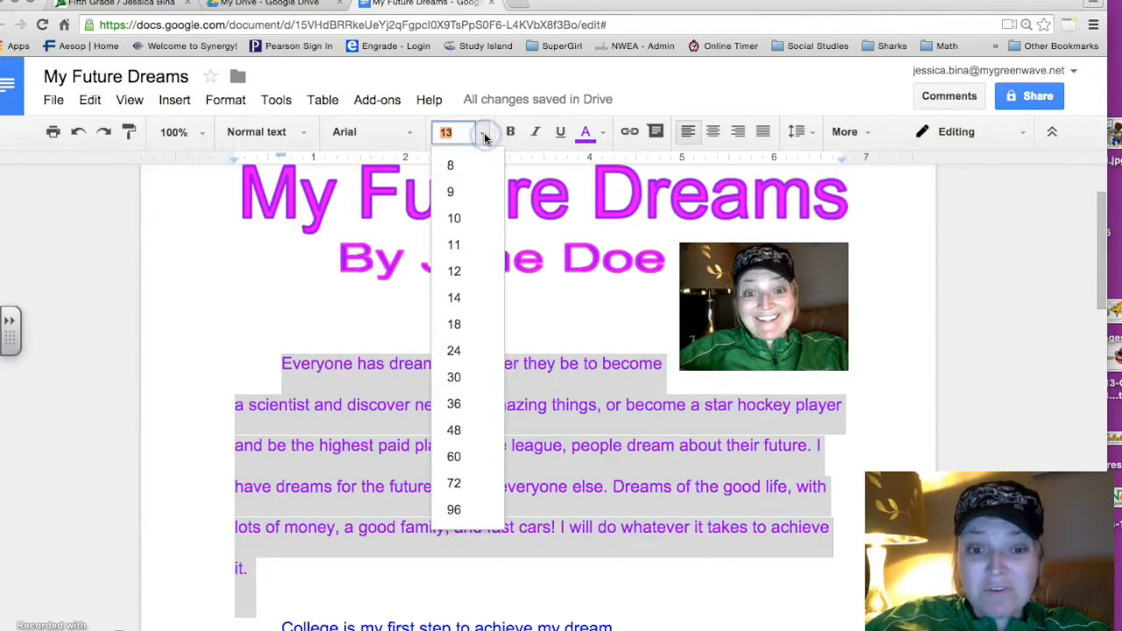
pyautogui.click(459, 324)
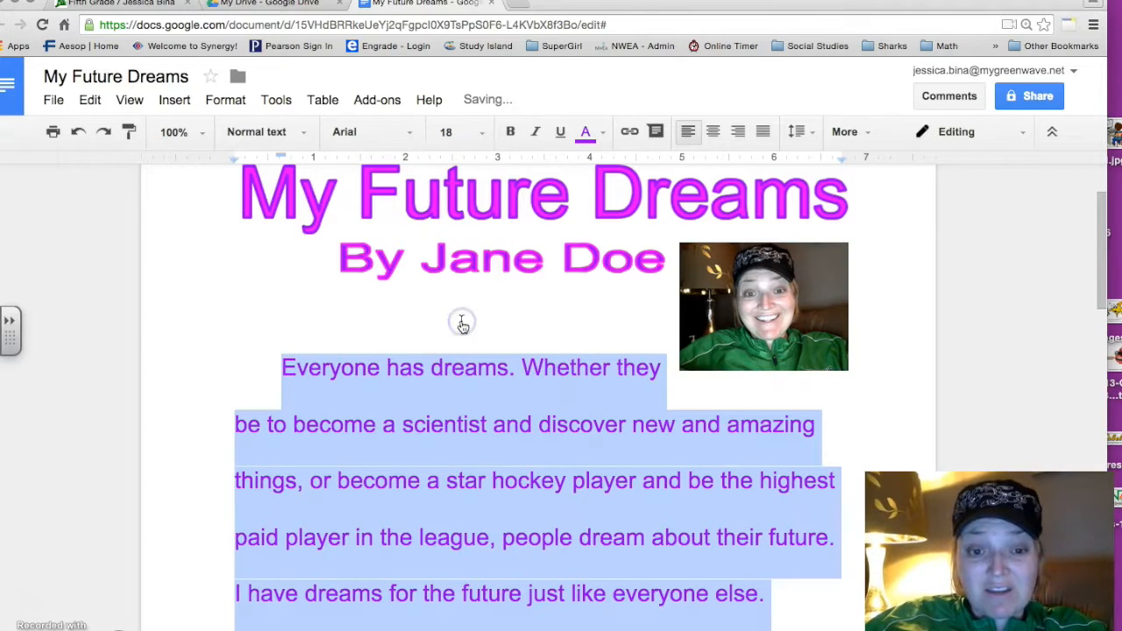
pyautogui.click(482, 134)
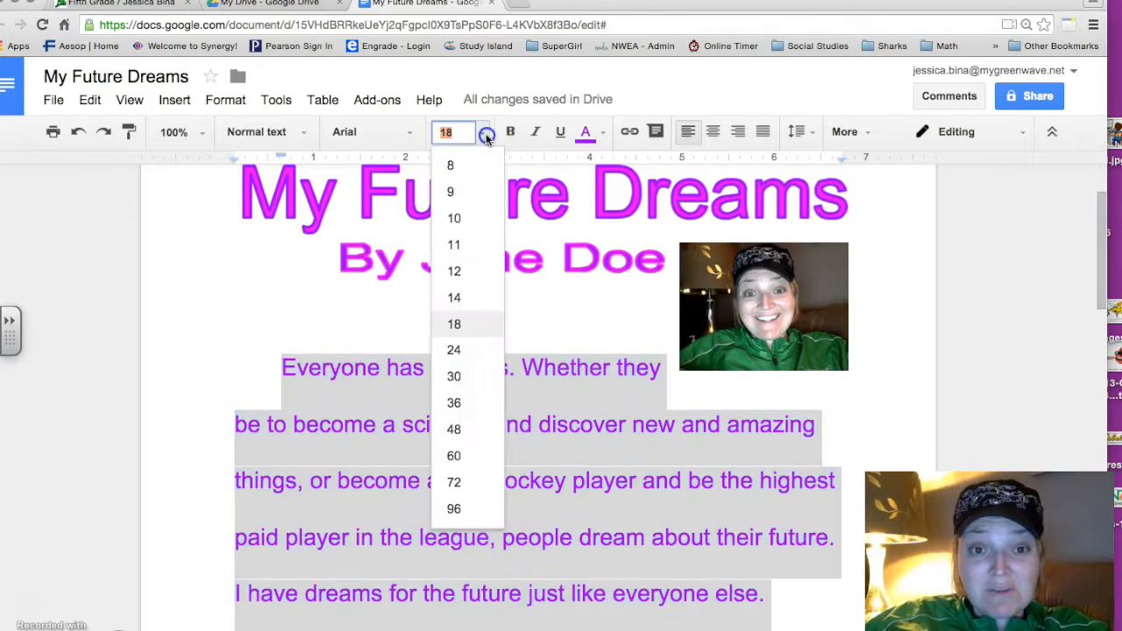
pyautogui.click(461, 298)
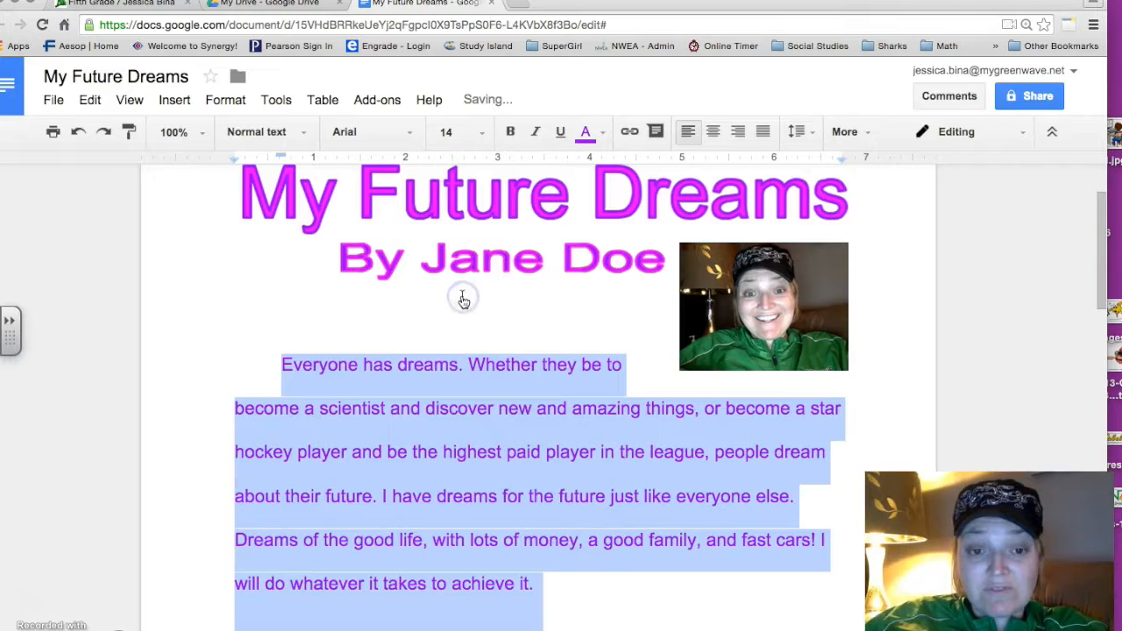
# Step: Try font size 12 on the opening paragraph, and return it to size 14
pyautogui.click(481, 134)
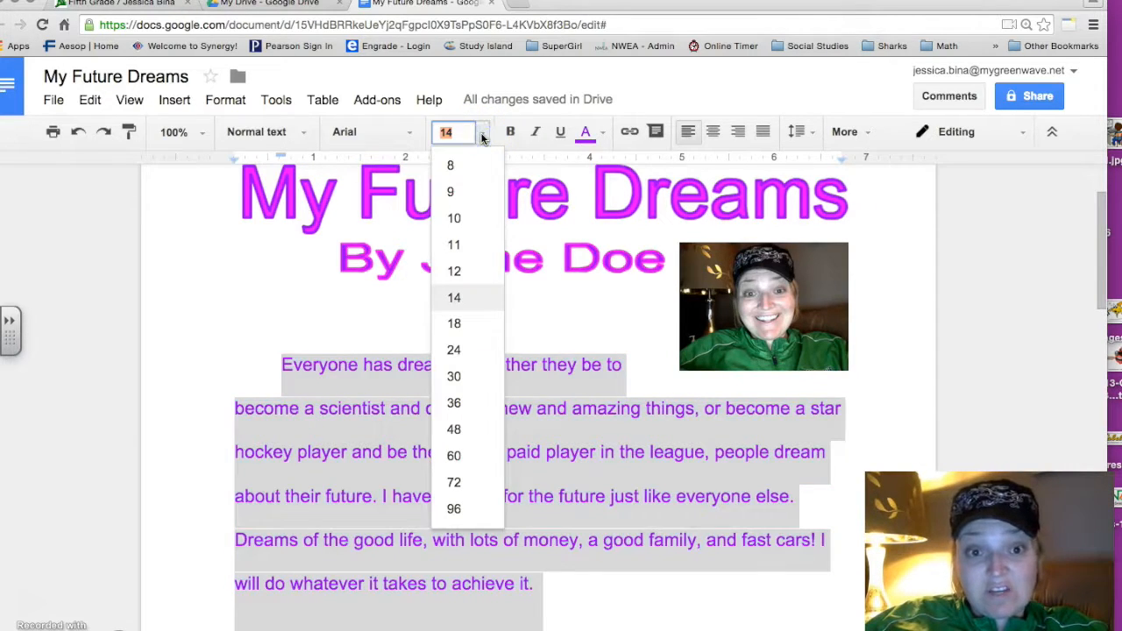
pyautogui.click(481, 135)
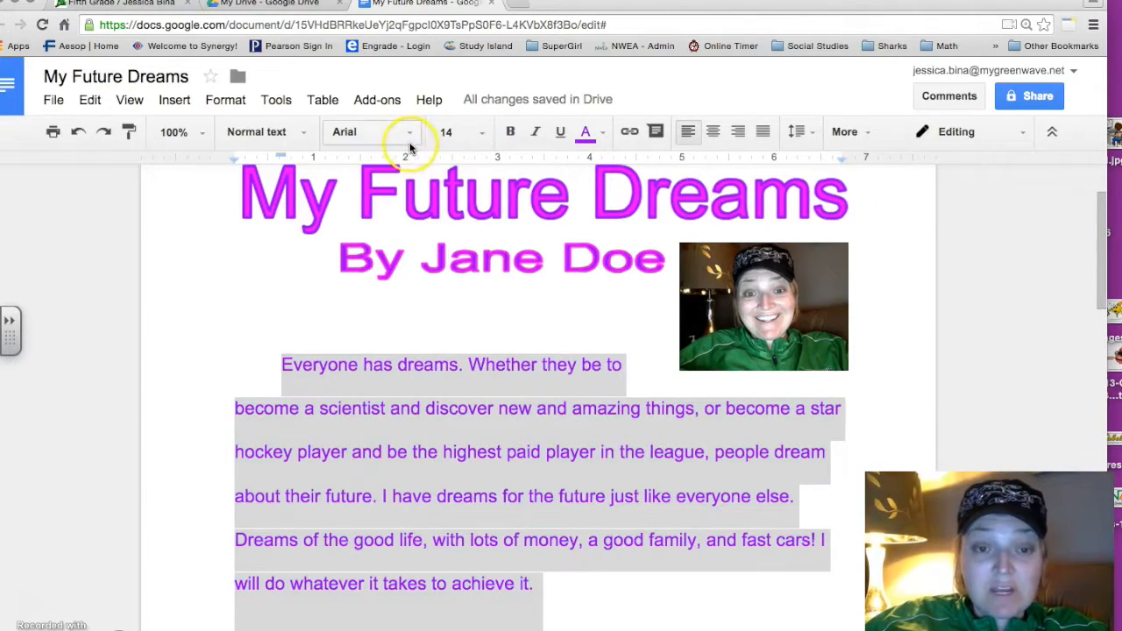
pyautogui.click(482, 134)
pyautogui.click(454, 272)
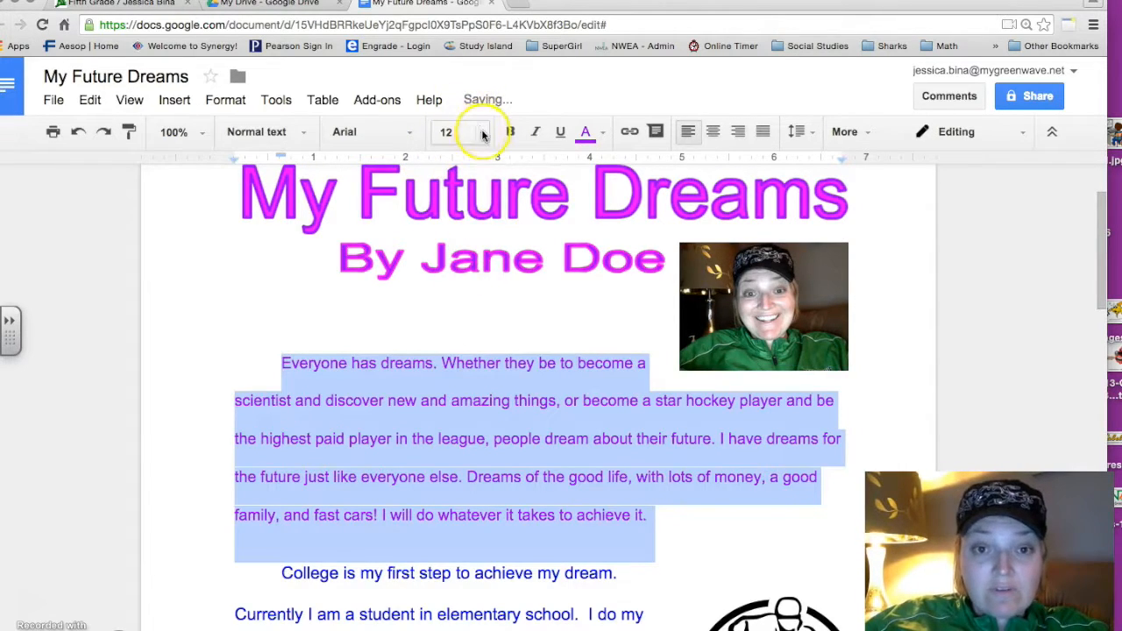
pyautogui.click(482, 132)
pyautogui.click(454, 298)
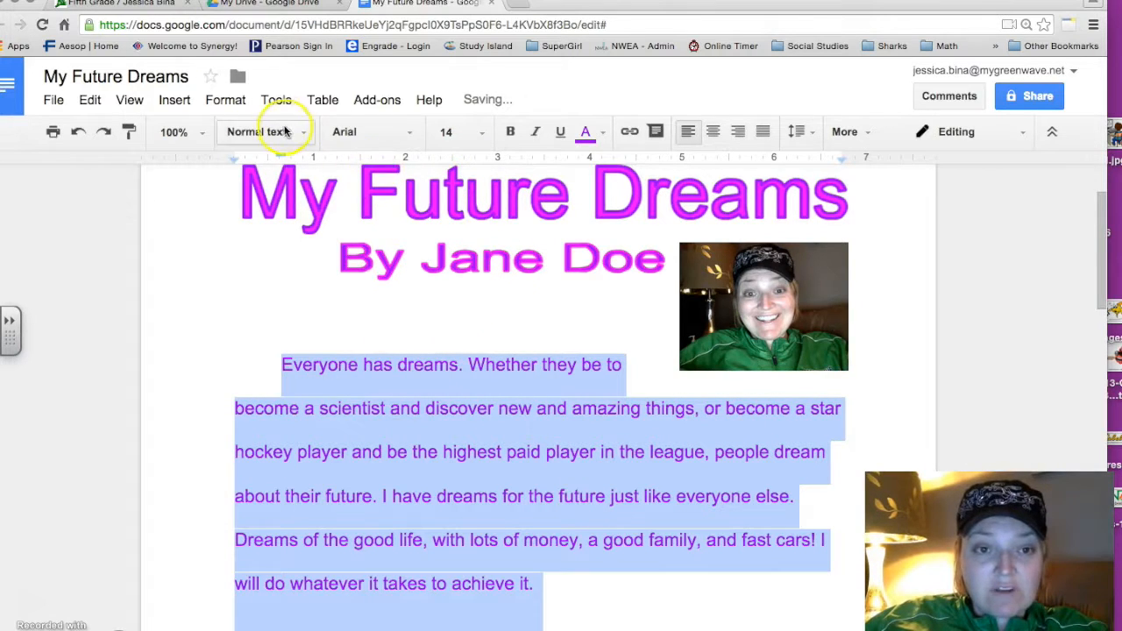
# Step: Change the opening paragraph's font to Comic Sans MS
pyautogui.click(409, 132)
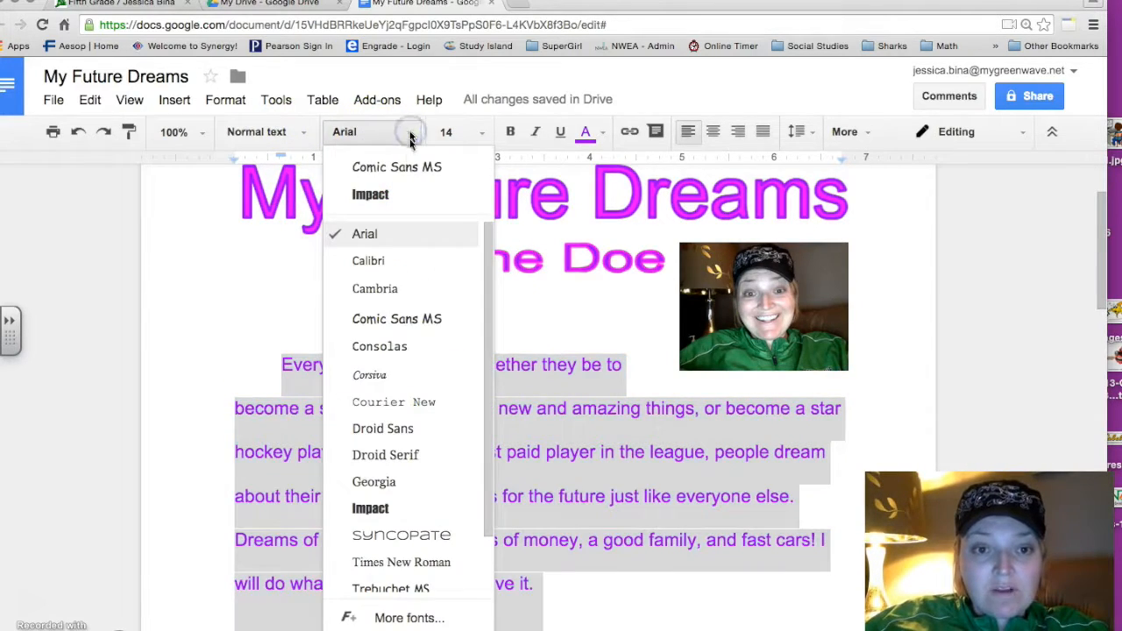
pyautogui.click(416, 320)
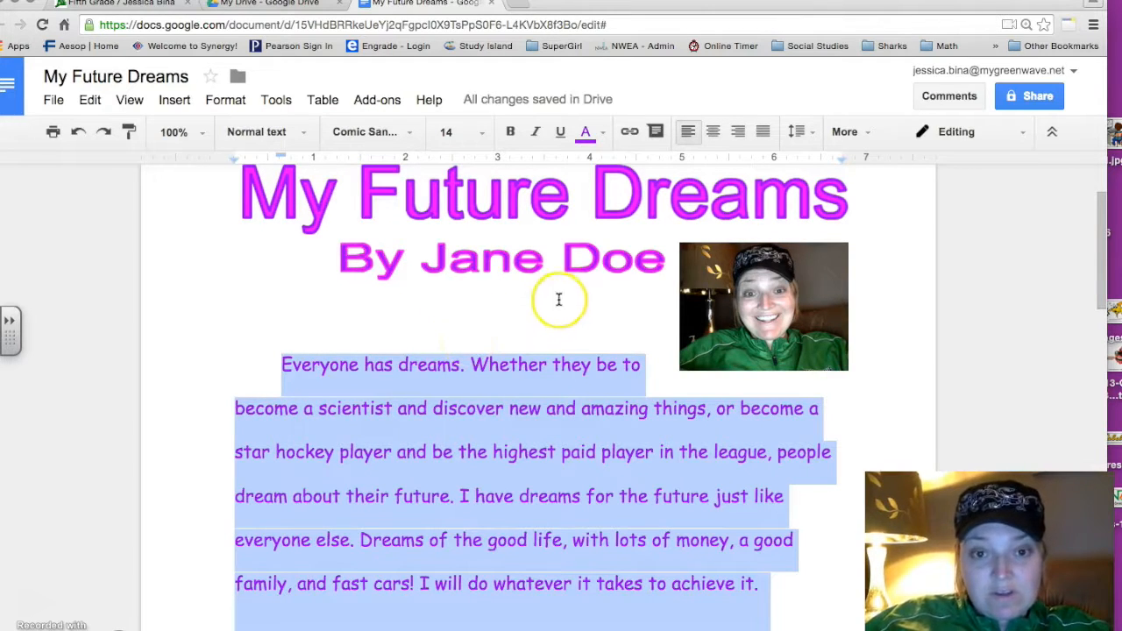
pyautogui.click(530, 376)
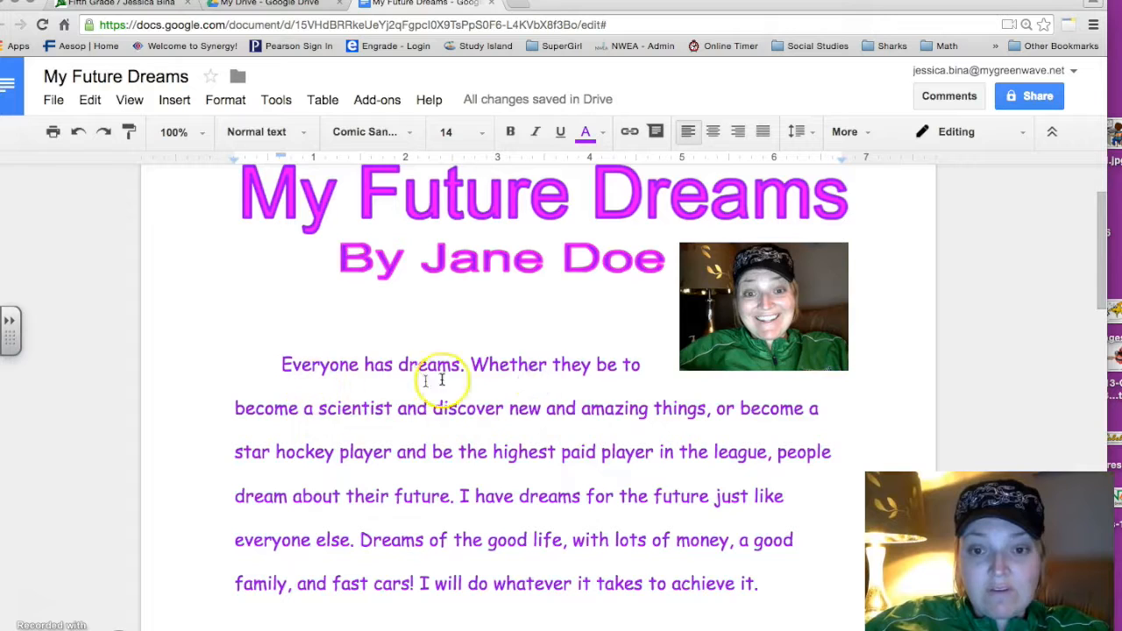
# Step: Nudge the webcam snapshot beside the byline slightly up and to the right
pyautogui.moveTo(712, 323)
pyautogui.mouseDown()
pyautogui.moveTo(754, 322)
pyautogui.moveTo(697, 309)
pyautogui.moveTo(717, 314)
pyautogui.mouseUp()
pyautogui.click(744, 458)
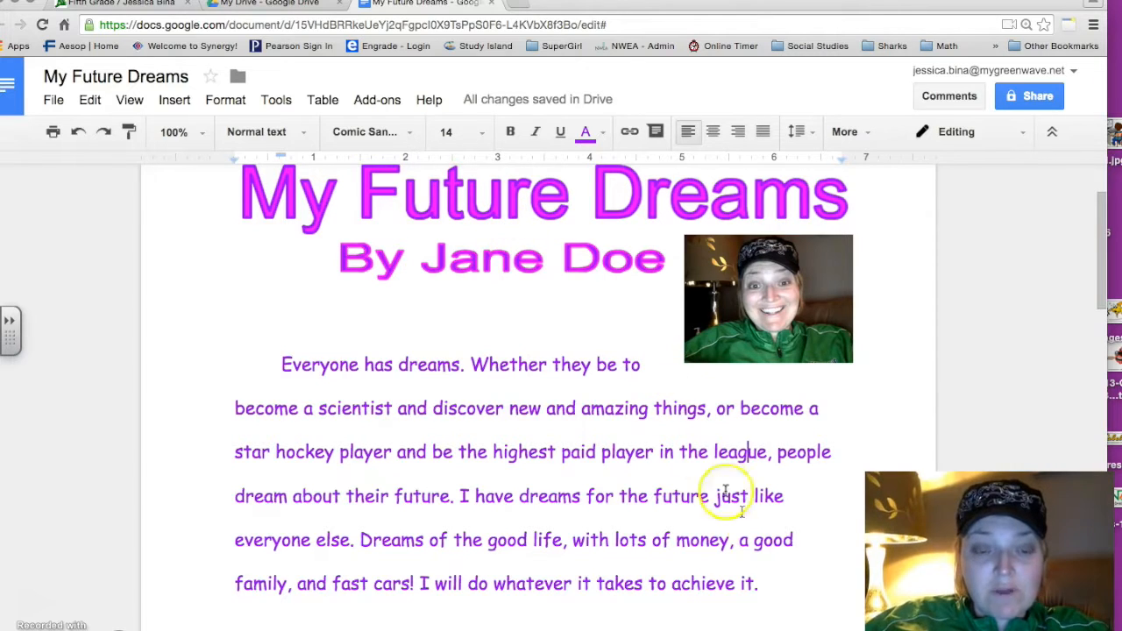
# Step: Highlight the whole opening paragraph in yellow
pyautogui.moveTo(759, 583); pyautogui.dragTo(275, 363)
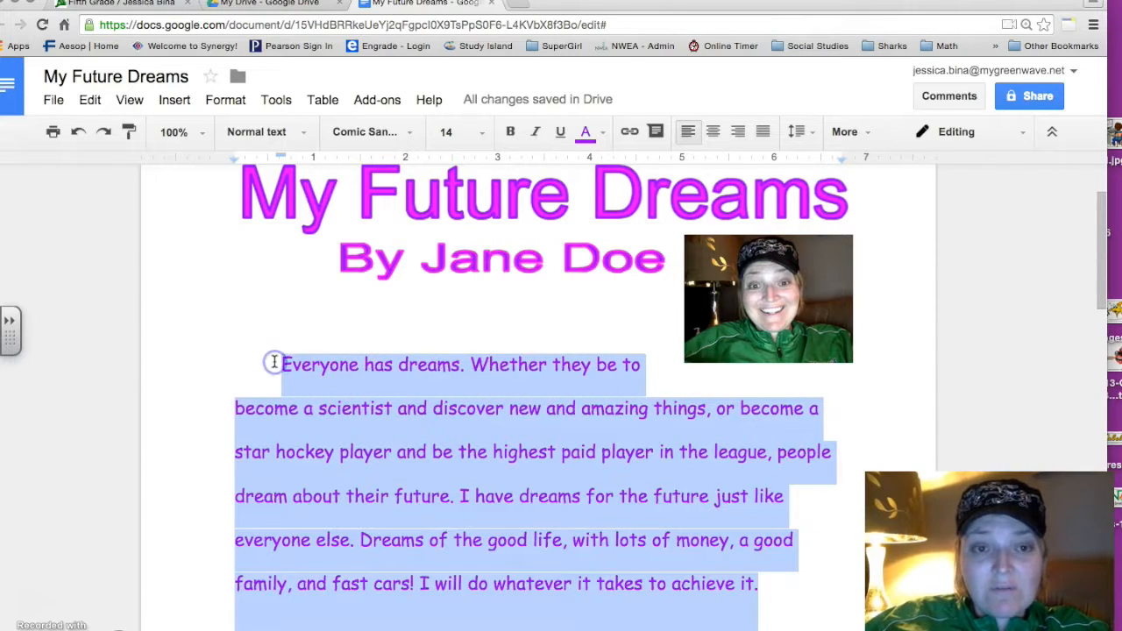
pyautogui.click(603, 136)
pyautogui.click(623, 178)
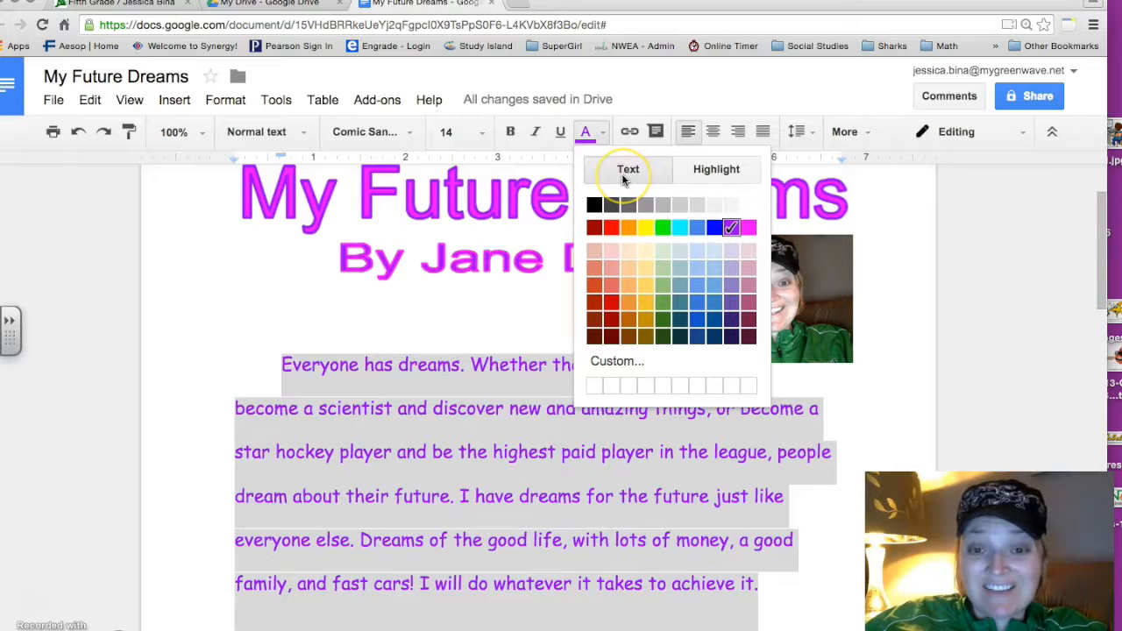
pyautogui.click(644, 180)
pyautogui.click(727, 169)
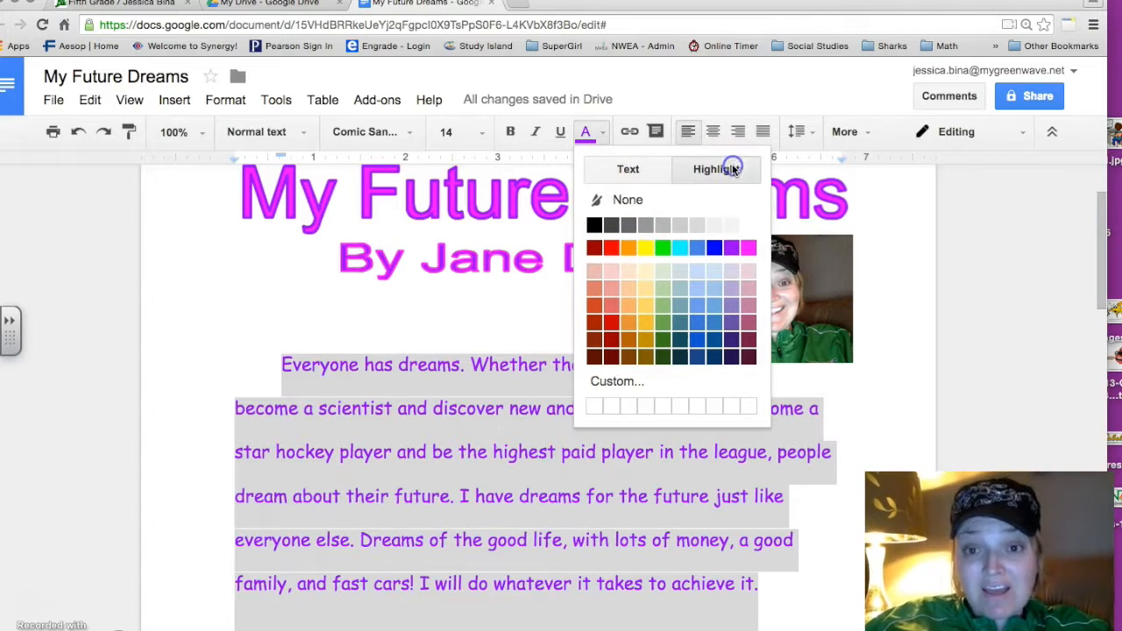
pyautogui.click(645, 248)
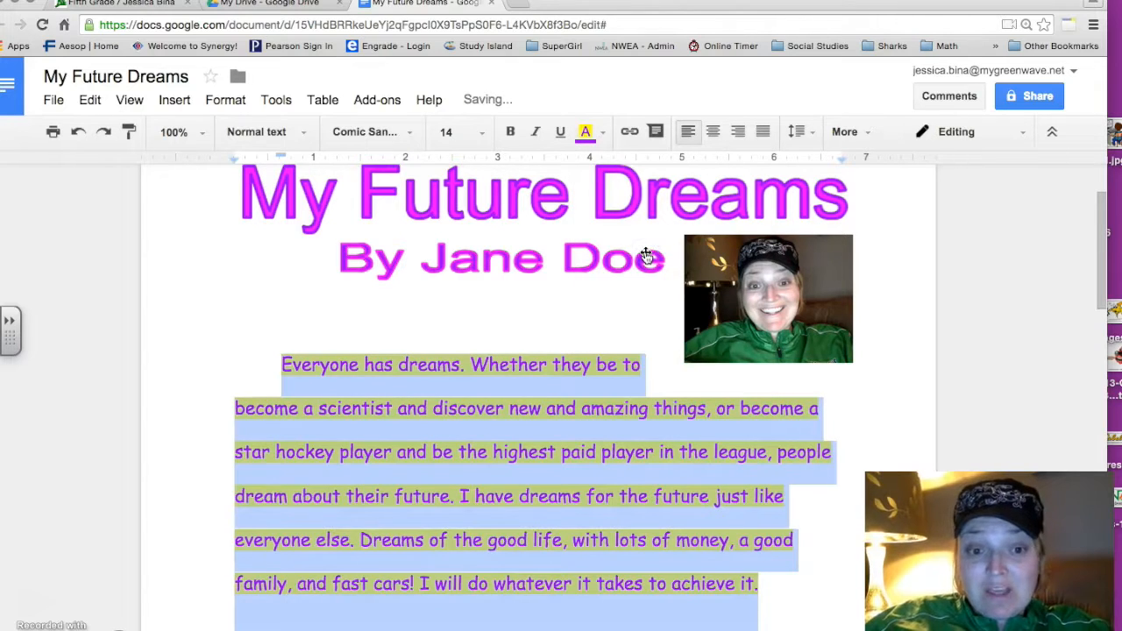
pyautogui.click(245, 331)
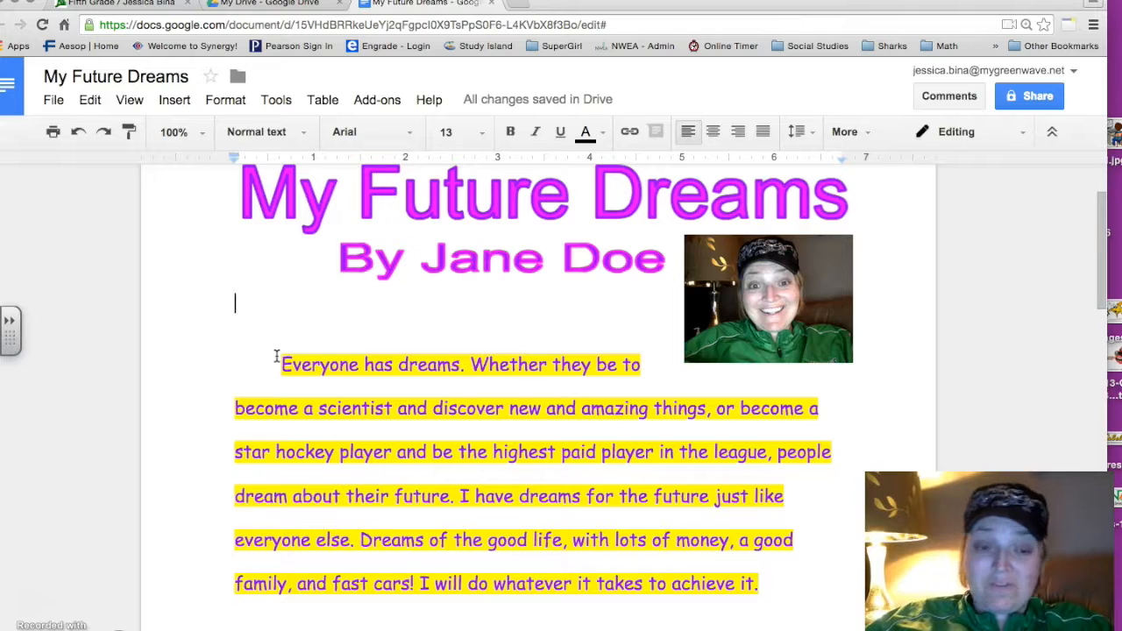
# Step: Remove the yellow highlight from the opening paragraph by setting its highlight to None
pyautogui.moveTo(755, 589); pyautogui.dragTo(231, 376)
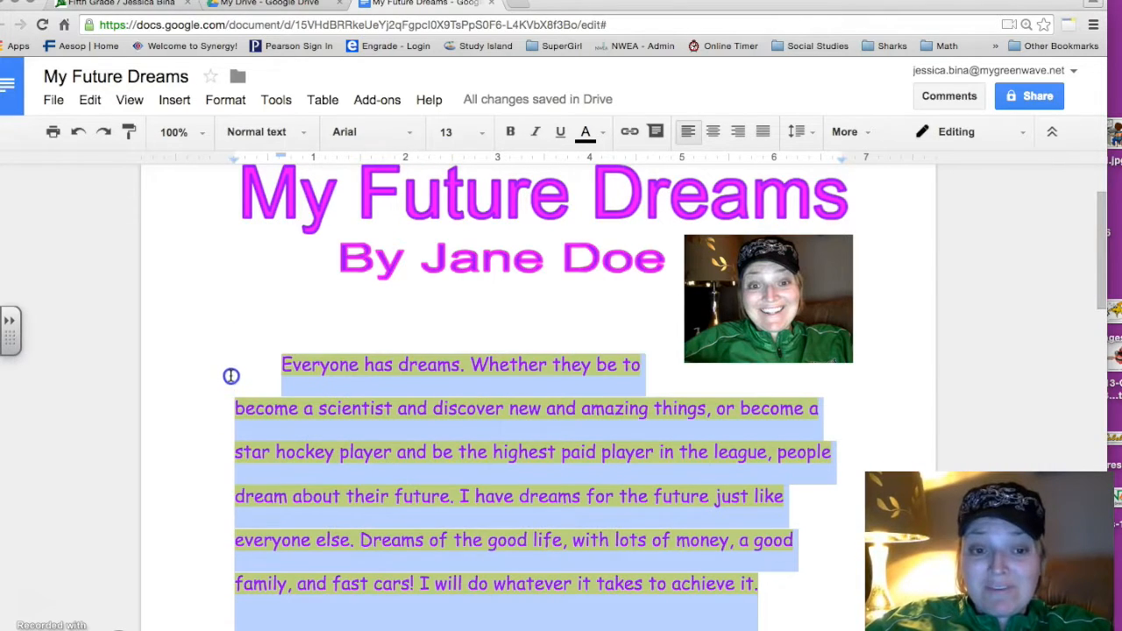
pyautogui.click(607, 133)
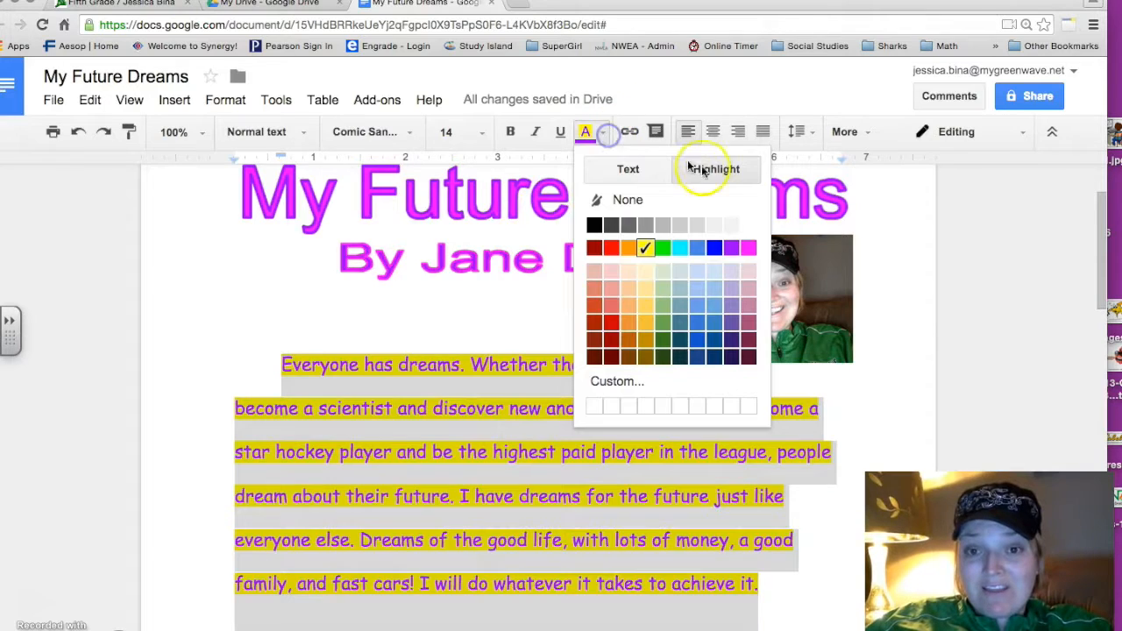
pyautogui.click(628, 202)
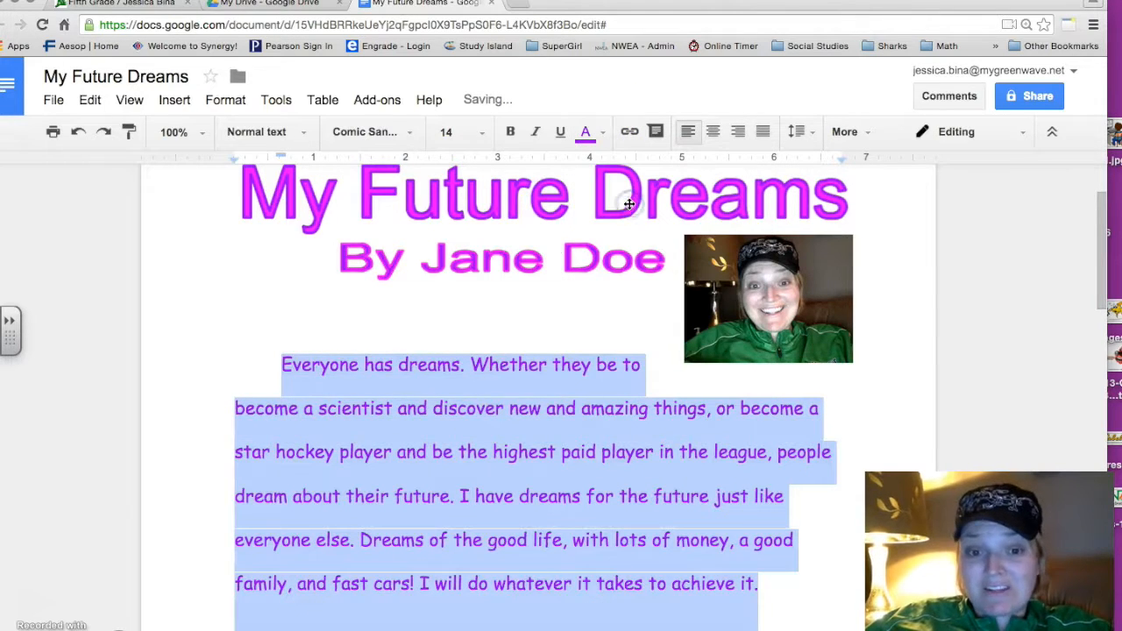
pyautogui.click(307, 301)
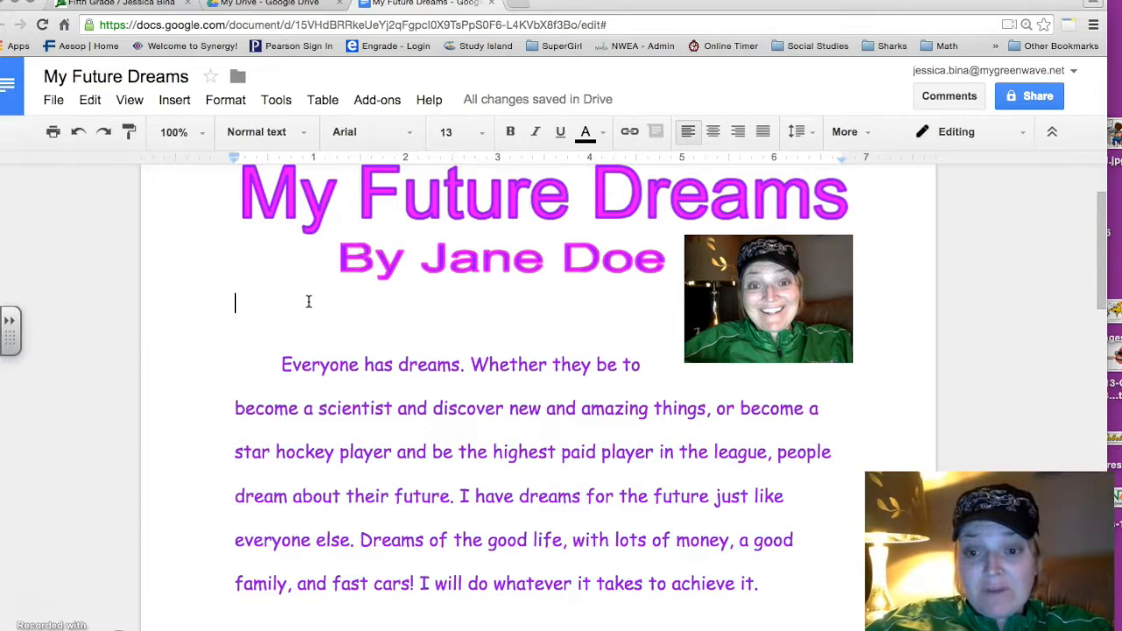
pyautogui.moveTo(1094, 247); pyautogui.dragTo(1025, 230)
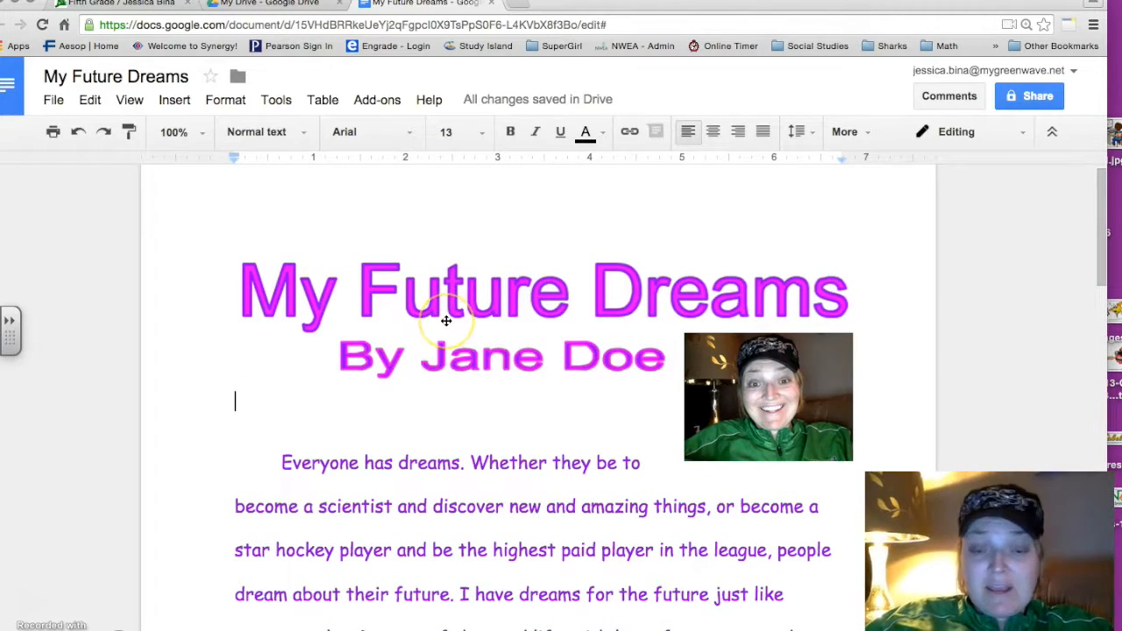
pyautogui.moveTo(1097, 173); pyautogui.dragTo(1100, 268)
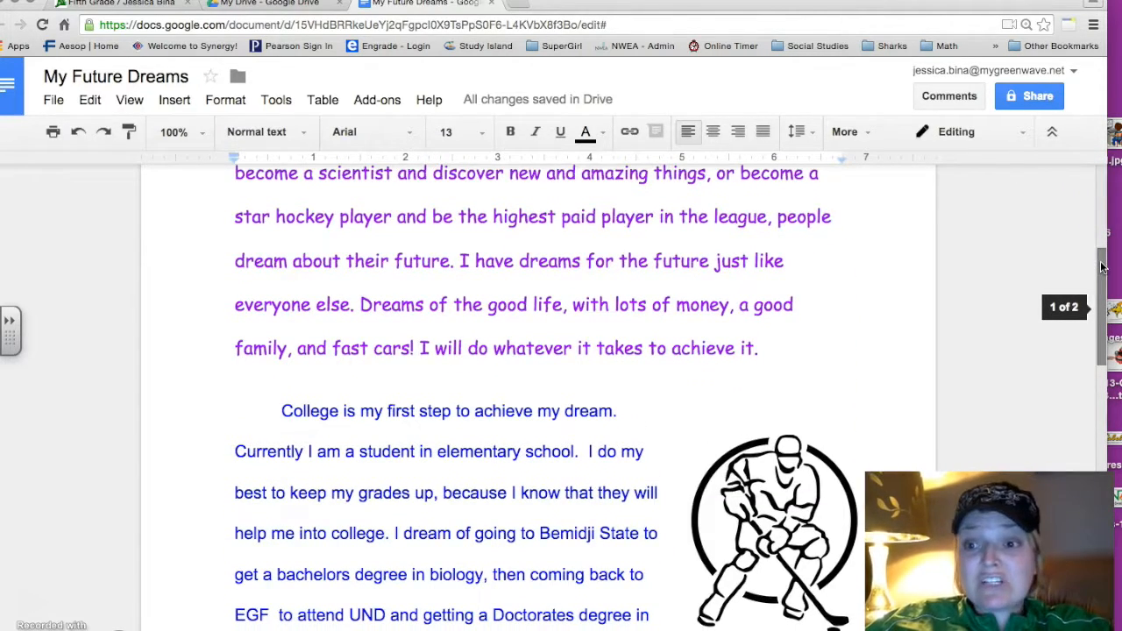
pyautogui.moveTo(1102, 267); pyautogui.dragTo(1071, 192)
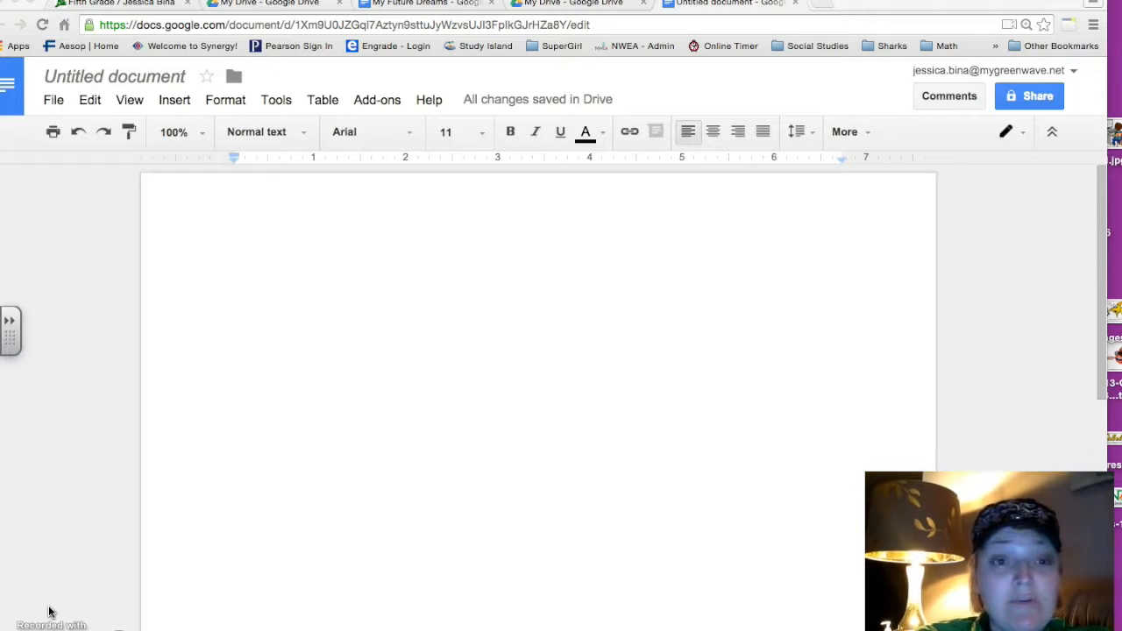
# Step: Open the Voice typing tool in the blank untitled document
pyautogui.click(155, 225)
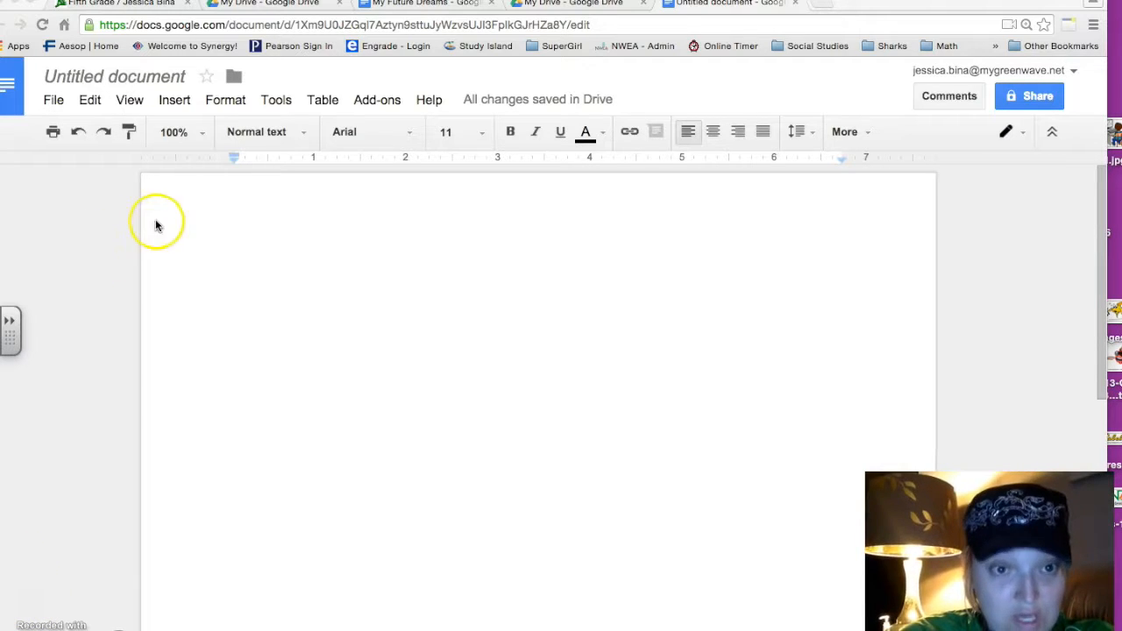
pyautogui.click(268, 104)
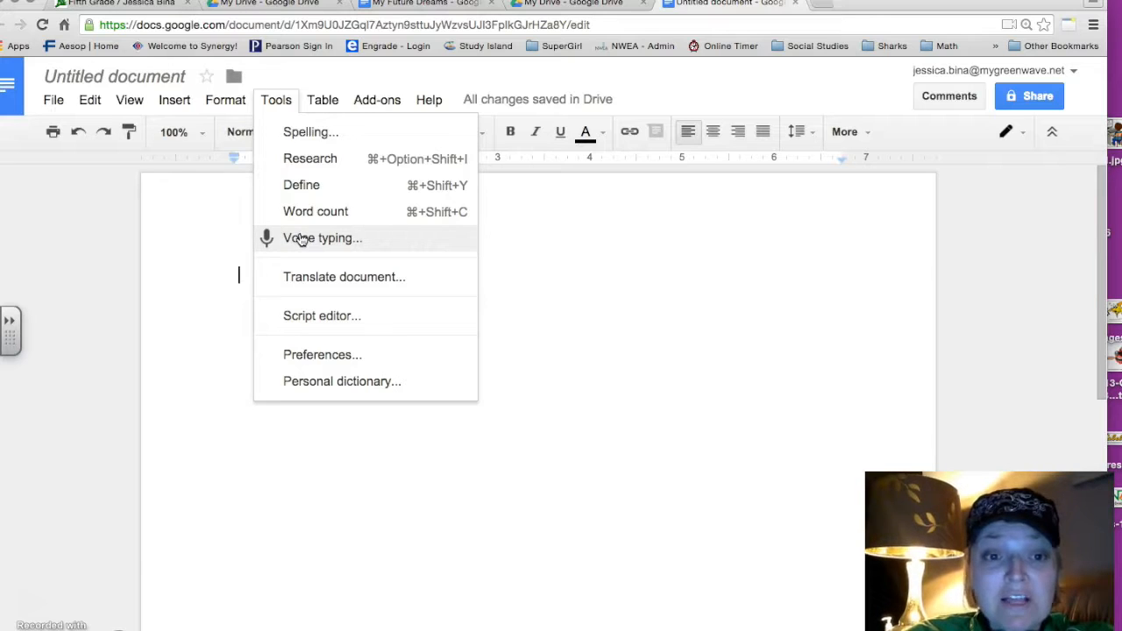
pyautogui.click(300, 238)
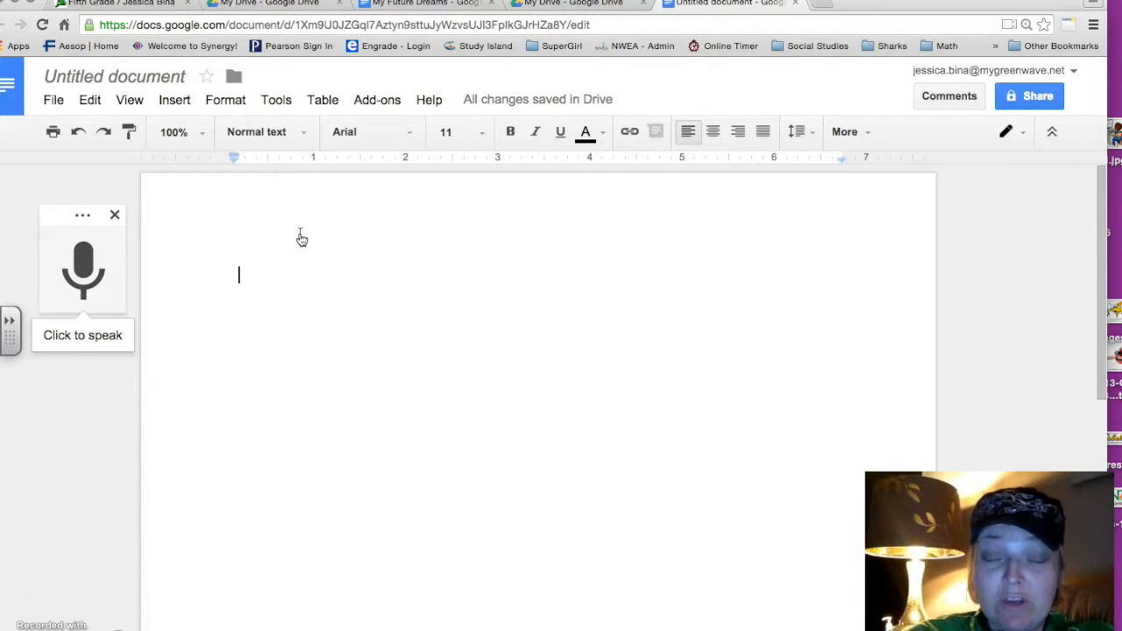
# Step: Dictate a paragraph by voice, from "My hopes and dreams are to become a doctor." to "build up my resume.", and stop the recording
pyautogui.click(250, 243)
pyautogui.click(85, 300)
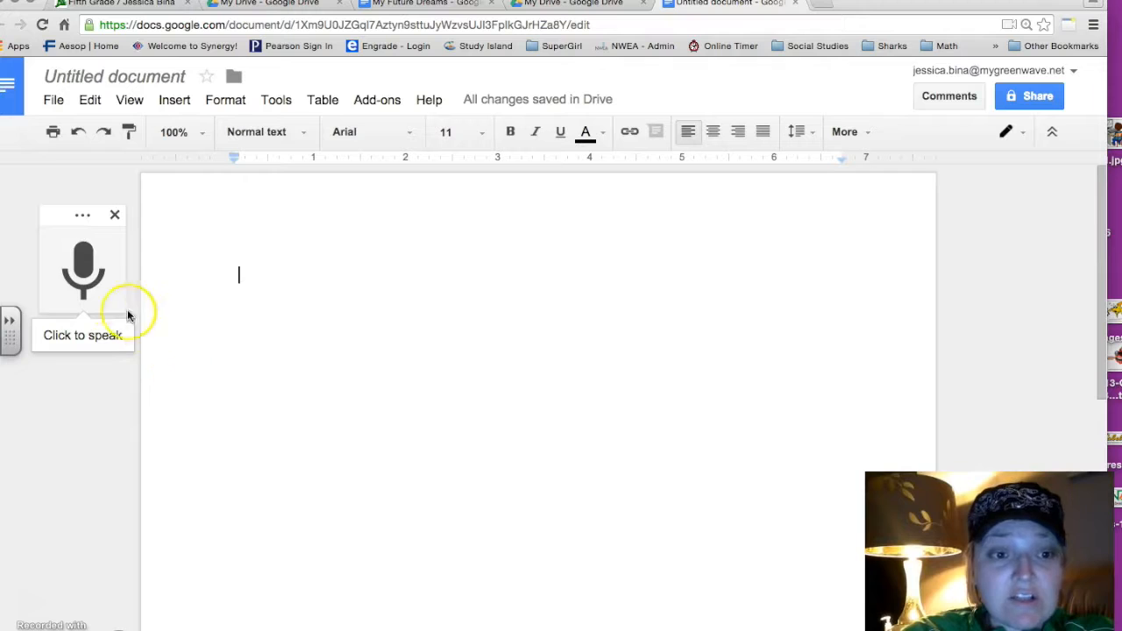
pyautogui.click(85, 272)
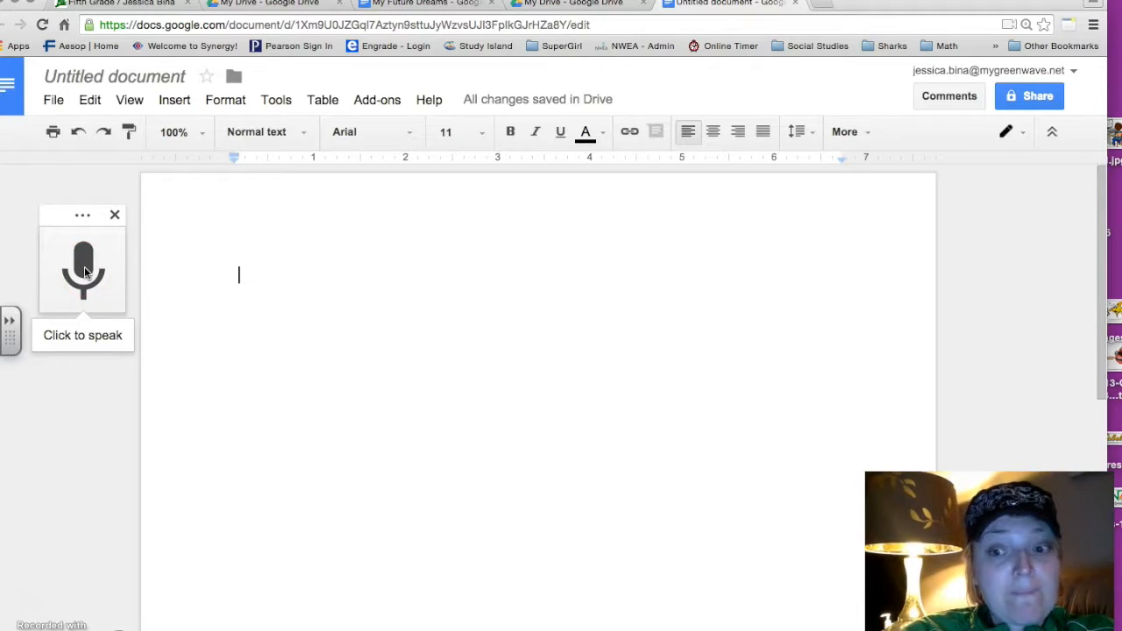
pyautogui.click(84, 271)
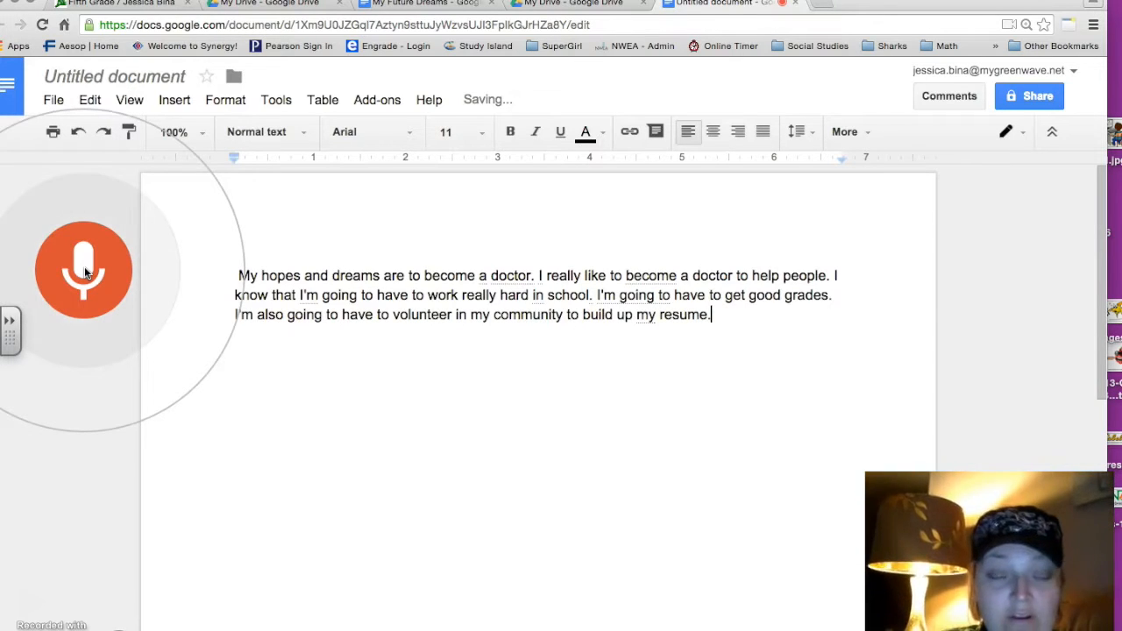
pyautogui.click(76, 297)
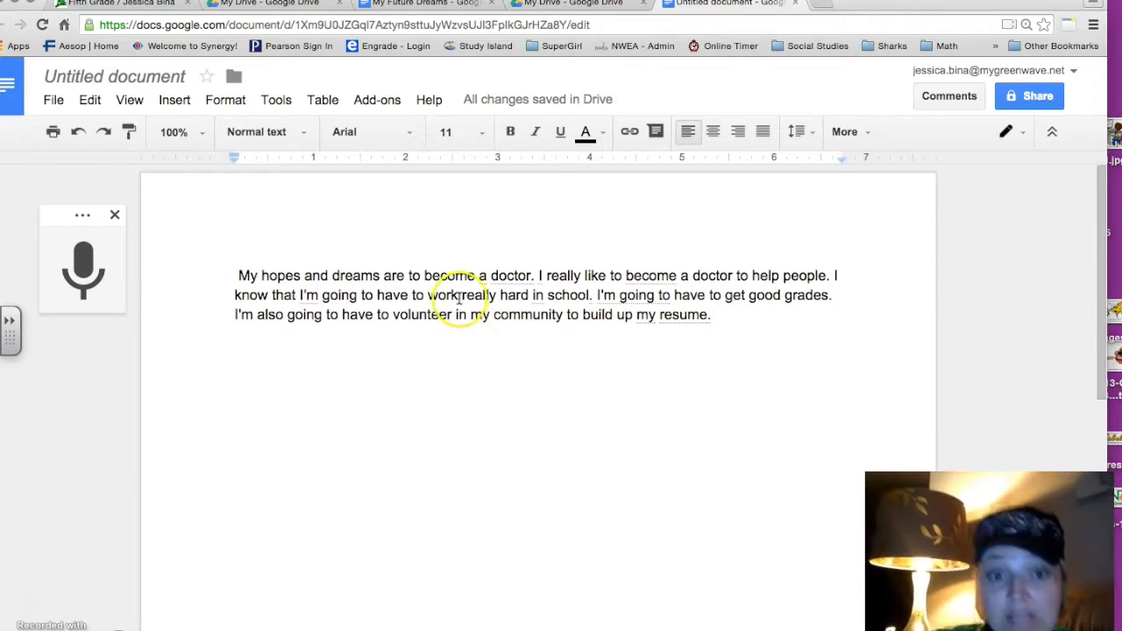
# Step: Indent the first line of the dictated paragraph with a tab in place of its leading space
pyautogui.click(238, 277)
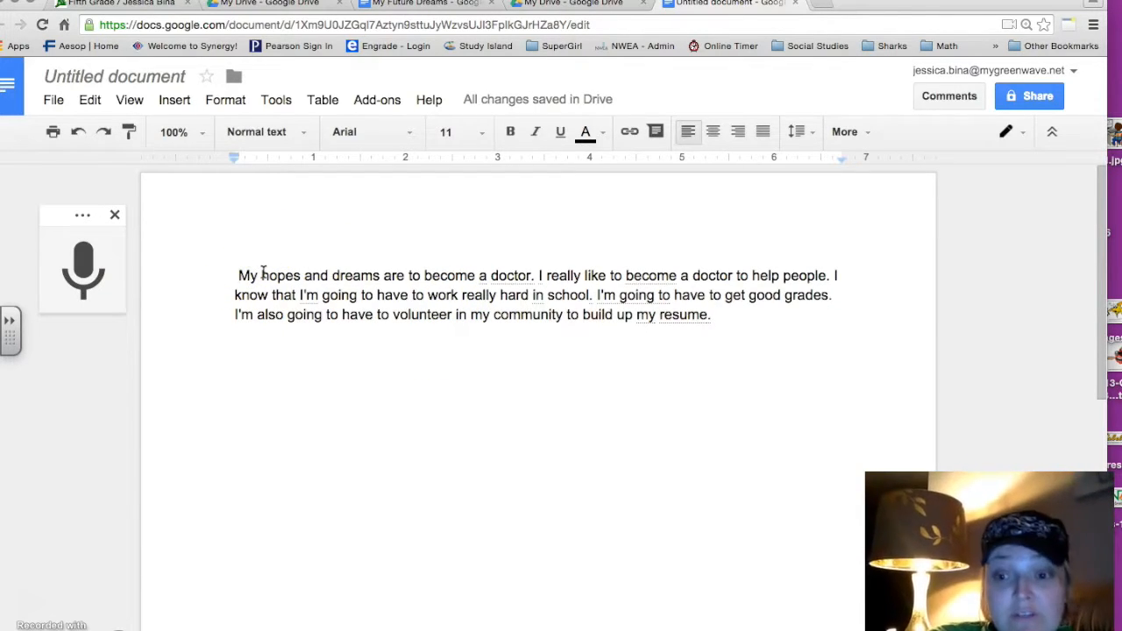
pyautogui.click(251, 261)
pyautogui.press('Tab')
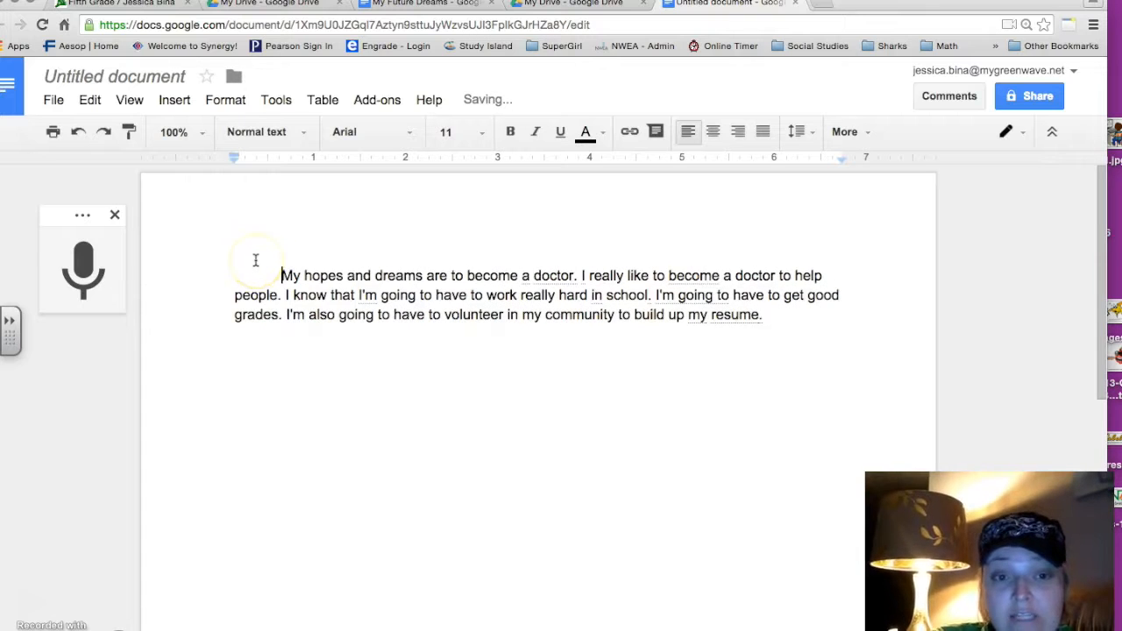
pyautogui.press('BackSpace')
pyautogui.press('Tab')
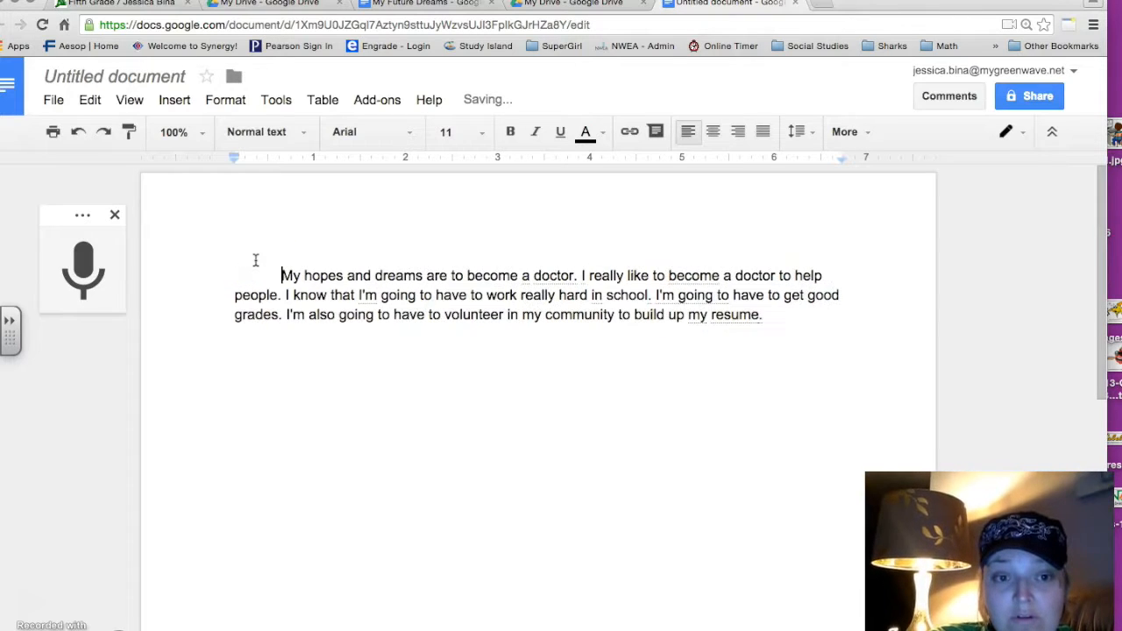
# Step: Set the whole dictated paragraph to font size 14 and colour its text blue
pyautogui.click(749, 325)
pyautogui.moveTo(780, 316); pyautogui.dragTo(262, 230)
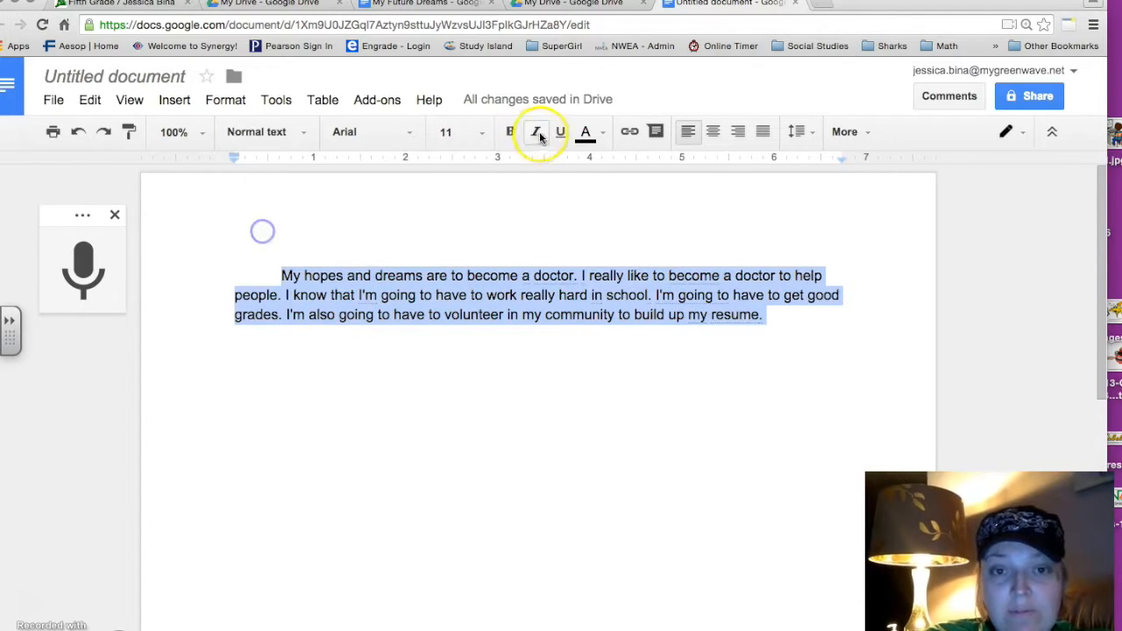
pyautogui.click(482, 132)
pyautogui.click(454, 300)
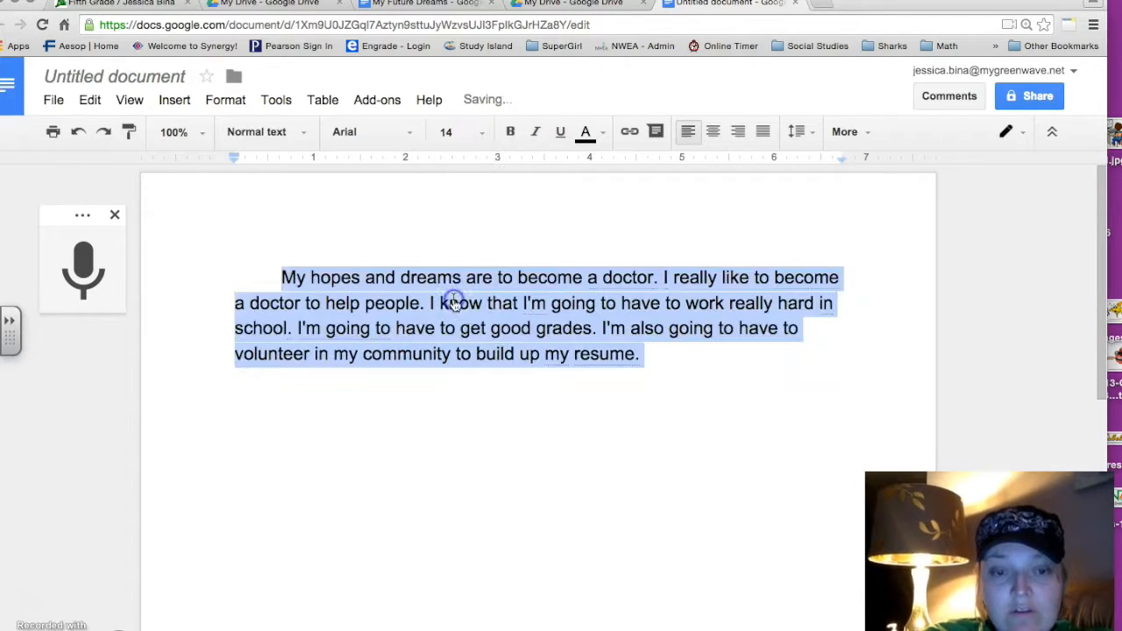
pyautogui.click(587, 133)
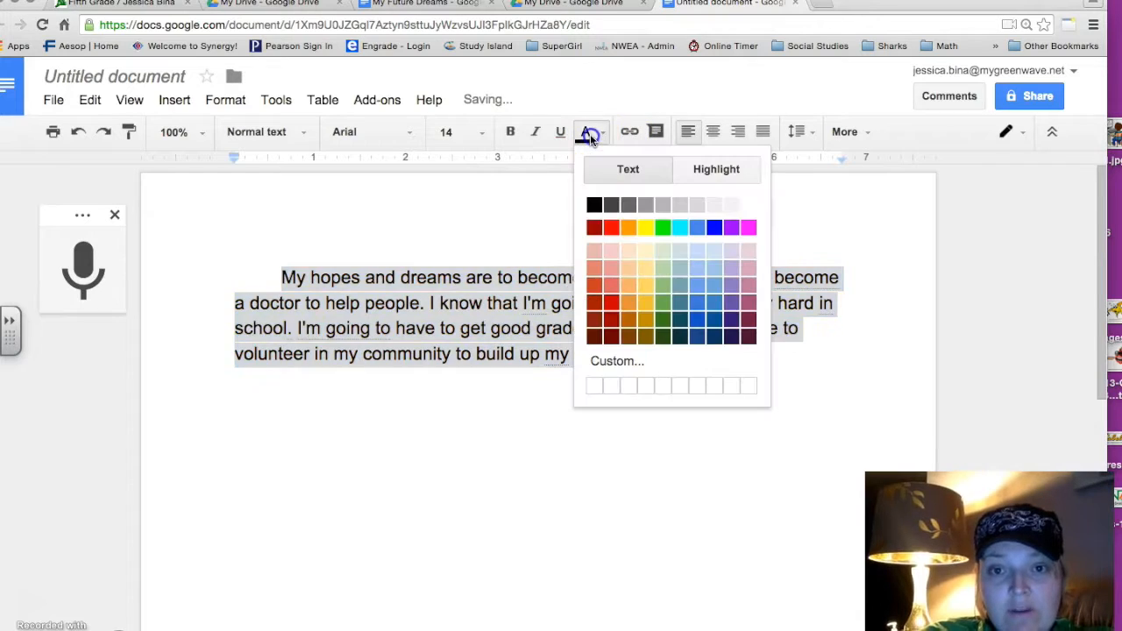
pyautogui.click(715, 228)
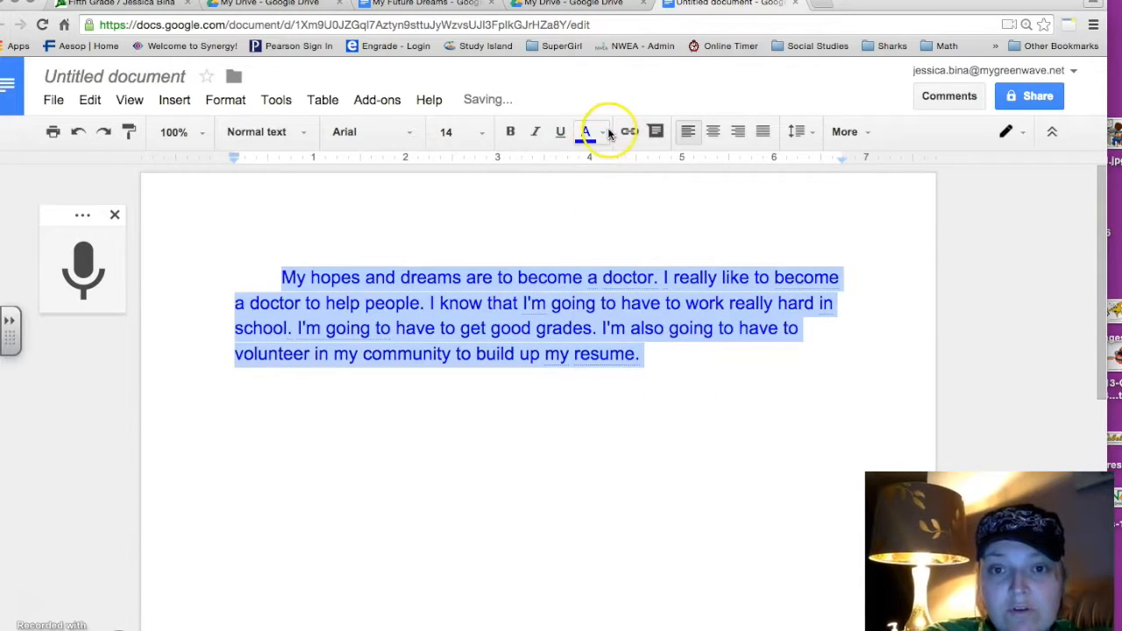
# Step: Change the text colour of the whole dictated paragraph to yellow
pyautogui.click(592, 133)
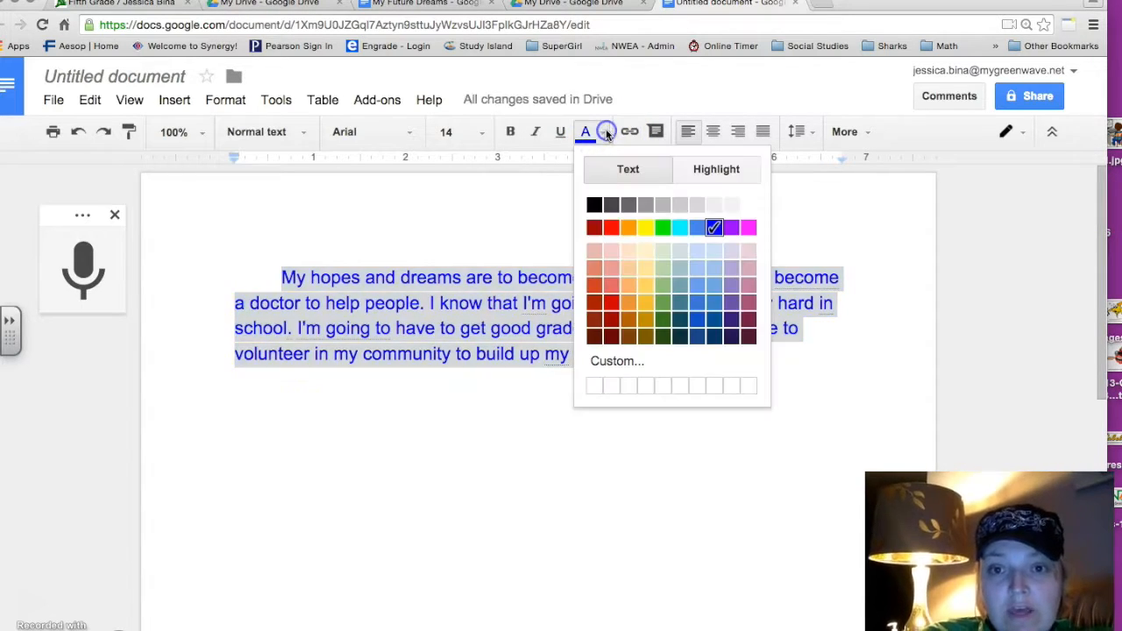
pyautogui.click(646, 227)
pyautogui.click(643, 385)
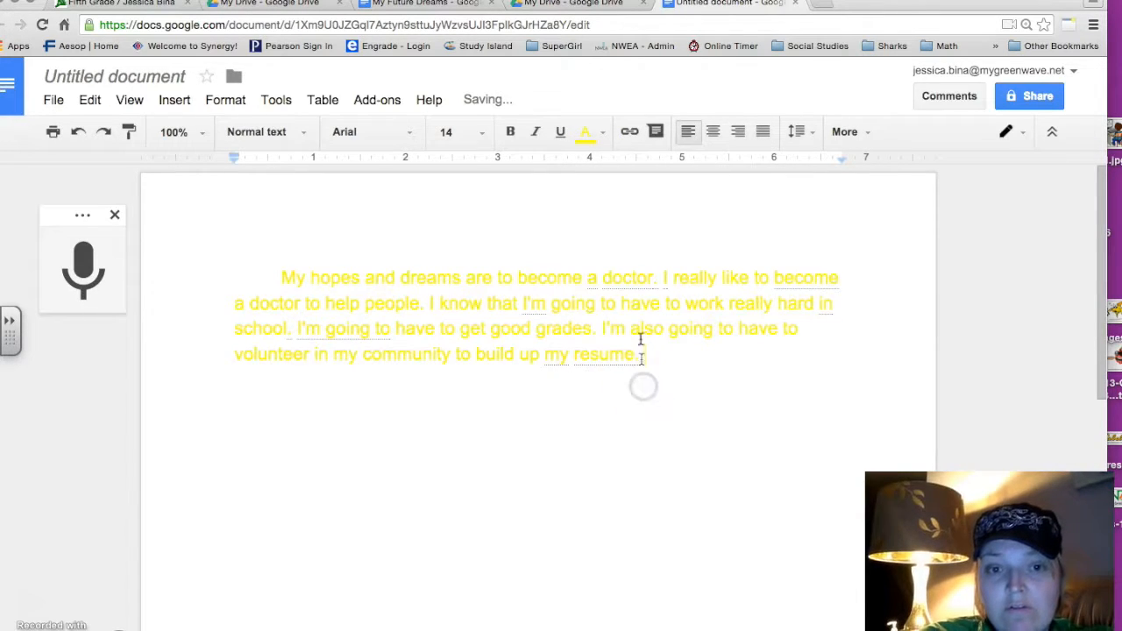
# Step: Recolour the dictated paragraph's text blue and give it a yellow highlight
pyautogui.moveTo(640, 353); pyautogui.dragTo(252, 238)
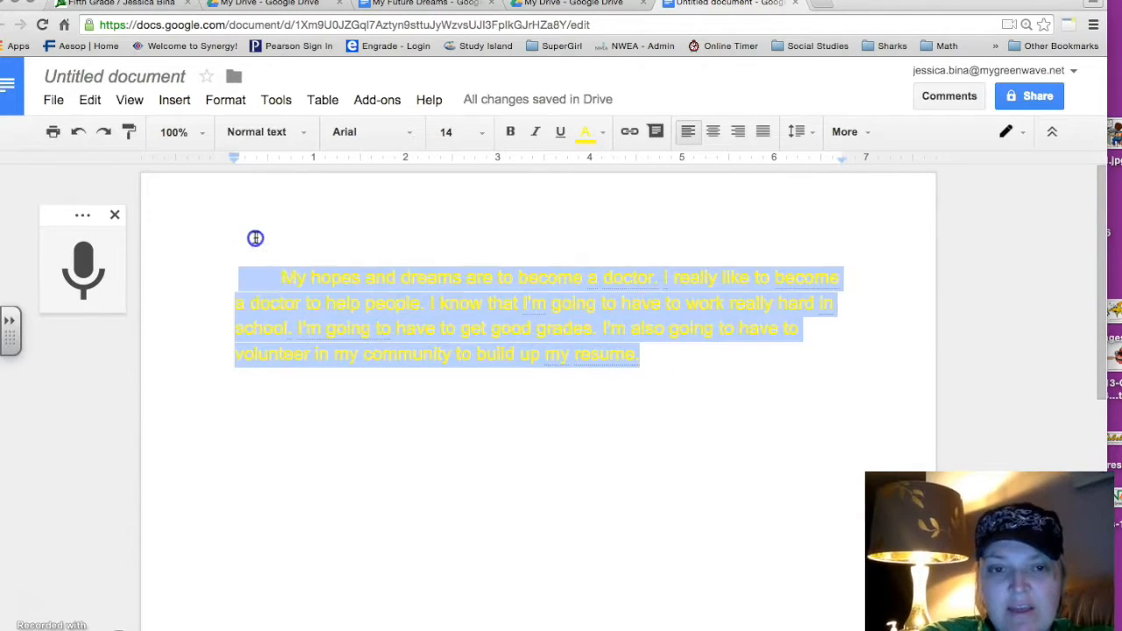
pyautogui.click(585, 133)
pyautogui.click(713, 229)
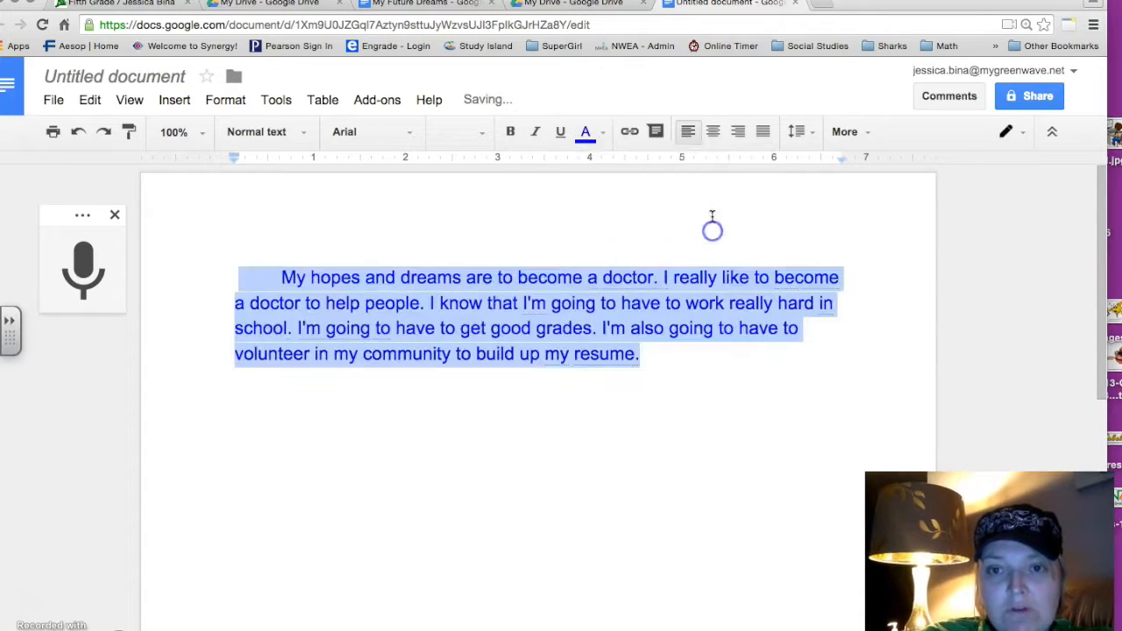
pyautogui.click(603, 132)
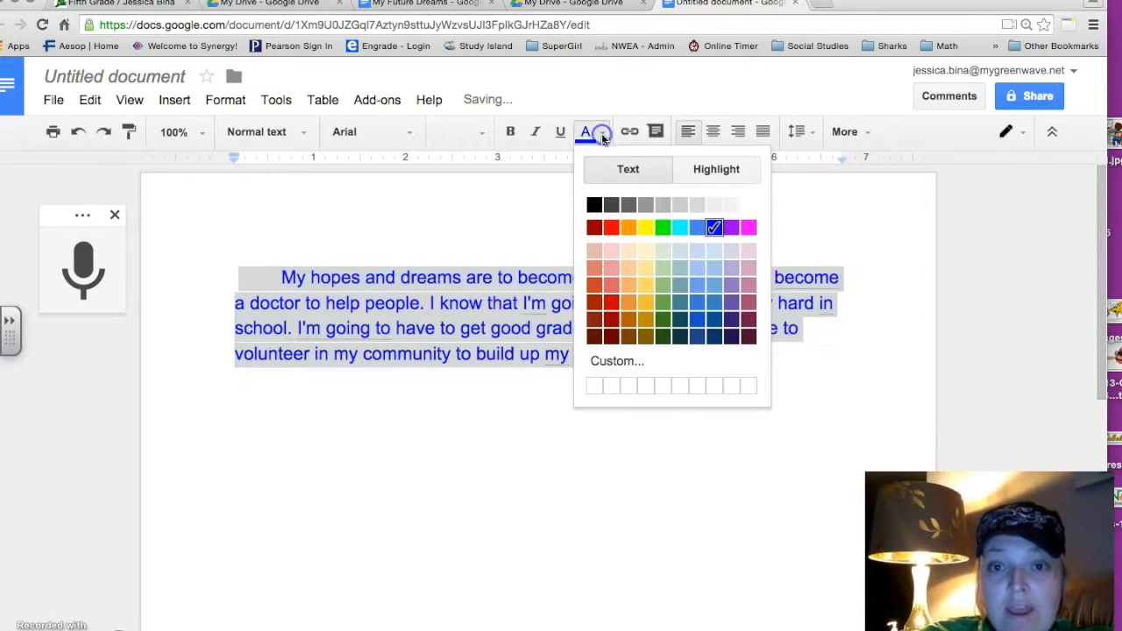
pyautogui.click(716, 169)
pyautogui.click(646, 251)
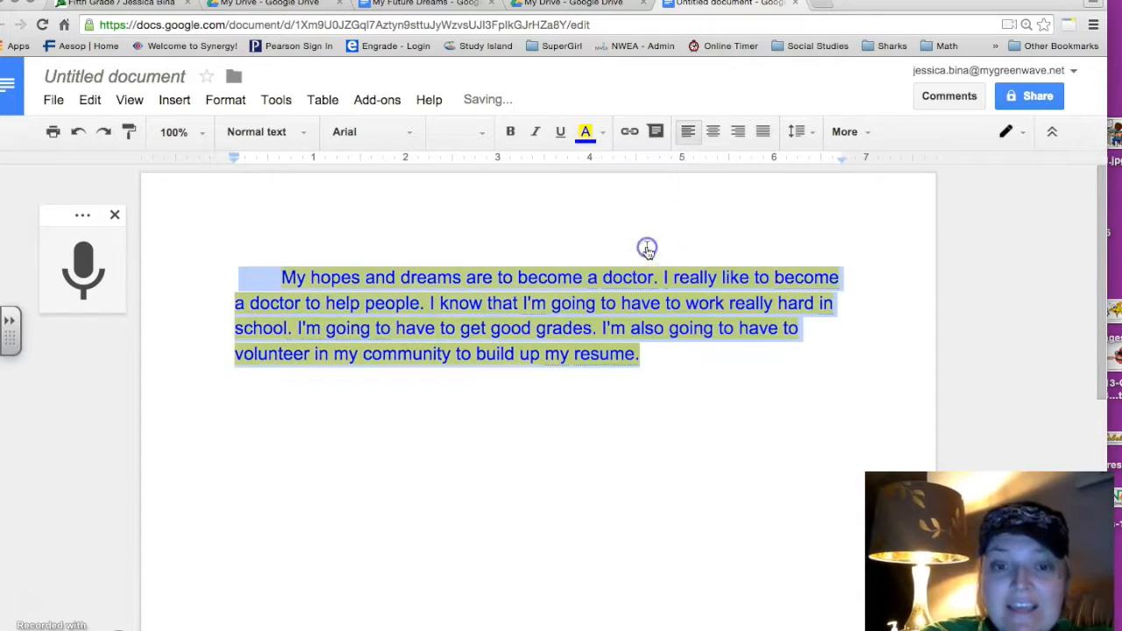
pyautogui.click(622, 404)
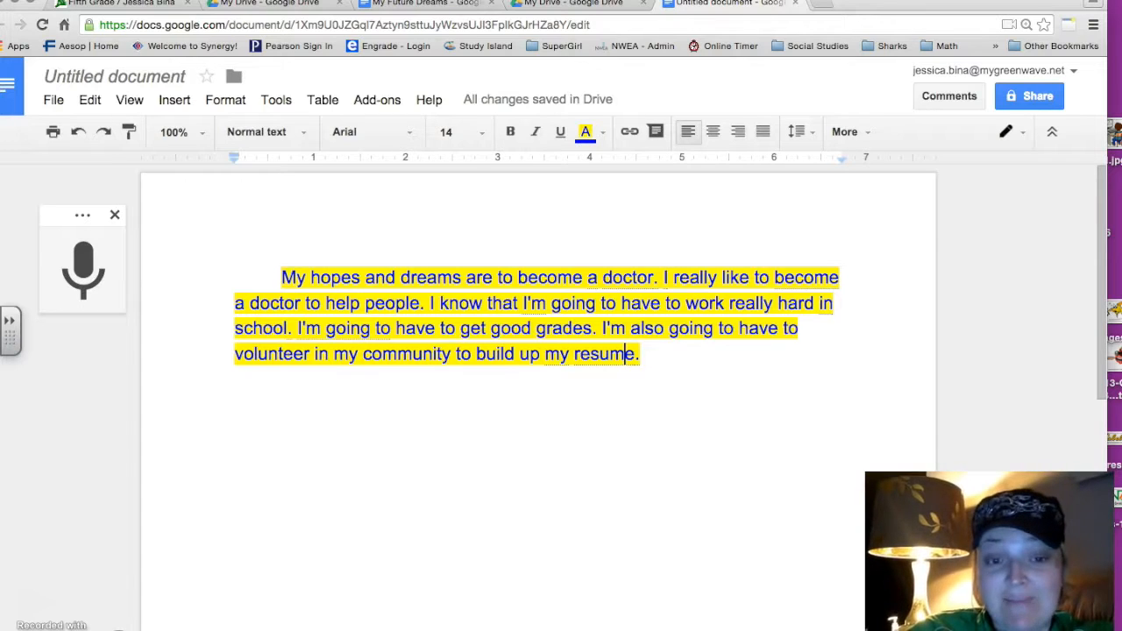
# Step: Add the text "BONUS!!!" below the paragraph, leaving one blank line between them
pyautogui.click(663, 356)
pyautogui.press('Return')
pyautogui.press('Return')
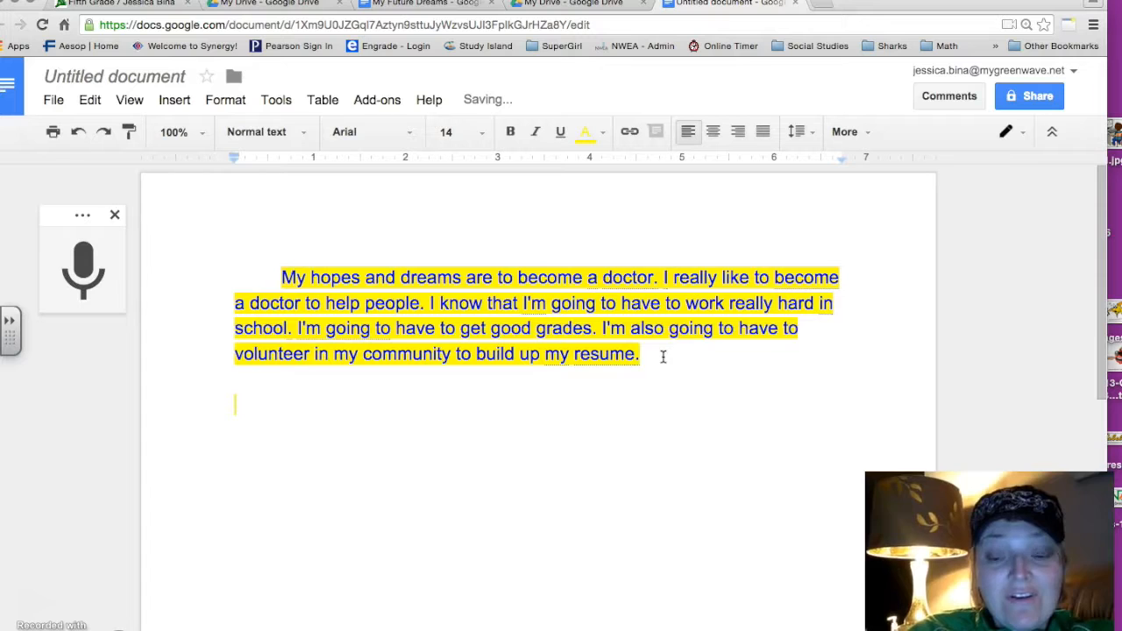
pyautogui.write('BONUS')
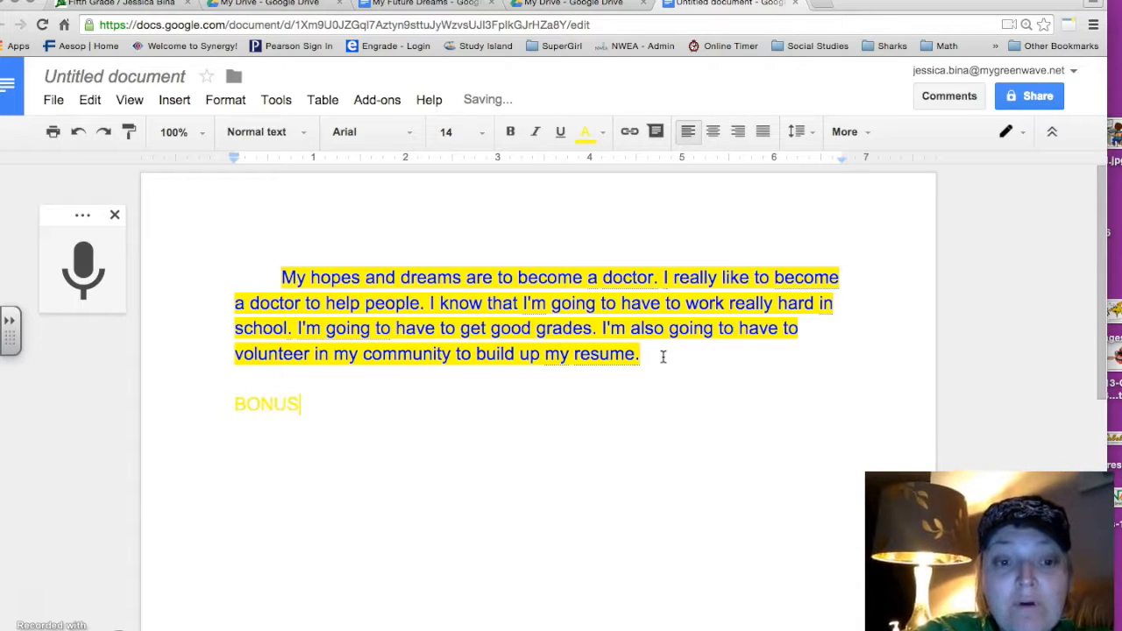
pyautogui.write('!!!')
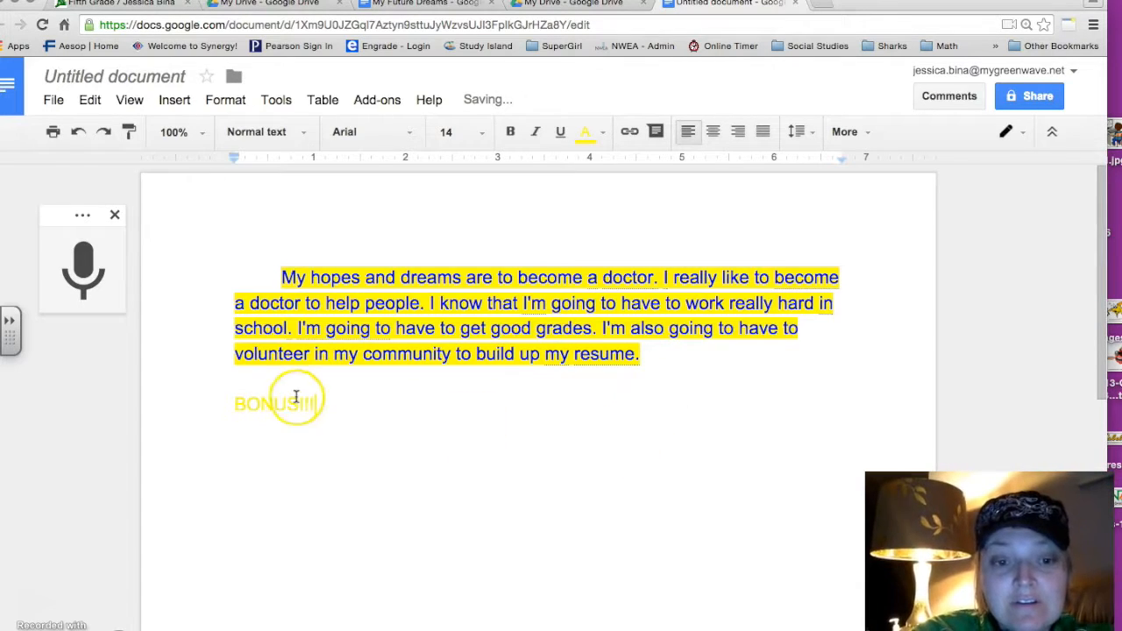
# Step: Give the "BONUS!!!" line a blue highlight
pyautogui.moveTo(330, 411); pyautogui.dragTo(125, 406)
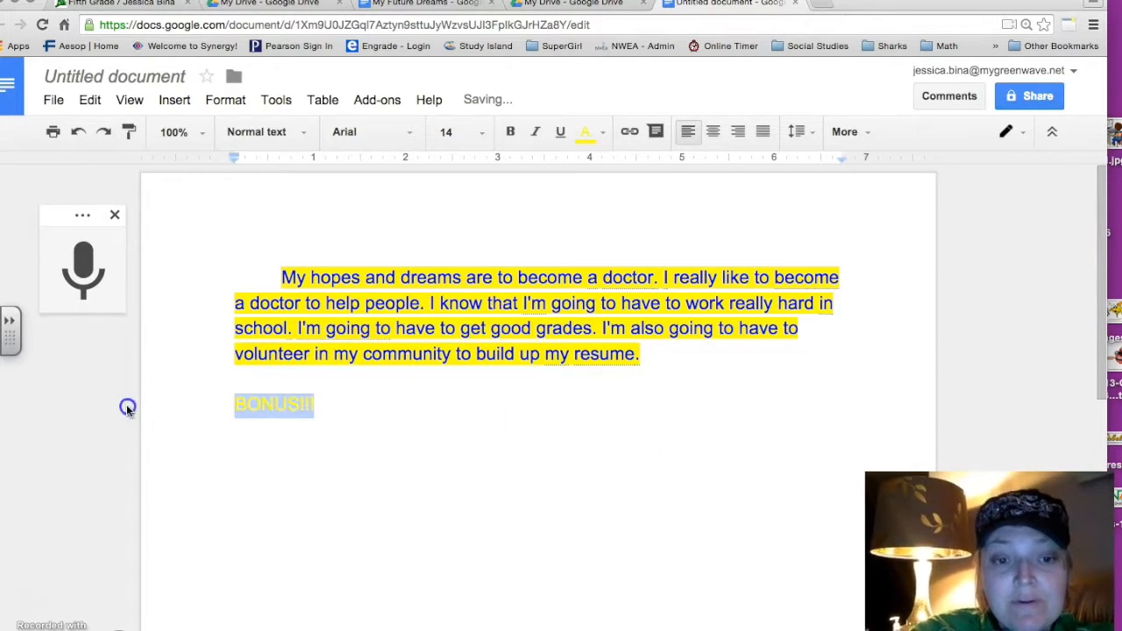
pyautogui.click(601, 132)
pyautogui.click(714, 248)
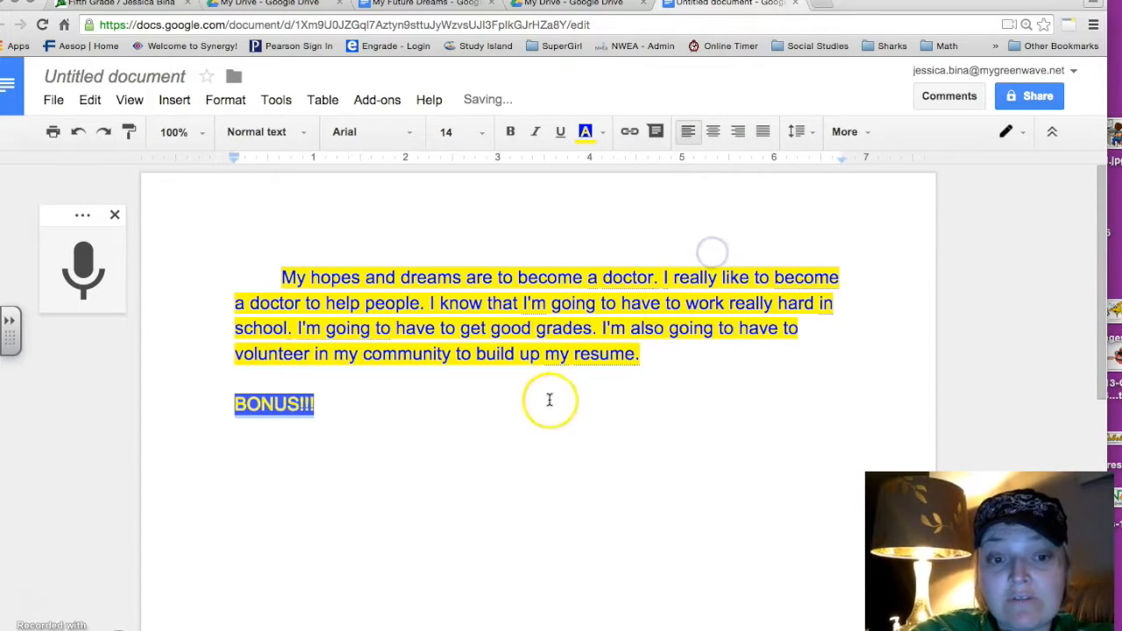